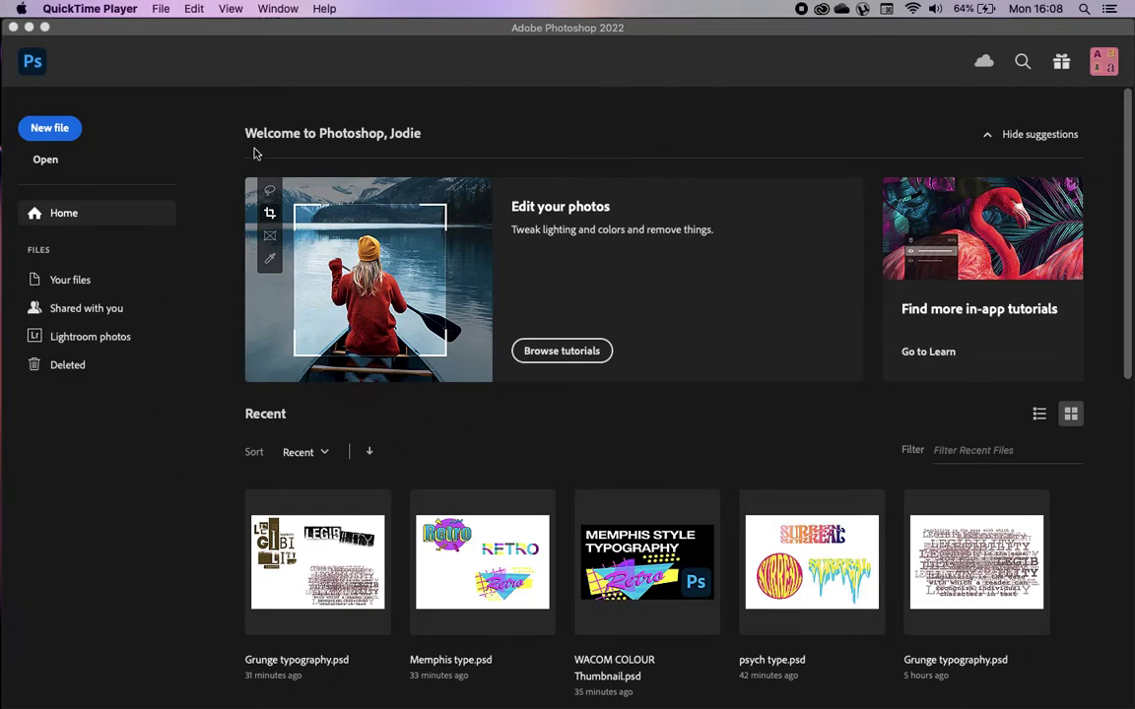
Start setting up a new document and choose the recent A3 preset, 297 x 420 mm at 300 ppi
{"action": "left_click", "coordinate": [54, 133]}
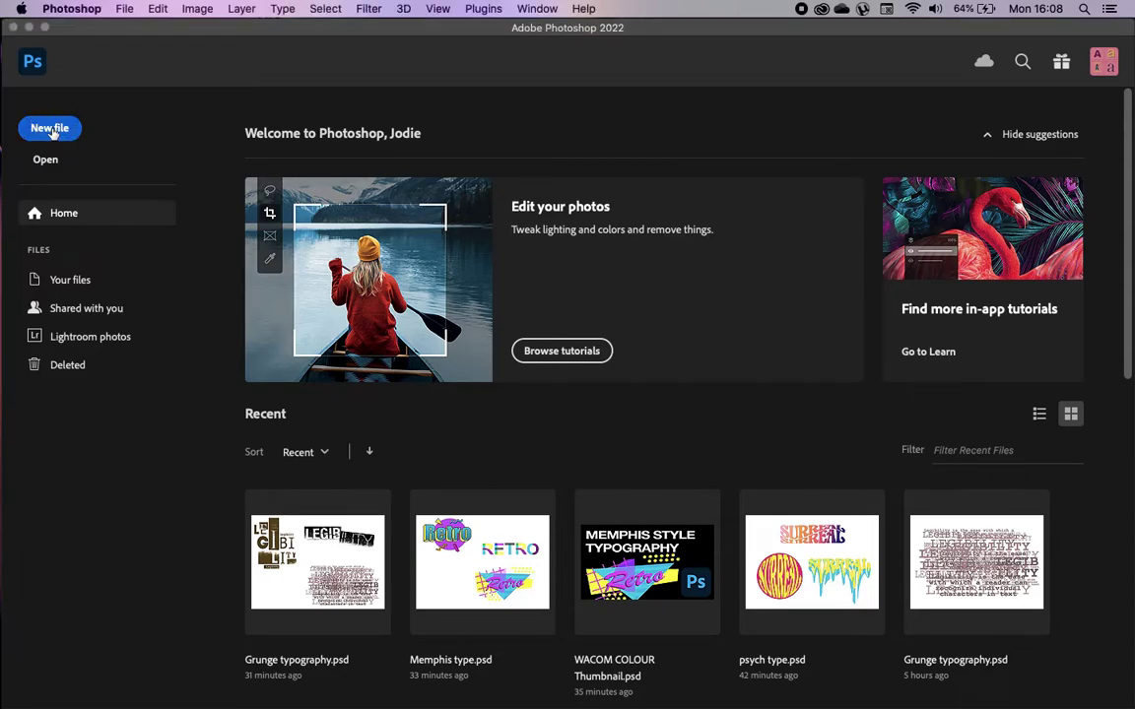
{"action": "left_click", "coordinate": [50, 129]}
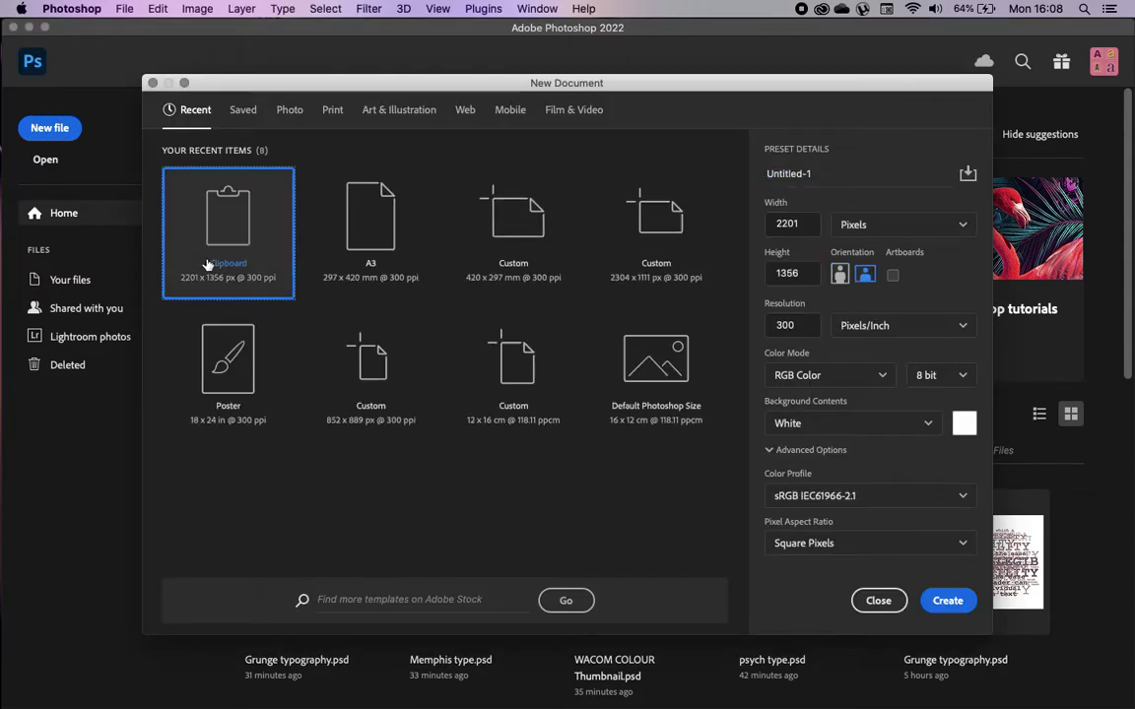
{"action": "left_click", "coordinate": [364, 230]}
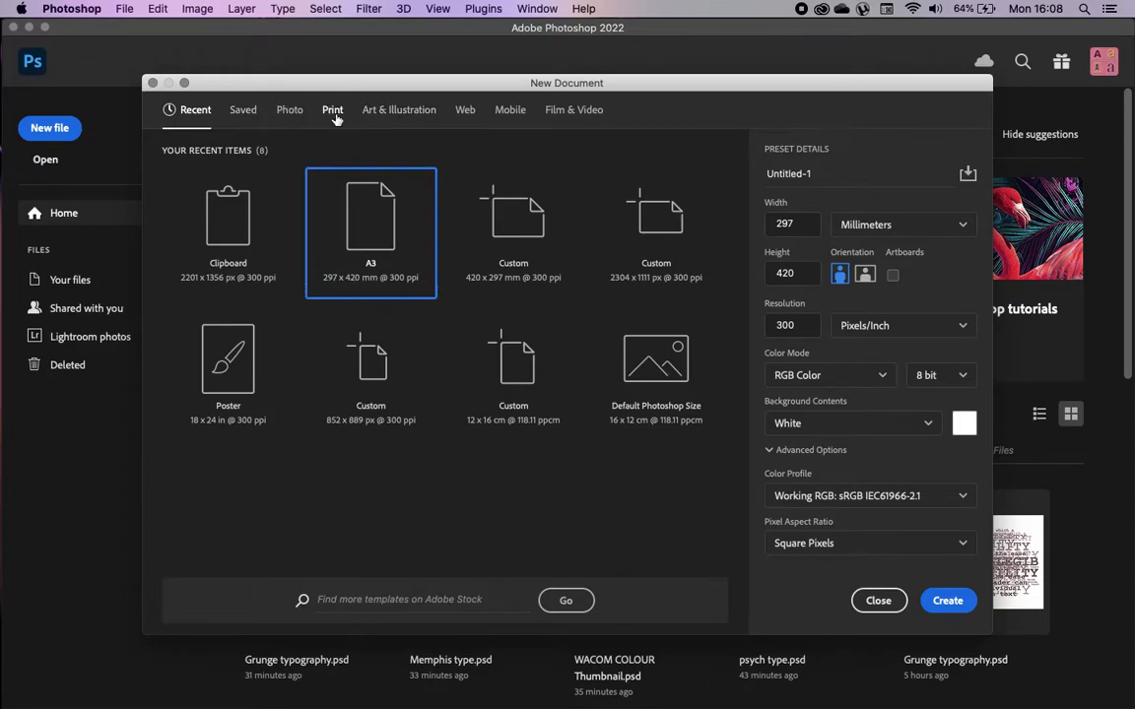
Browse the full lists of blank Print and Art & Illustration document presets
{"action": "left_click", "coordinate": [333, 111]}
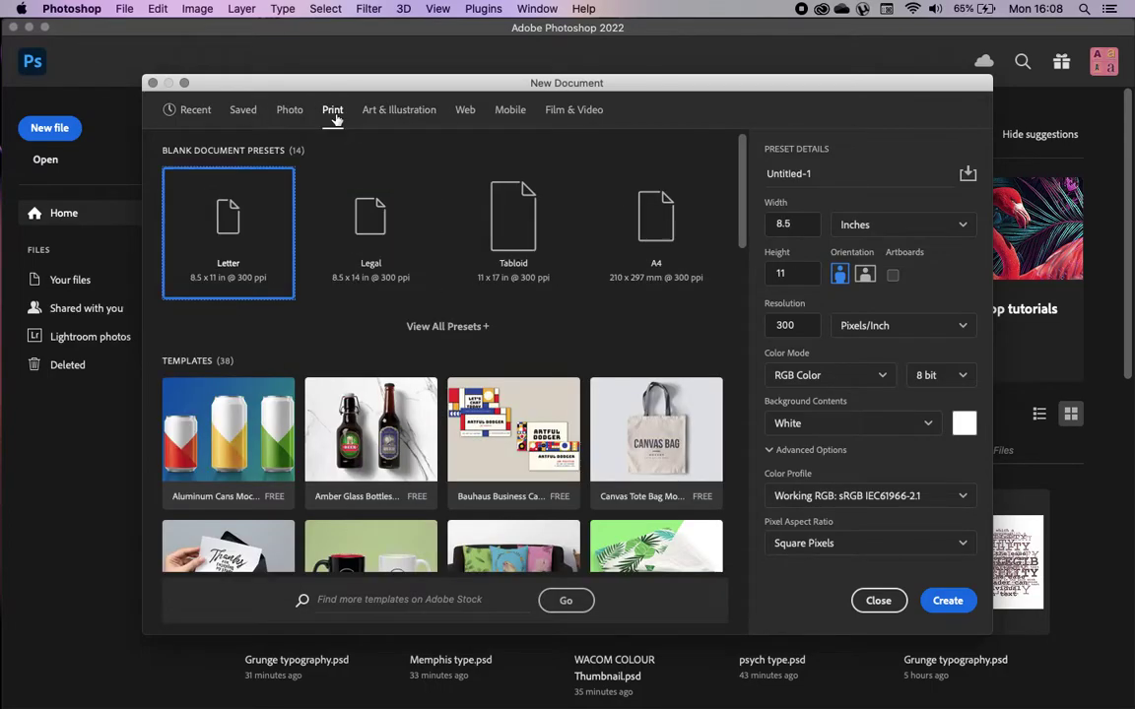
{"action": "left_click", "coordinate": [430, 325]}
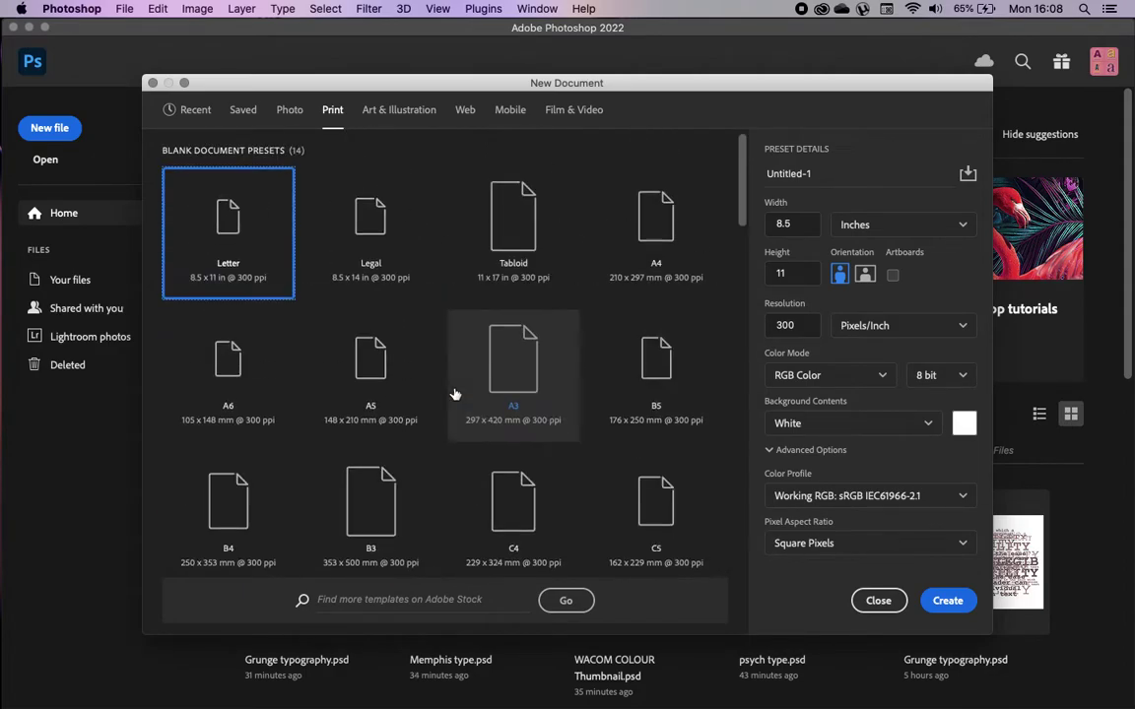
{"action": "left_click", "coordinate": [419, 116]}
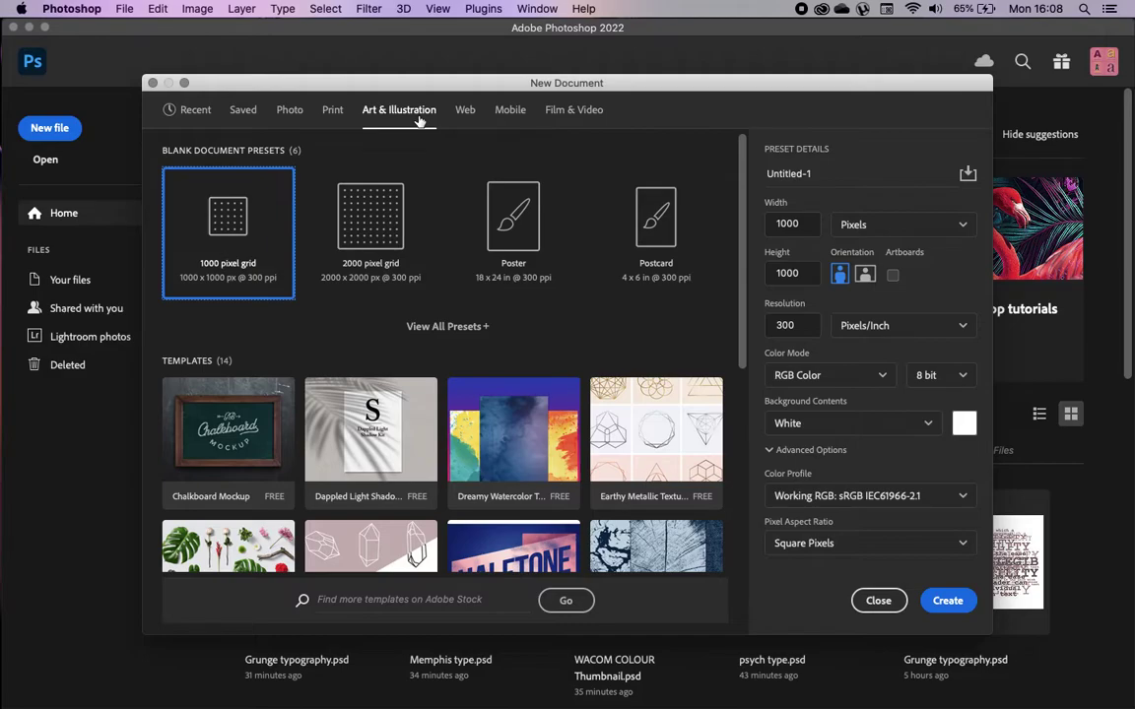
{"action": "left_click", "coordinate": [438, 325]}
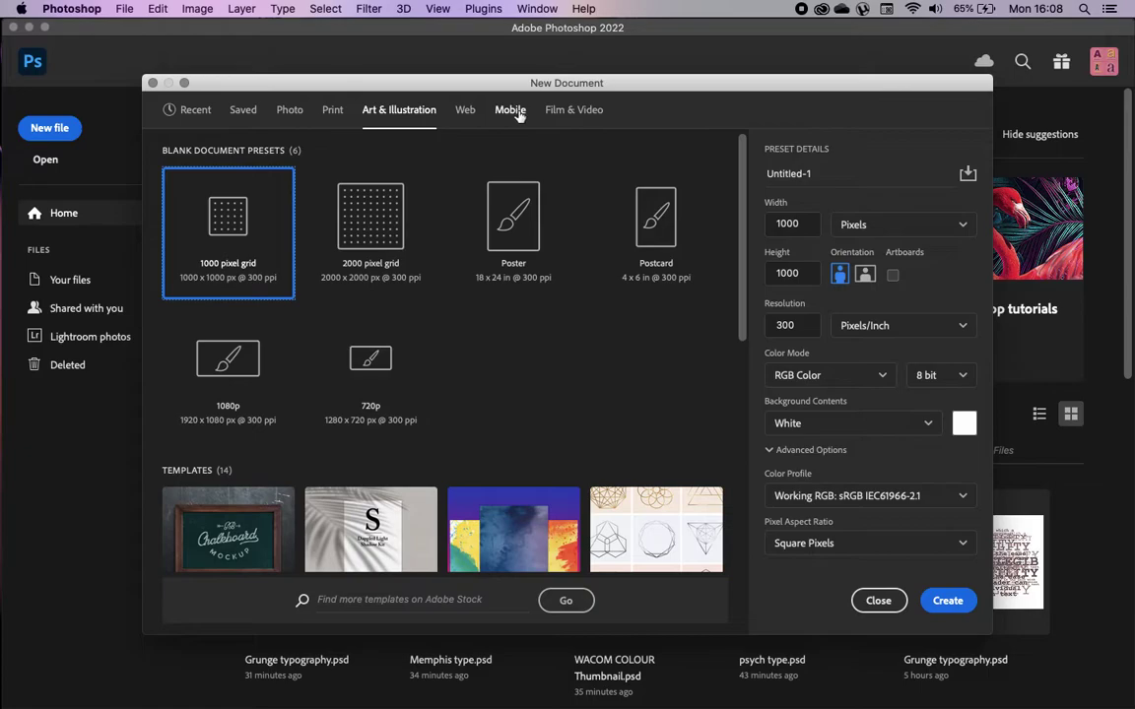
Compare the color modes offered for Web documents with those offered for Print documents
{"action": "left_click", "coordinate": [464, 110]}
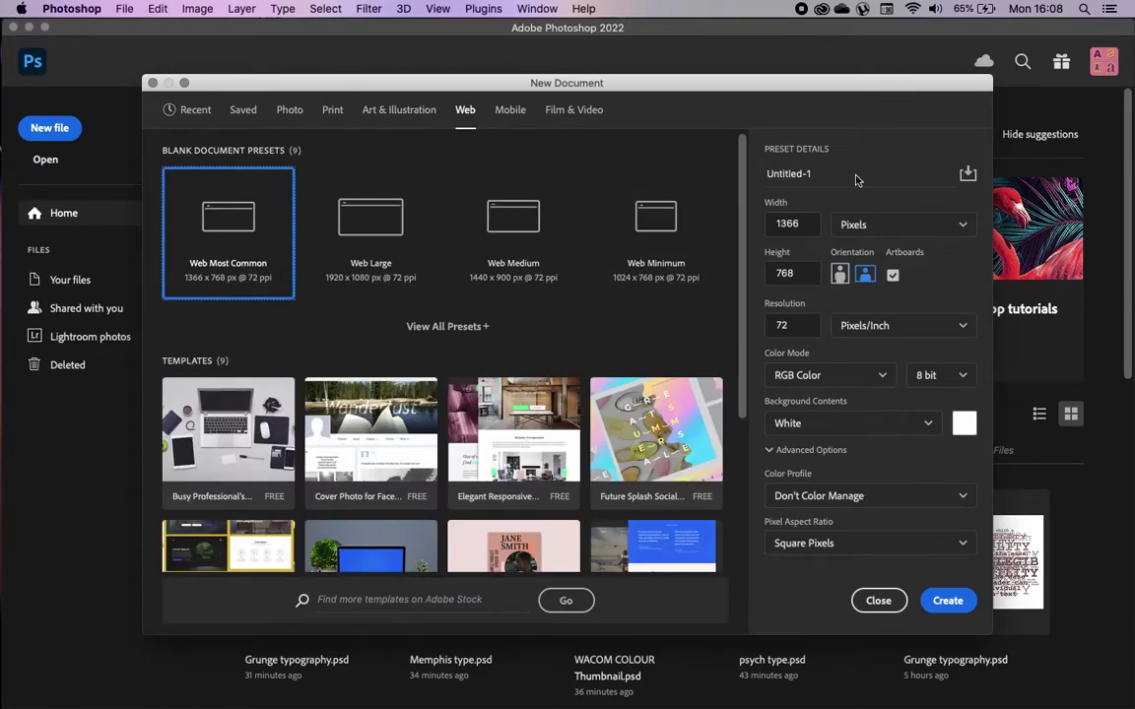
{"action": "left_click", "coordinate": [837, 375]}
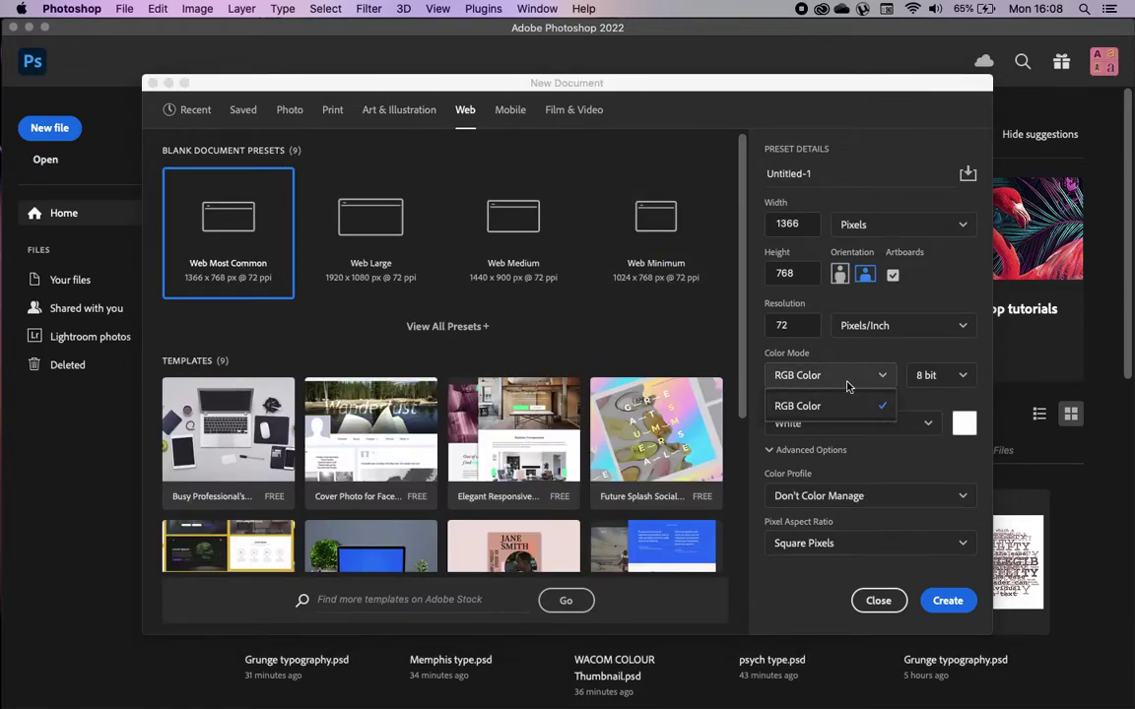
{"action": "left_click", "coordinate": [839, 406]}
{"action": "left_click", "coordinate": [332, 109]}
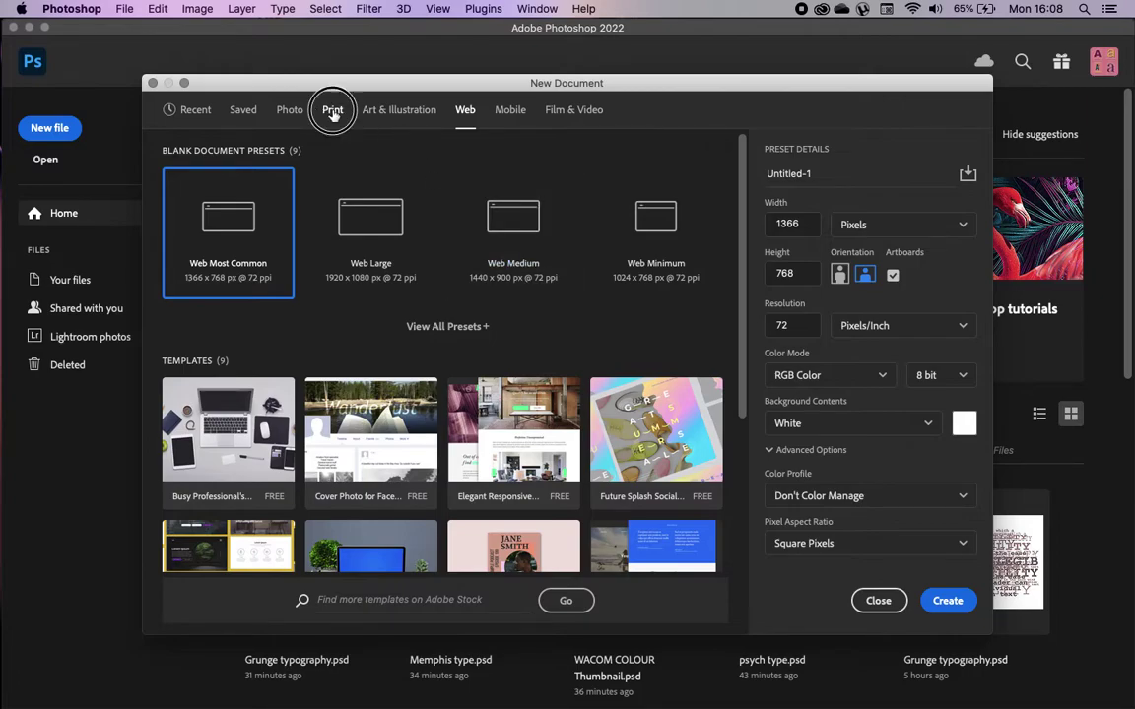
{"action": "left_click", "coordinate": [833, 375]}
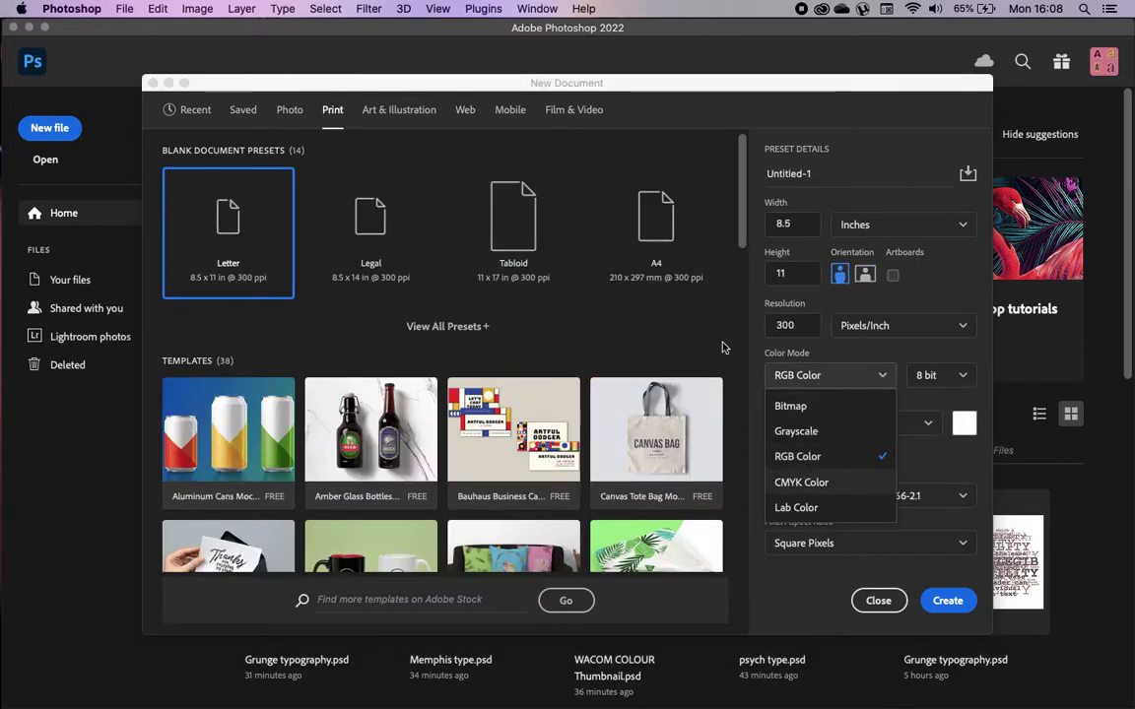
{"action": "left_click", "coordinate": [653, 313]}
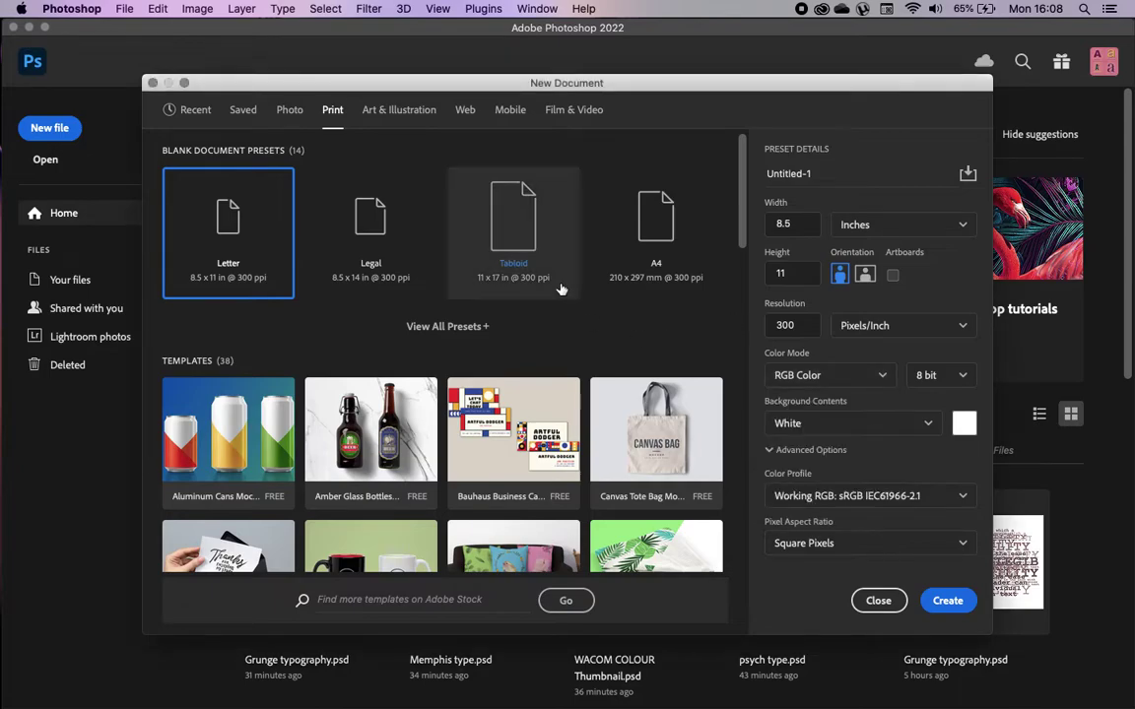
Create a portrait A3 document from the Print presets, 297 x 420 mm at 300 ppi in RGB Color
{"action": "left_click", "coordinate": [462, 327]}
{"action": "left_click", "coordinate": [518, 399]}
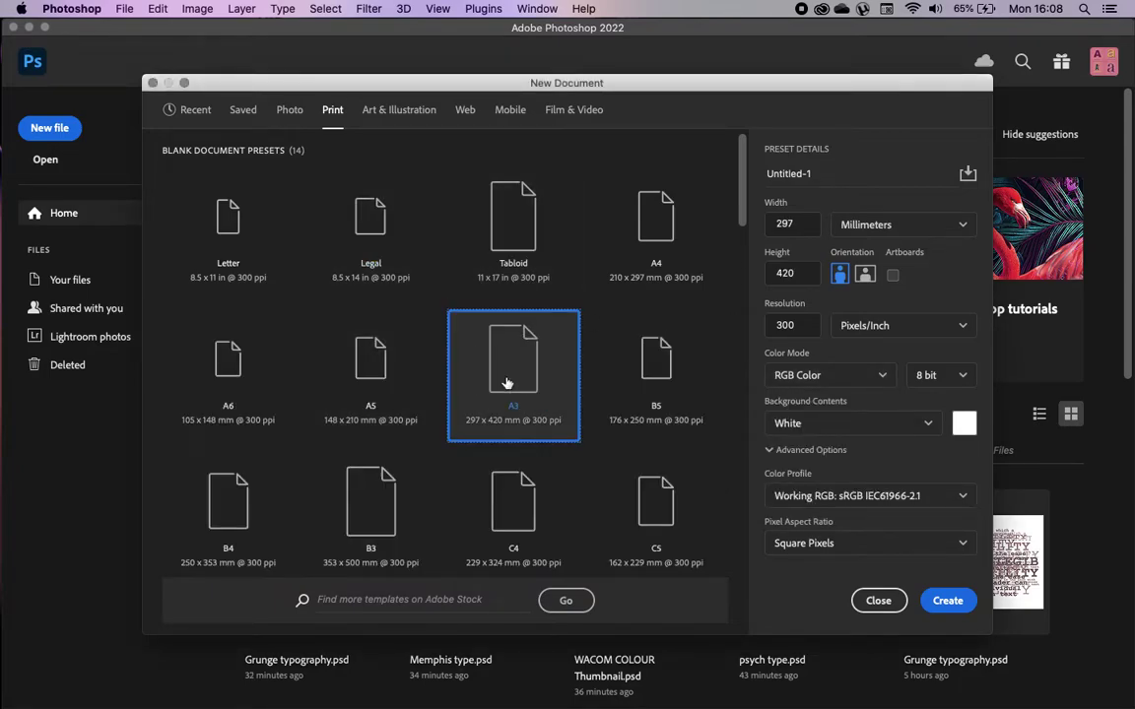
{"action": "left_click", "coordinate": [948, 601]}
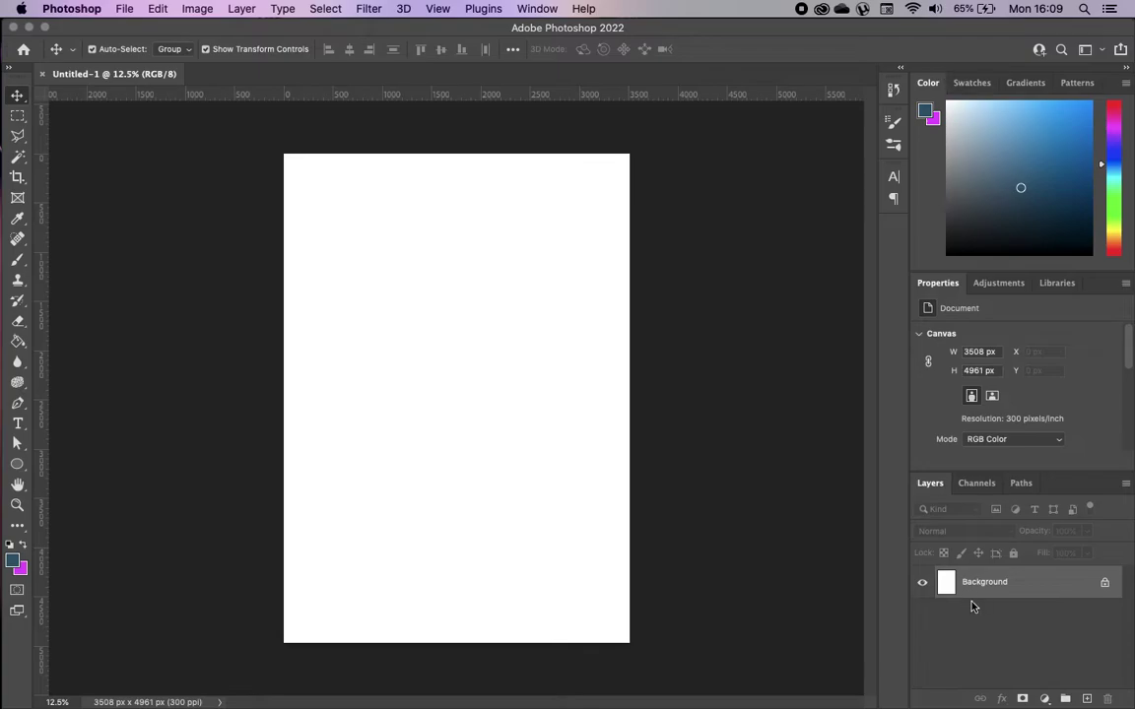
Detach the Character panel from the dock over the canvas and close it
{"action": "left_click", "coordinate": [1085, 51]}
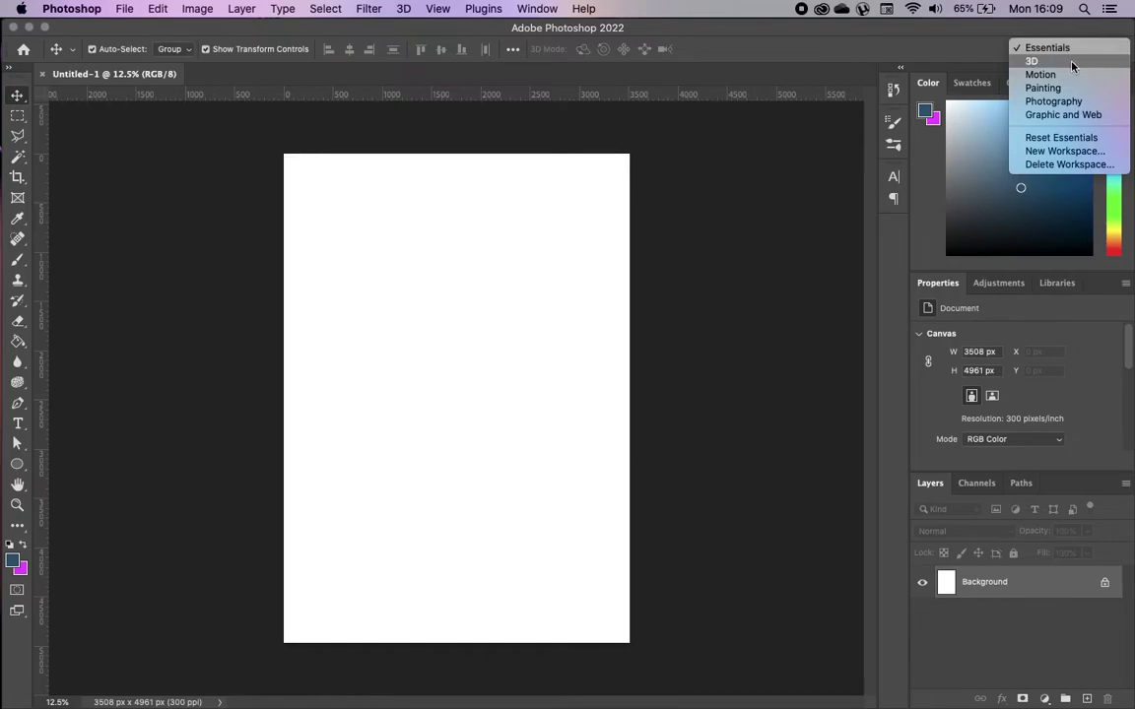
{"action": "left_click", "coordinate": [1040, 139]}
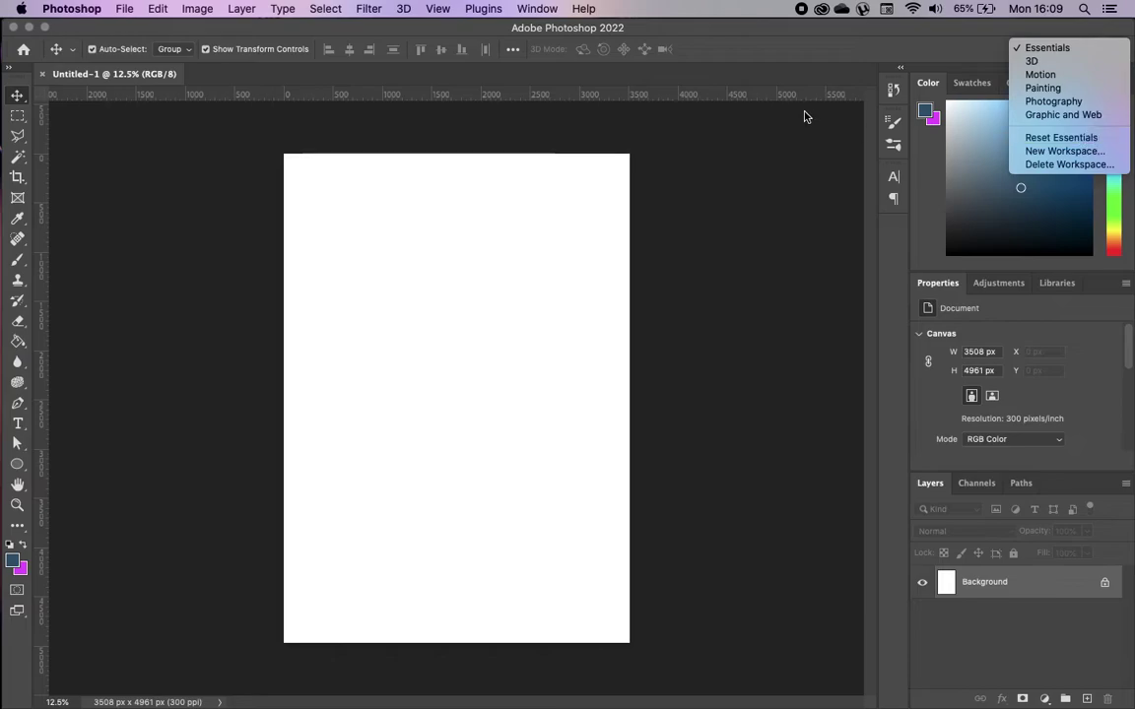
{"action": "left_click", "coordinate": [893, 178]}
{"action": "left_click", "coordinate": [727, 169]}
{"action": "left_click_drag", "start_coordinate": [726, 169], "coordinate": [399, 228]}
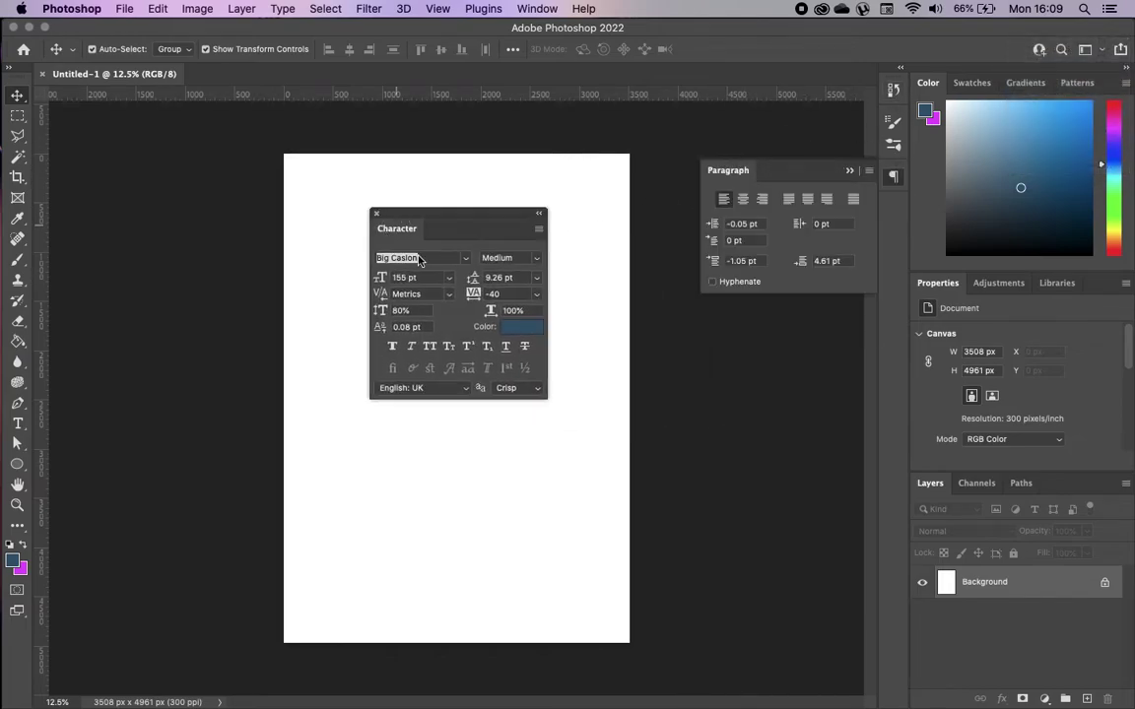
{"action": "left_click", "coordinate": [375, 212]}
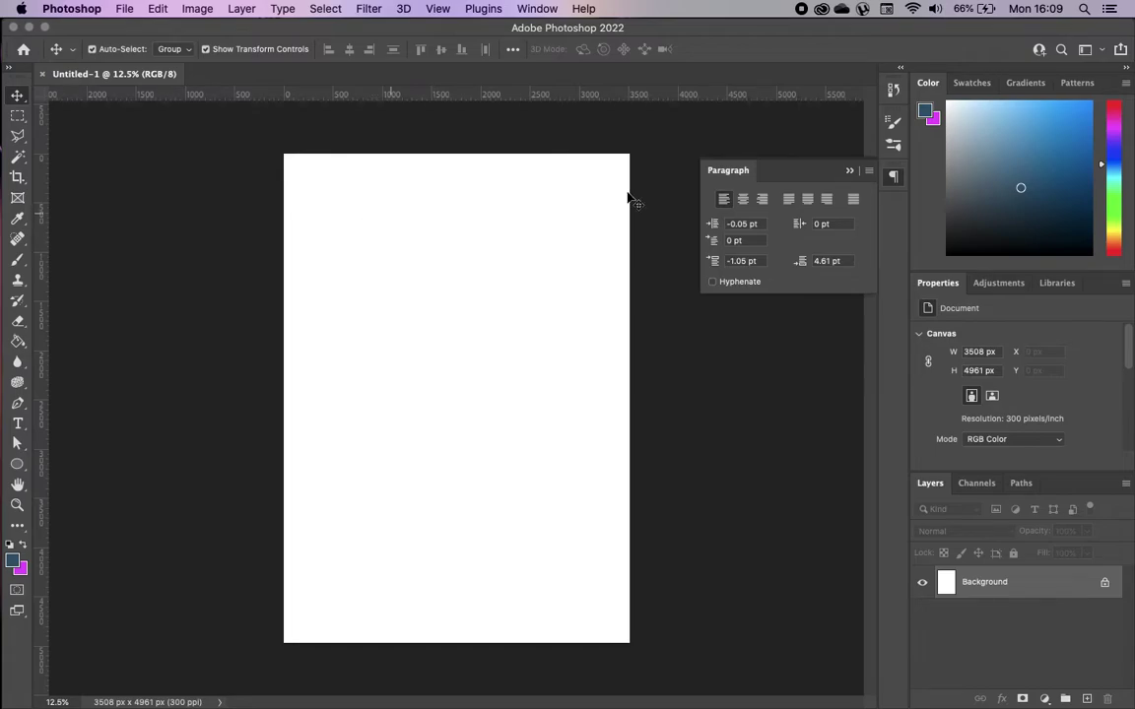
Detach the Properties panel and close the remaining Adjustments and Libraries group
{"action": "left_click_drag", "start_coordinate": [938, 283], "coordinate": [414, 282]}
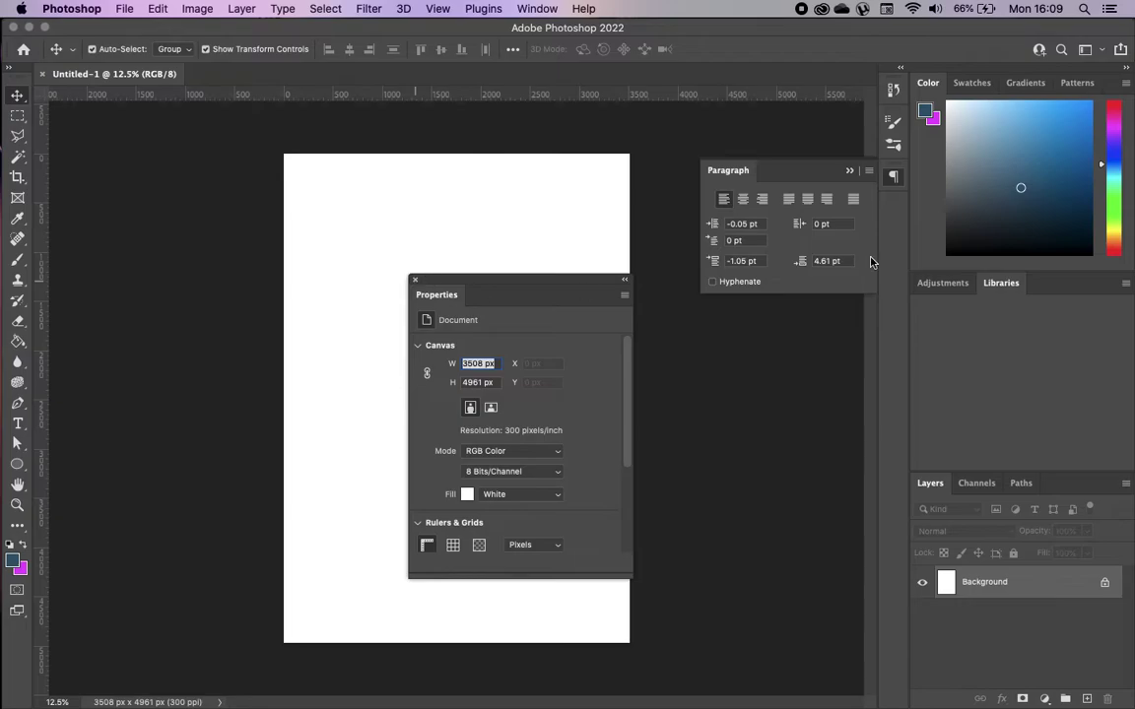
{"action": "left_click", "coordinate": [1128, 284]}
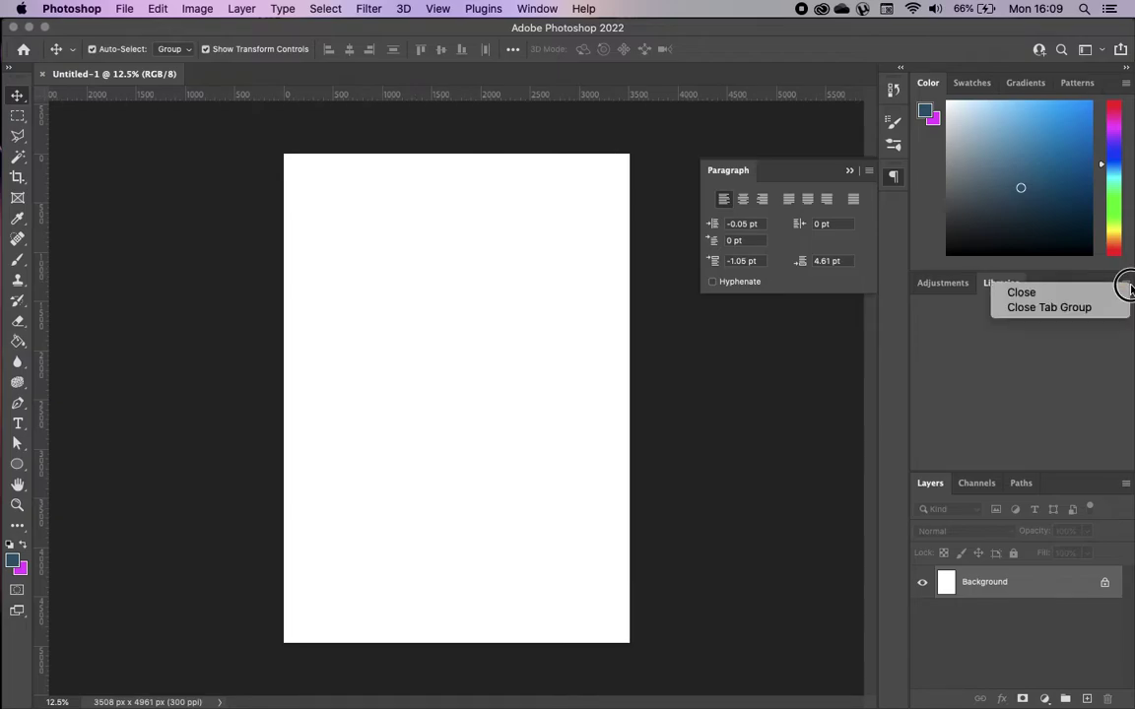
{"action": "left_click", "coordinate": [1069, 310]}
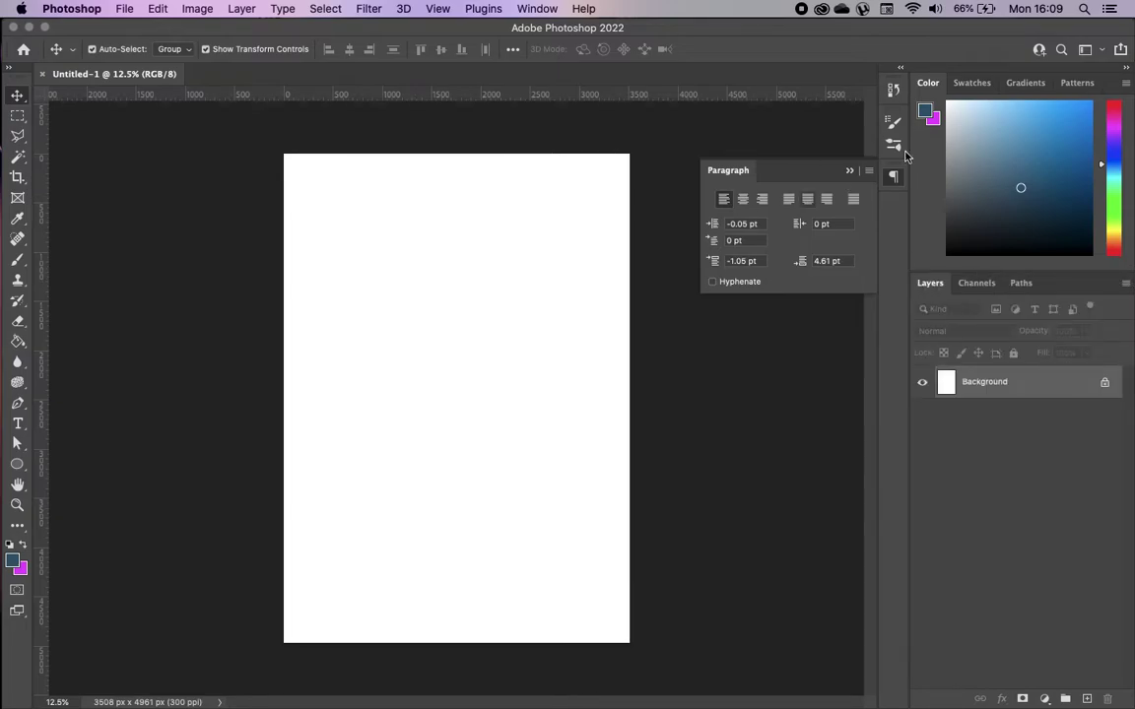
Collapse the Paragraph panel and reset the Essentials workspace to its default layout
{"action": "left_click", "coordinate": [849, 170]}
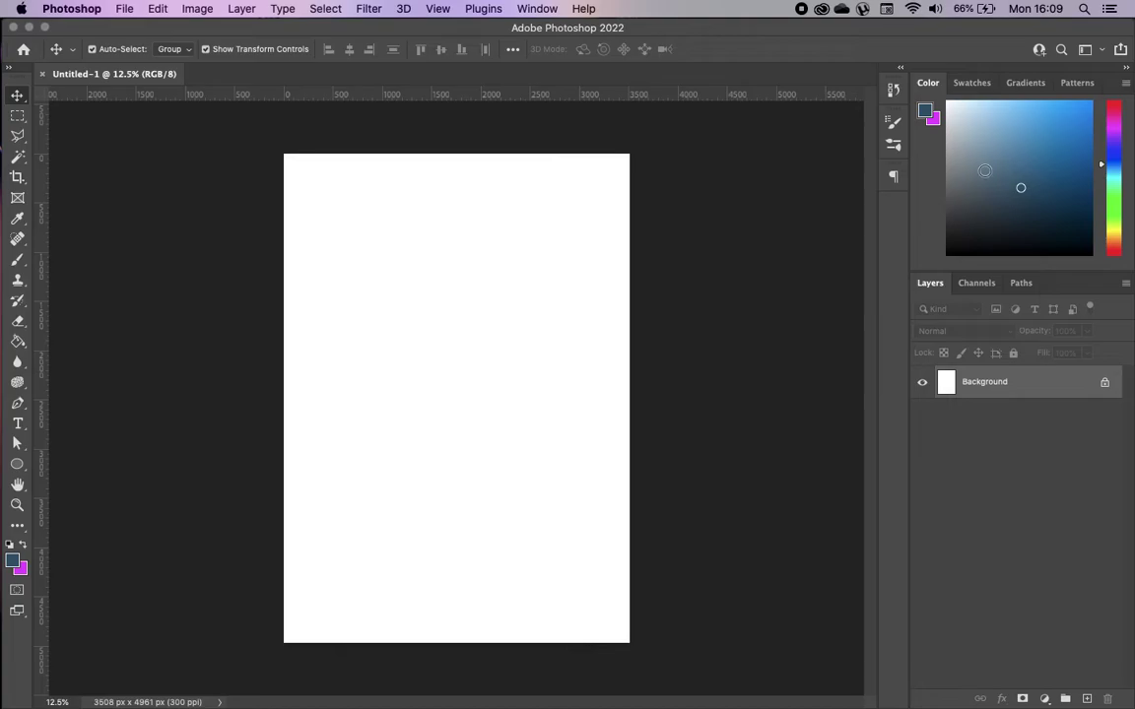
{"action": "left_click", "coordinate": [1089, 49]}
{"action": "left_click", "coordinate": [1070, 141]}
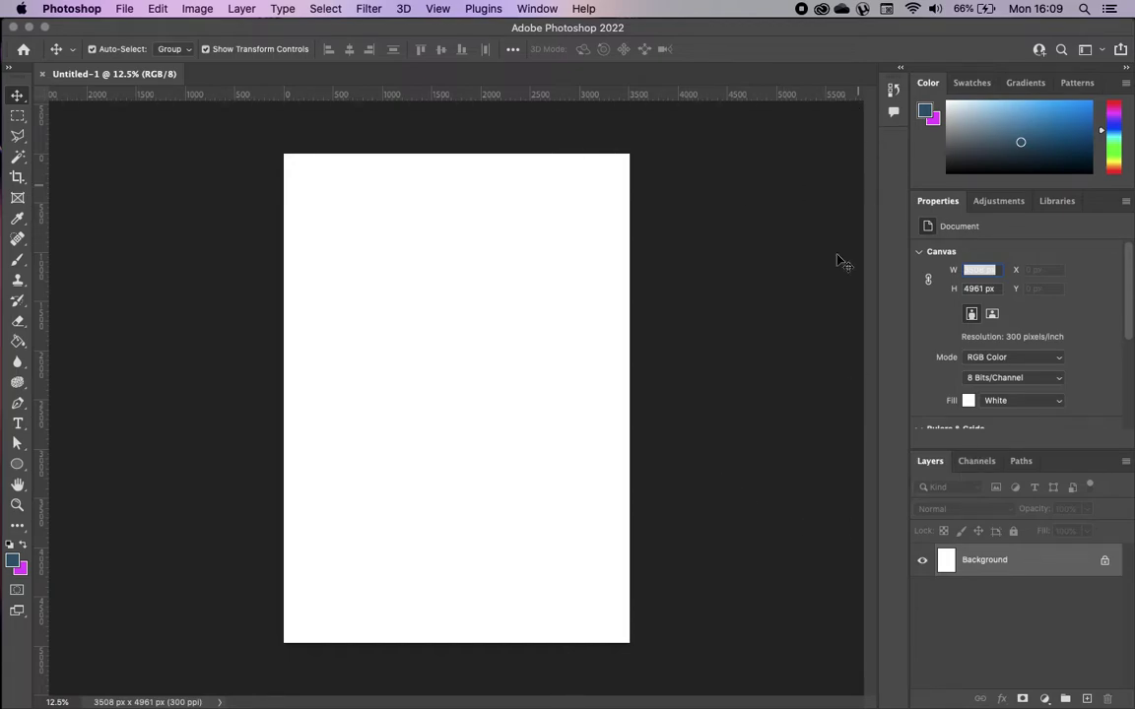
Show the Patterns panel and add the Character panel to the workspace, leaving it collapsed
{"action": "left_click", "coordinate": [1073, 85]}
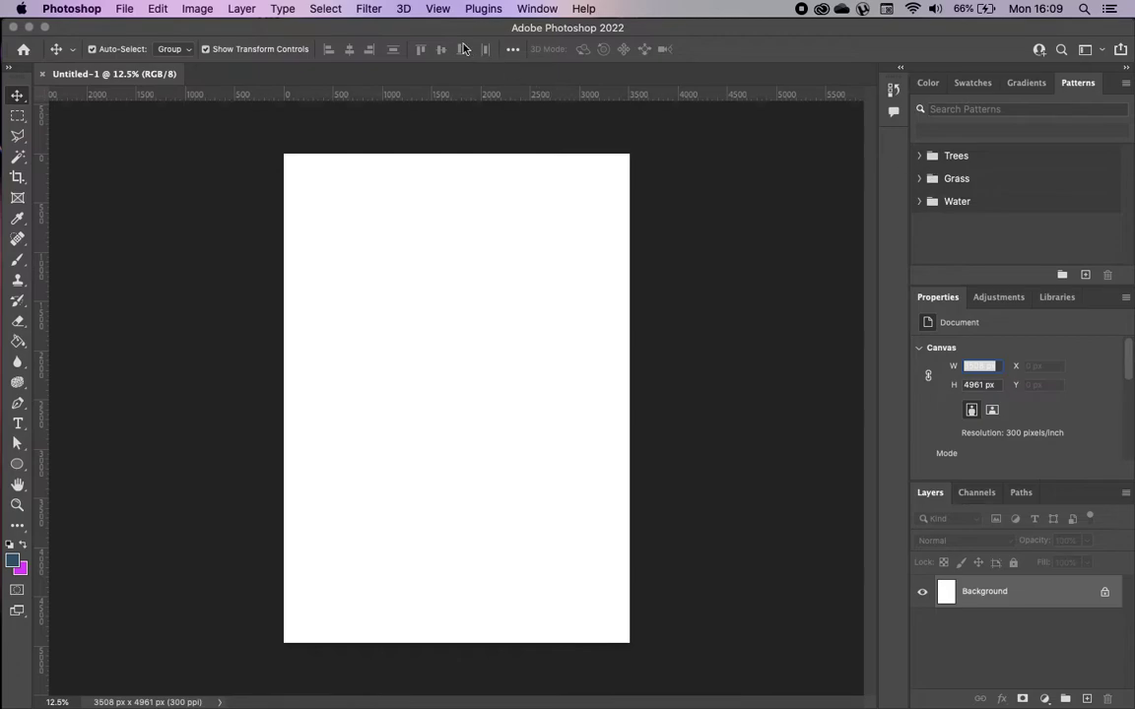
{"action": "left_click", "coordinate": [537, 8]}
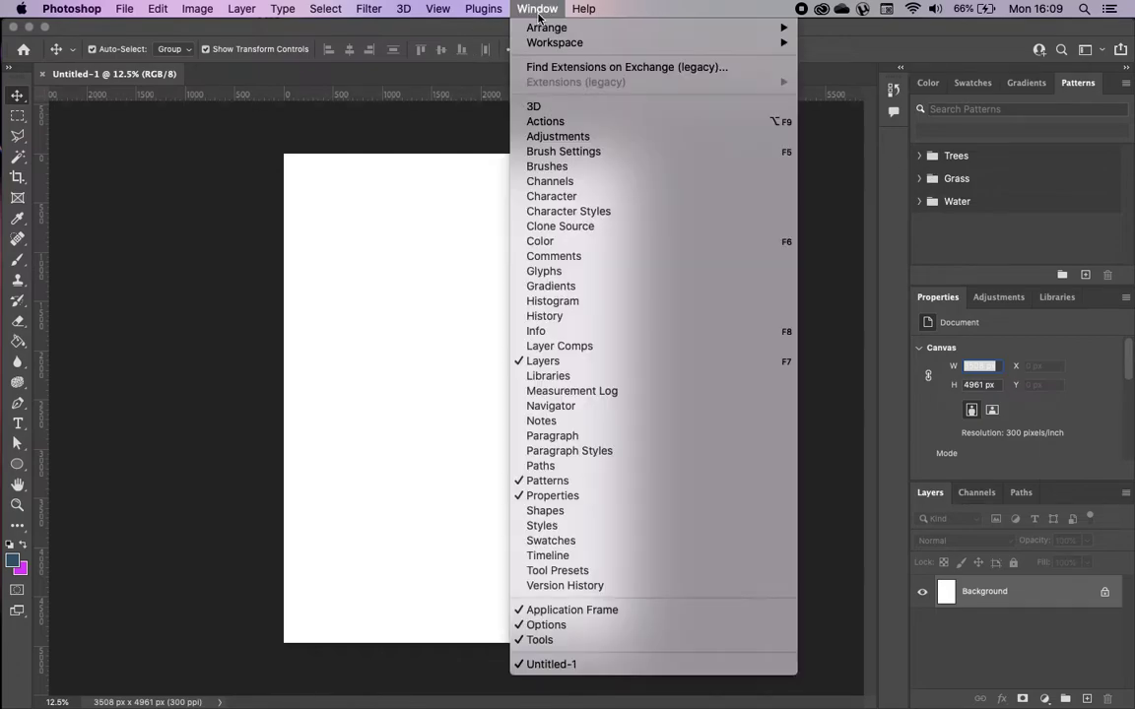
{"action": "left_click", "coordinate": [571, 198]}
{"action": "left_click", "coordinate": [848, 139]}
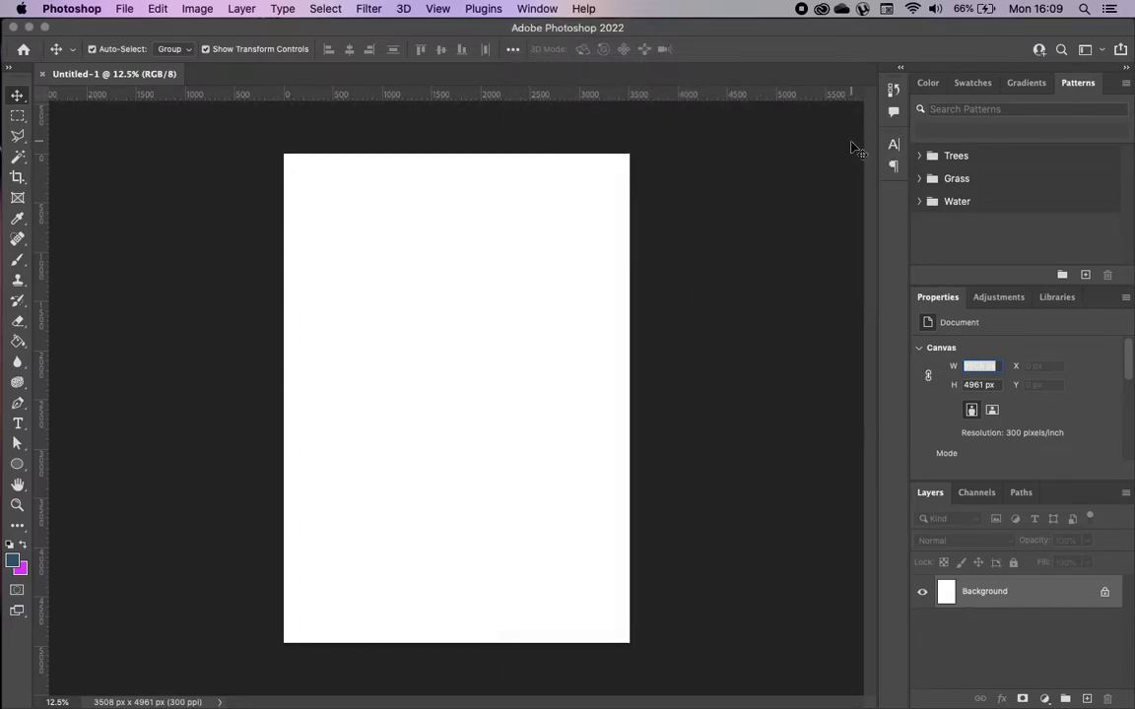
Collapse the panel dock to a compact list, open the Layers panel from it and extend the panel's height
{"action": "left_click", "coordinate": [1126, 68]}
{"action": "left_click", "coordinate": [1082, 266]}
{"action": "left_click_drag", "start_coordinate": [948, 438], "coordinate": [922, 698]}
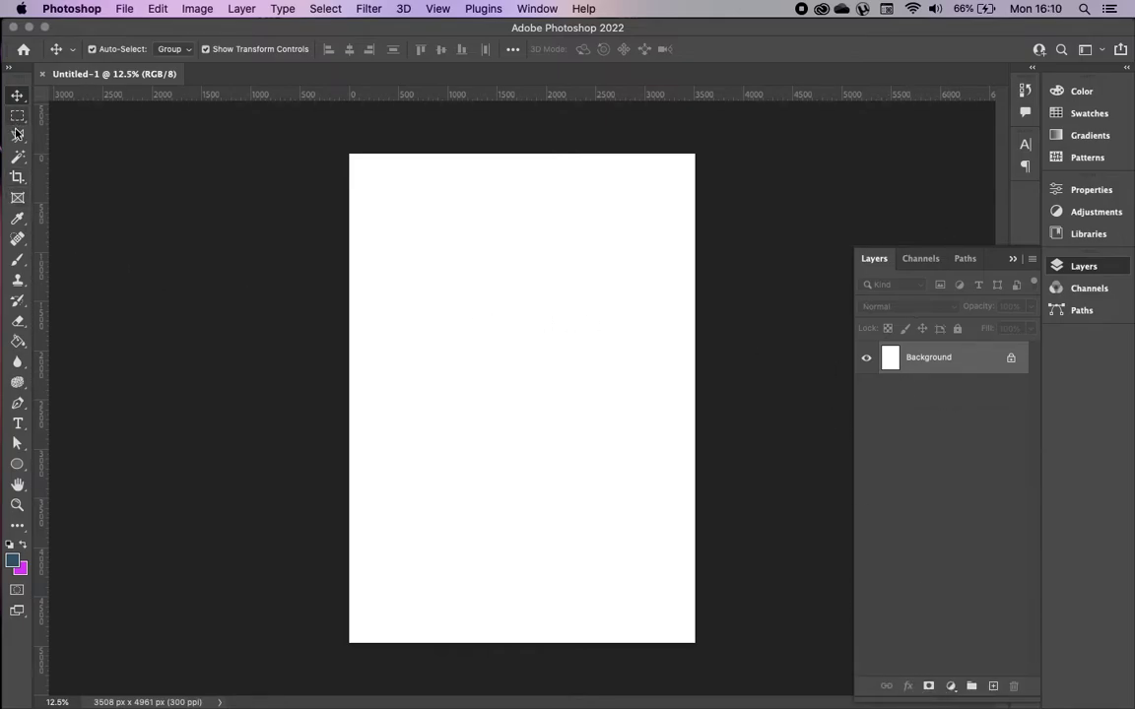
Add several placeholder text boxes to the canvas with the Type tool, starting with one about 1594 x 379 px
{"action": "left_click", "coordinate": [17, 423]}
{"action": "left_click_drag", "start_coordinate": [368, 235], "coordinate": [525, 273]}
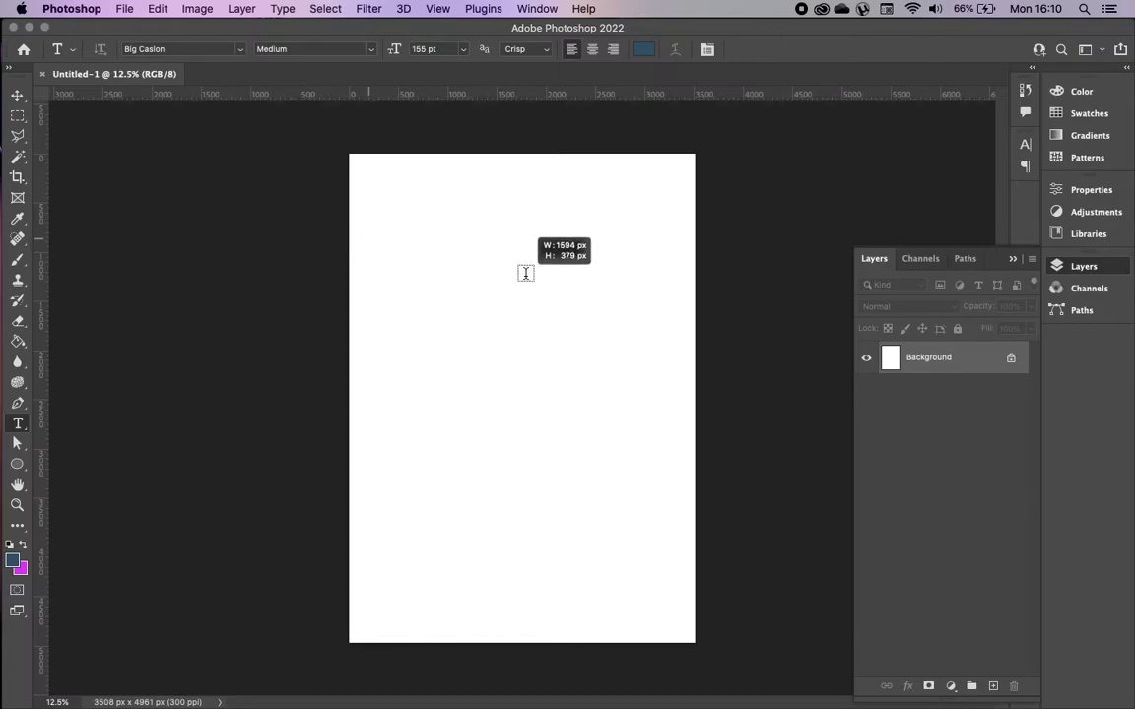
{"action": "left_click_drag", "start_coordinate": [404, 345], "coordinate": [570, 404]}
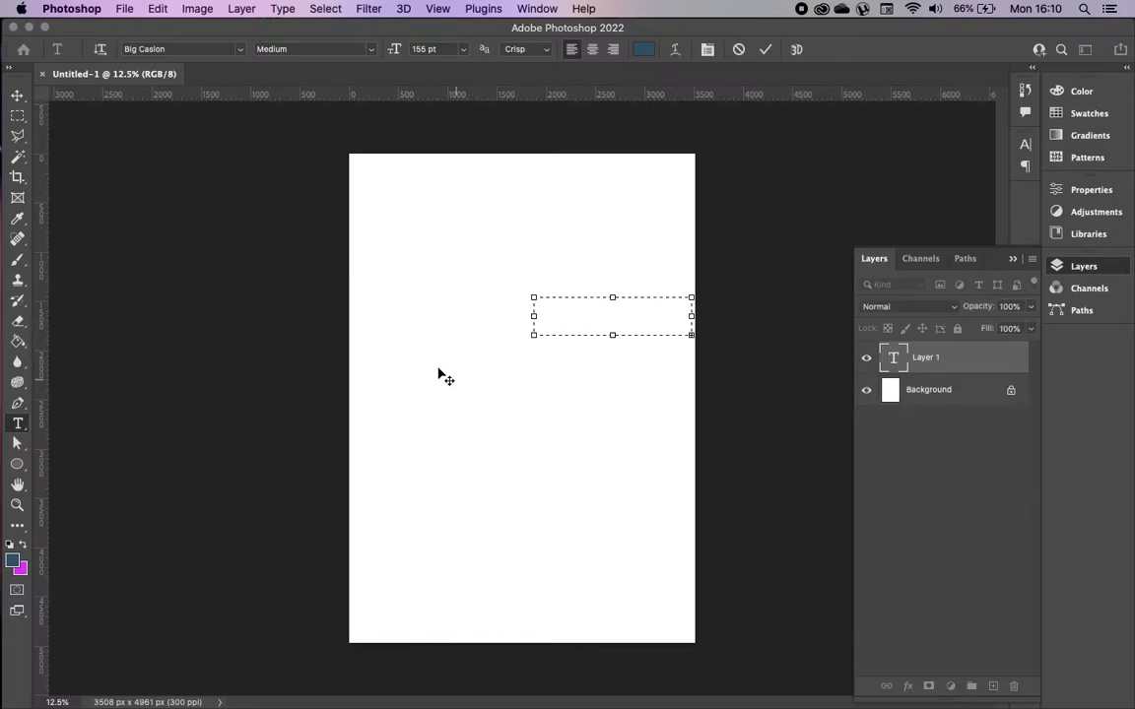
{"action": "left_click", "coordinate": [190, 287]}
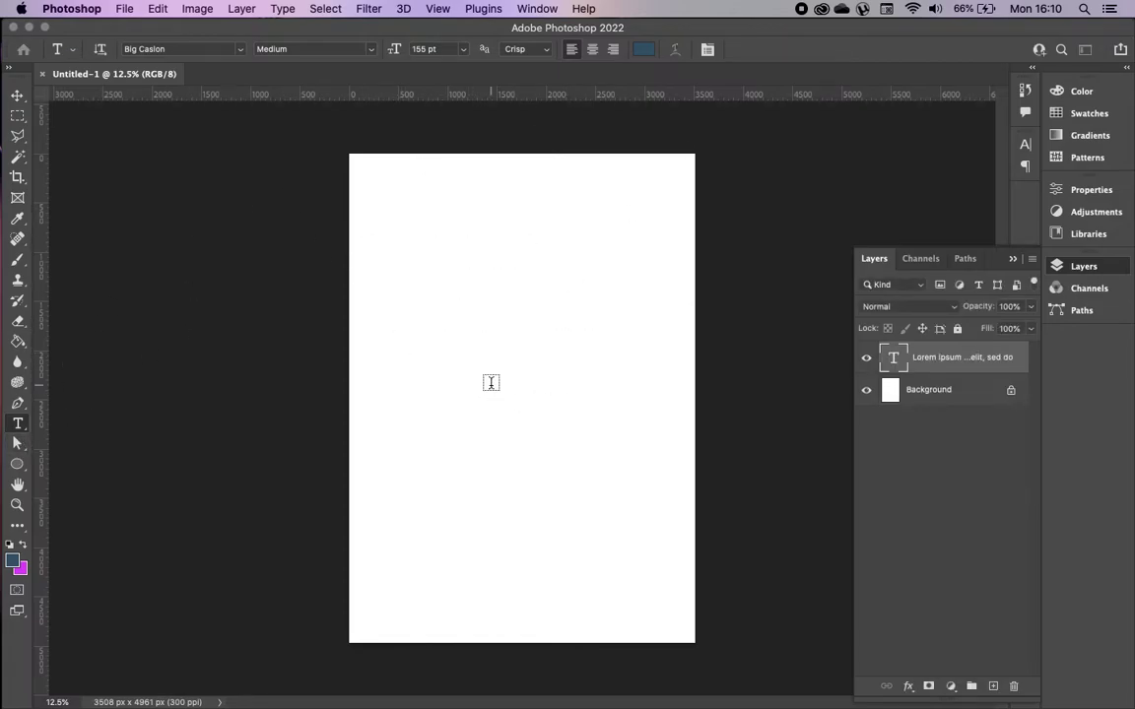
{"action": "left_click_drag", "start_coordinate": [491, 382], "coordinate": [588, 471]}
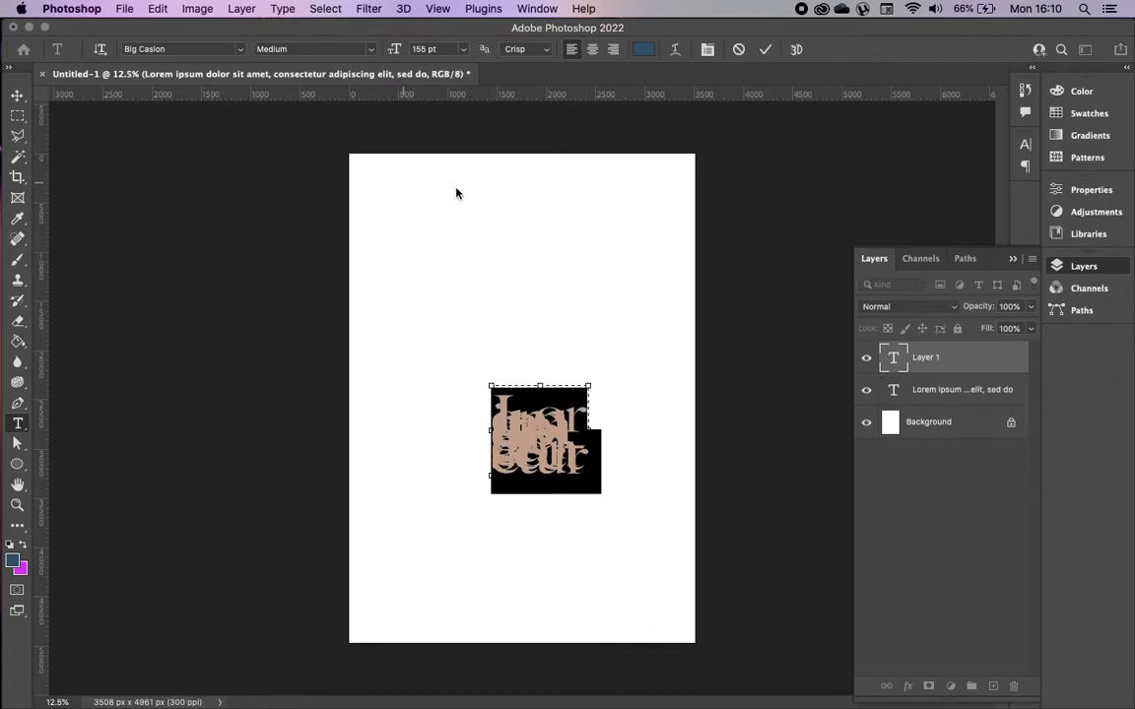
{"action": "left_click", "coordinate": [765, 49]}
{"action": "left_click_drag", "start_coordinate": [419, 213], "coordinate": [566, 303]}
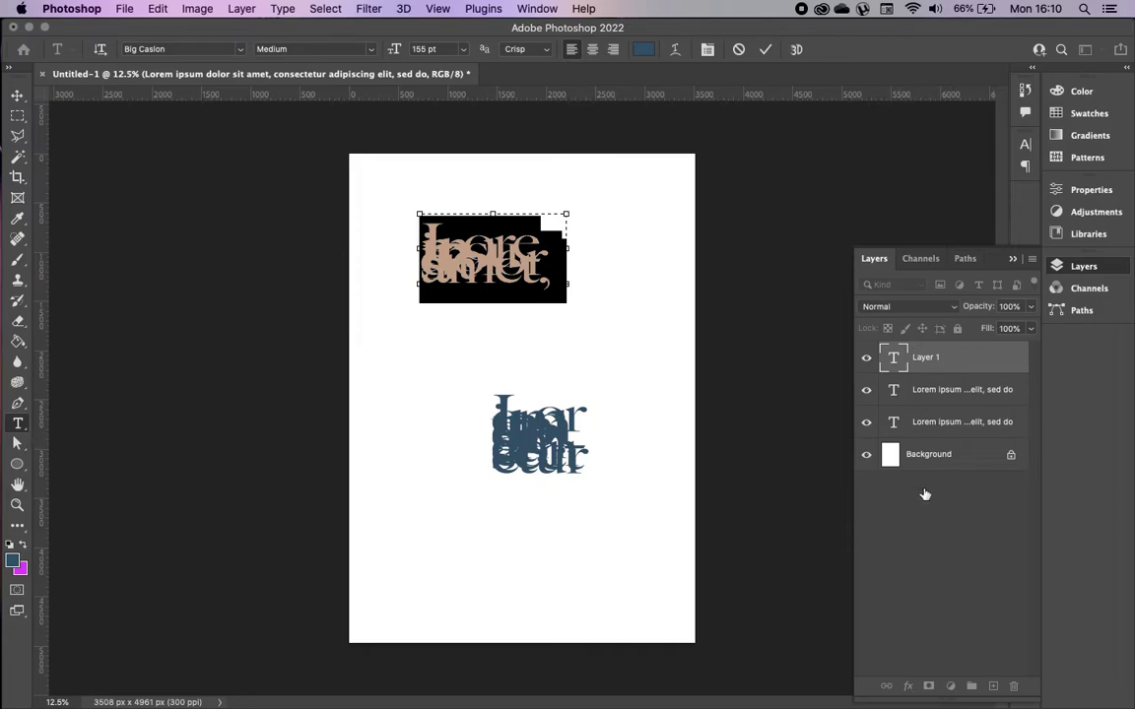
Delete all the placeholder text layers with the Move tool so that only the Background layer remains
{"action": "left_click", "coordinate": [16, 94]}
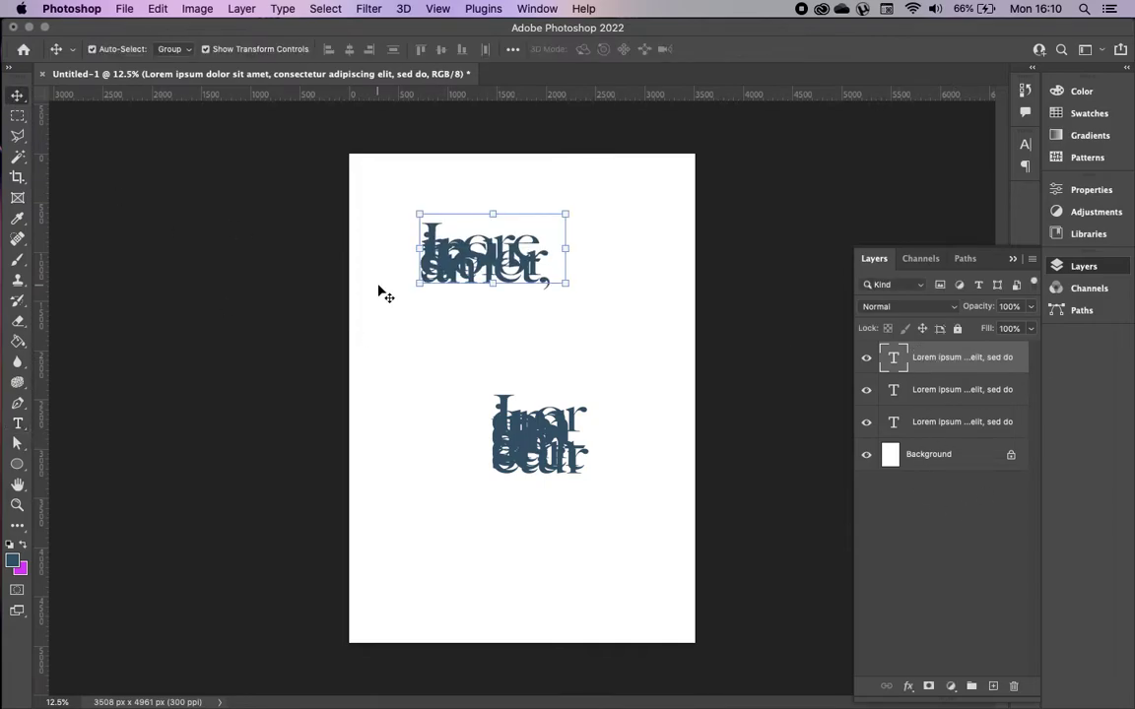
{"action": "key", "text": "Delete"}
{"action": "left_click_drag", "start_coordinate": [385, 218], "coordinate": [592, 466]}
{"action": "key", "text": "Delete"}
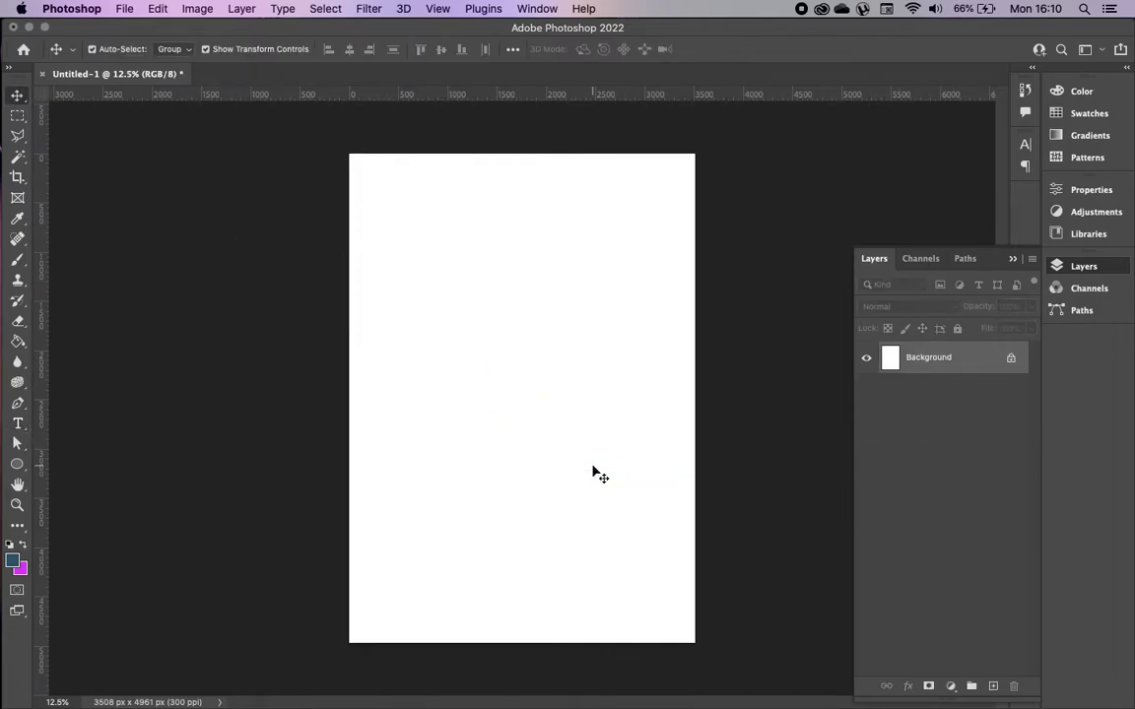
Add five new empty layers above the Background layer
{"action": "left_click", "coordinate": [993, 685]}
{"action": "left_click", "coordinate": [993, 685]}
{"action": "left_click", "coordinate": [993, 686]}
{"action": "left_click", "coordinate": [993, 685]}
{"action": "left_click", "coordinate": [993, 686]}
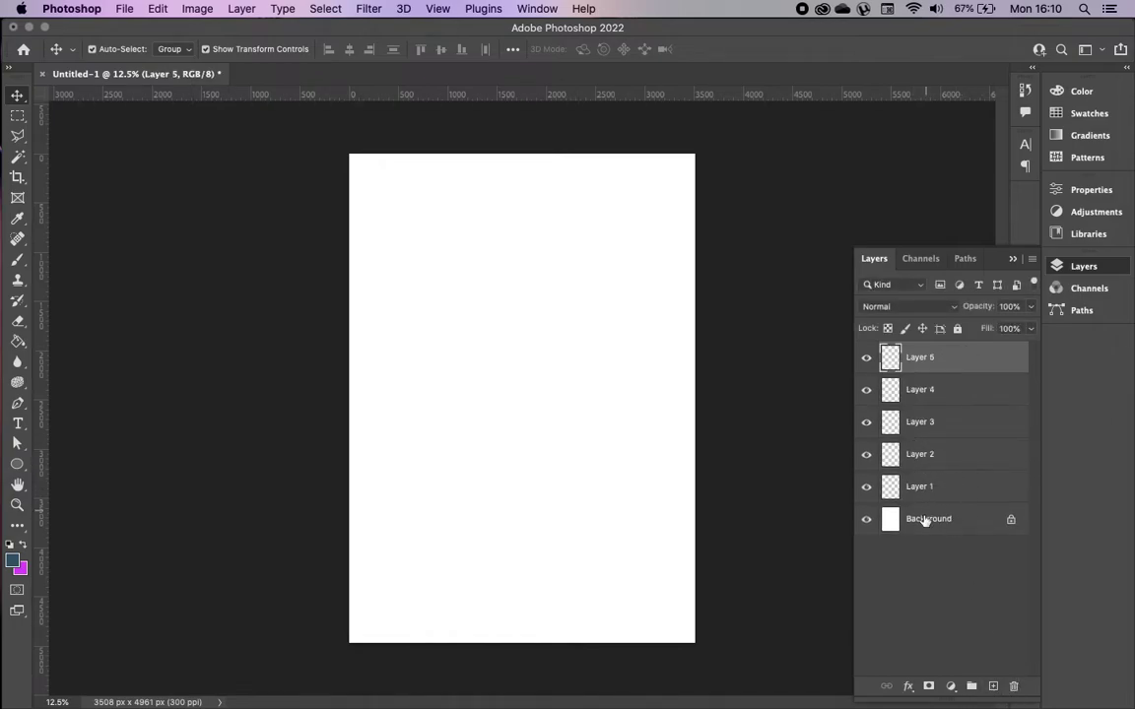
Try to rename Layer 1 in the layer list
{"action": "double_click", "coordinate": [919, 486]}
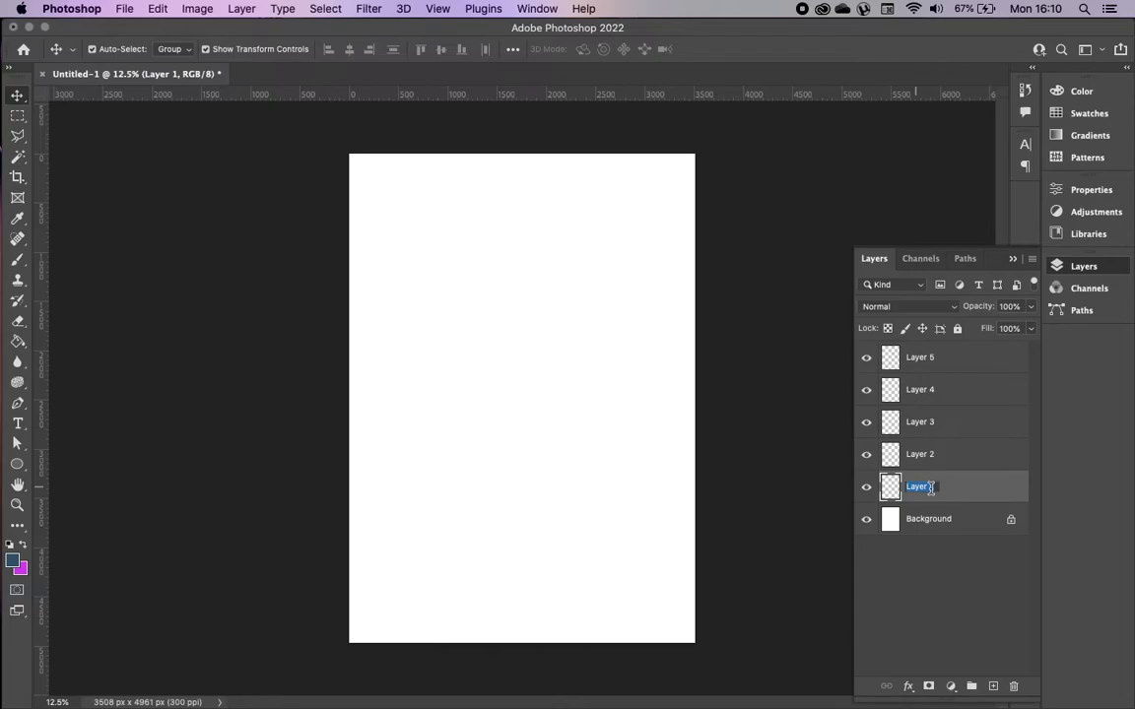
{"action": "type", "text": "odquqpw"}
{"action": "left_click", "coordinate": [962, 571]}
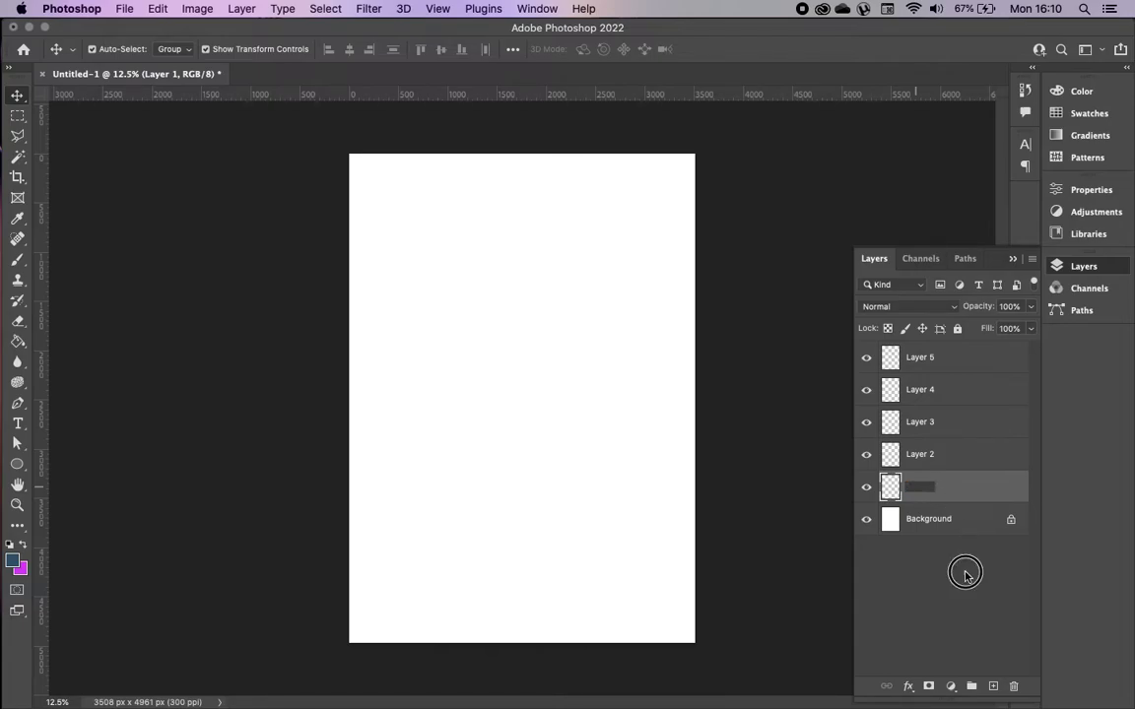
Put Layer 1 and Layer 2 together into a new layer group
{"action": "left_click", "coordinate": [965, 456], "text": "shift"}
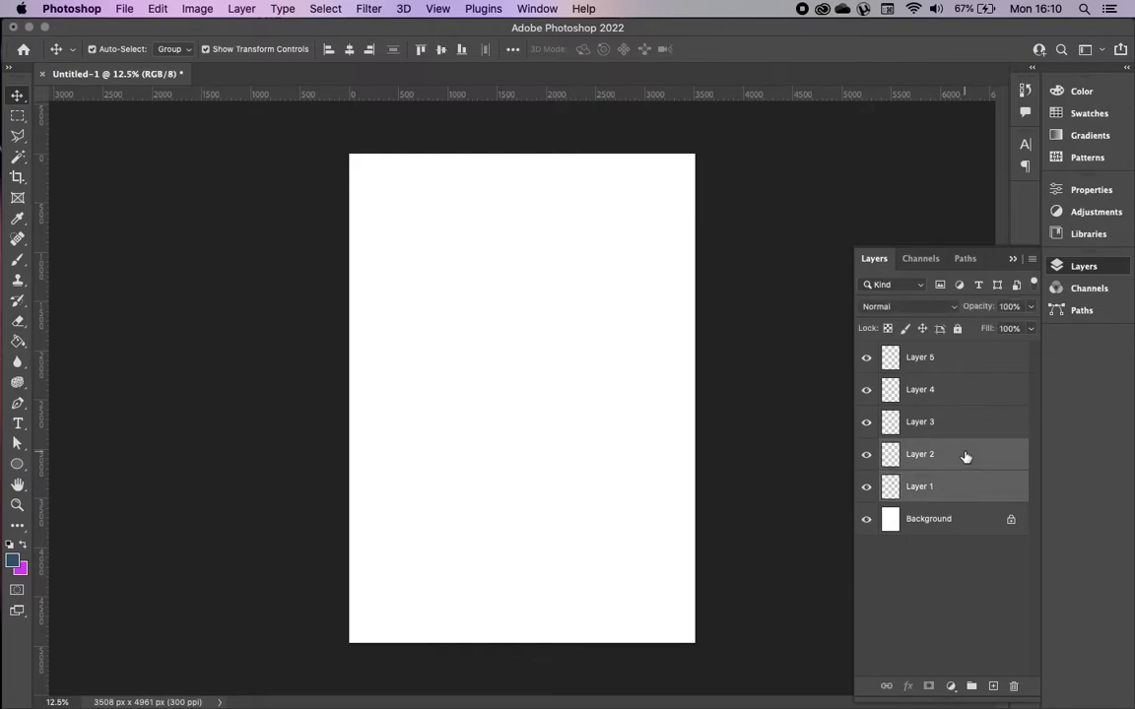
{"action": "right_click", "coordinate": [966, 457]}
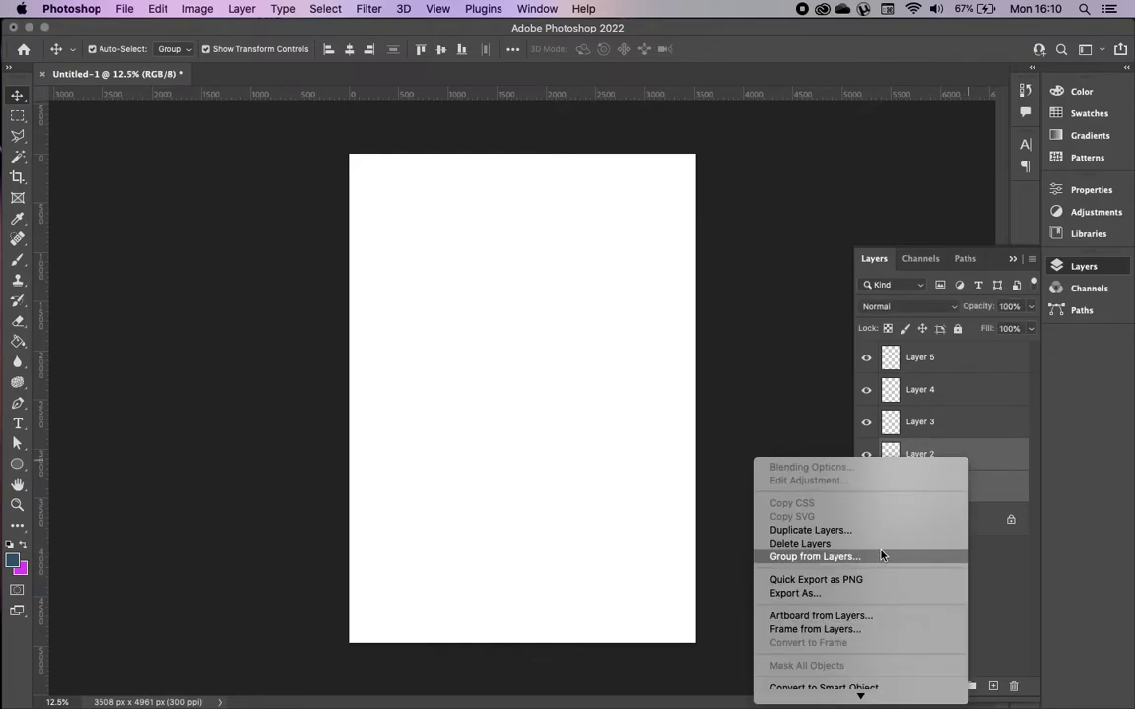
{"action": "mouse_move", "coordinate": [854, 692]}
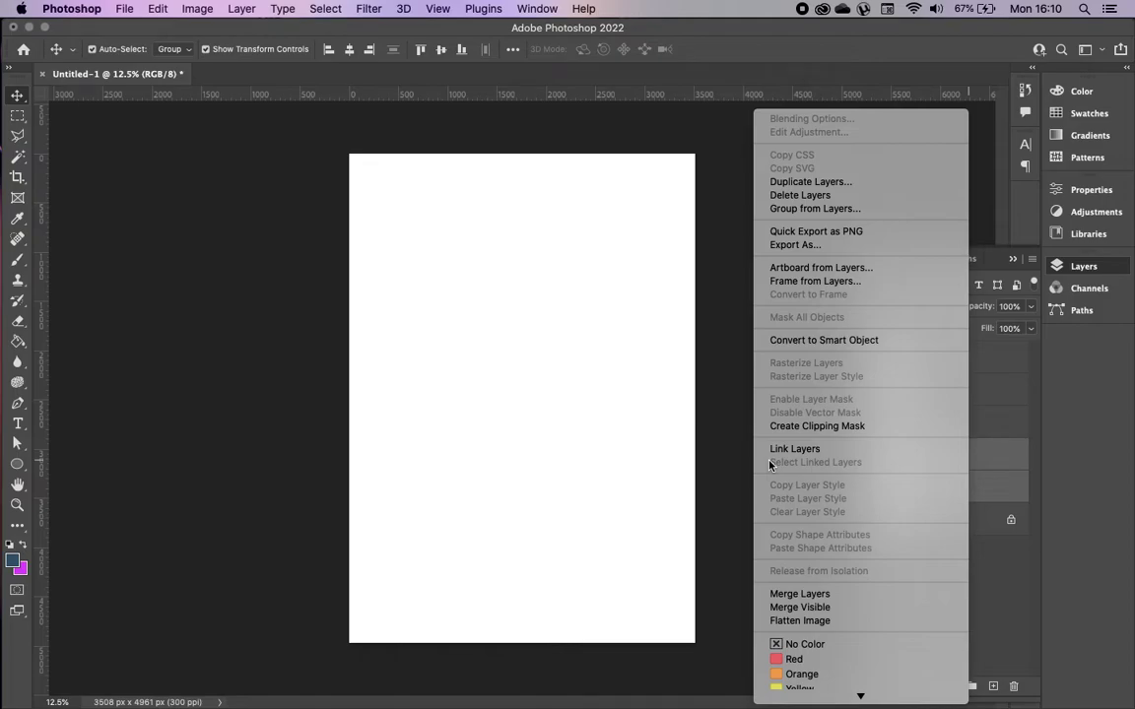
{"action": "left_click", "coordinate": [664, 450]}
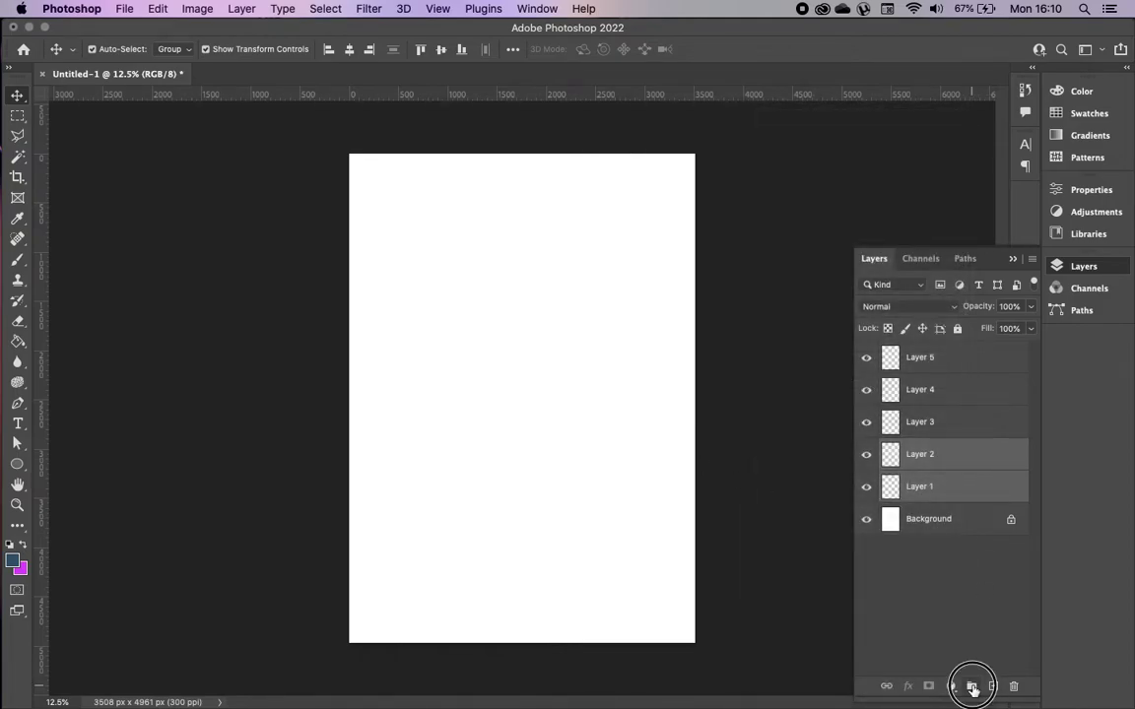
{"action": "left_click", "coordinate": [972, 686]}
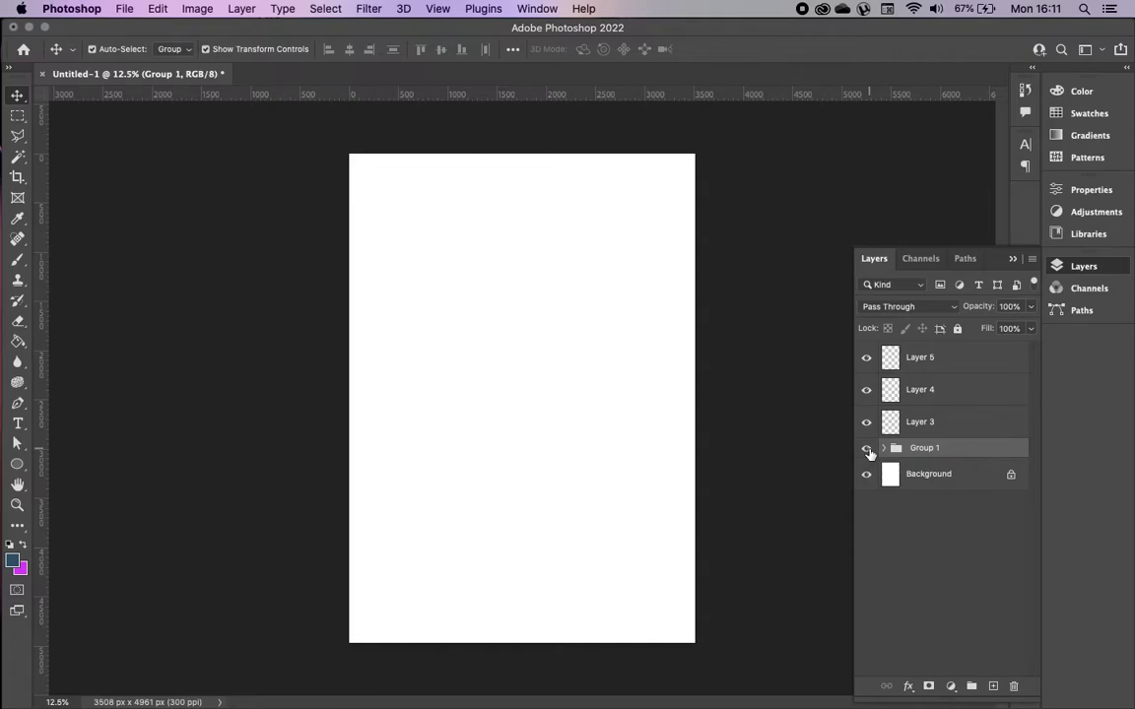
Try to rename the new layer group
{"action": "double_click", "coordinate": [921, 448]}
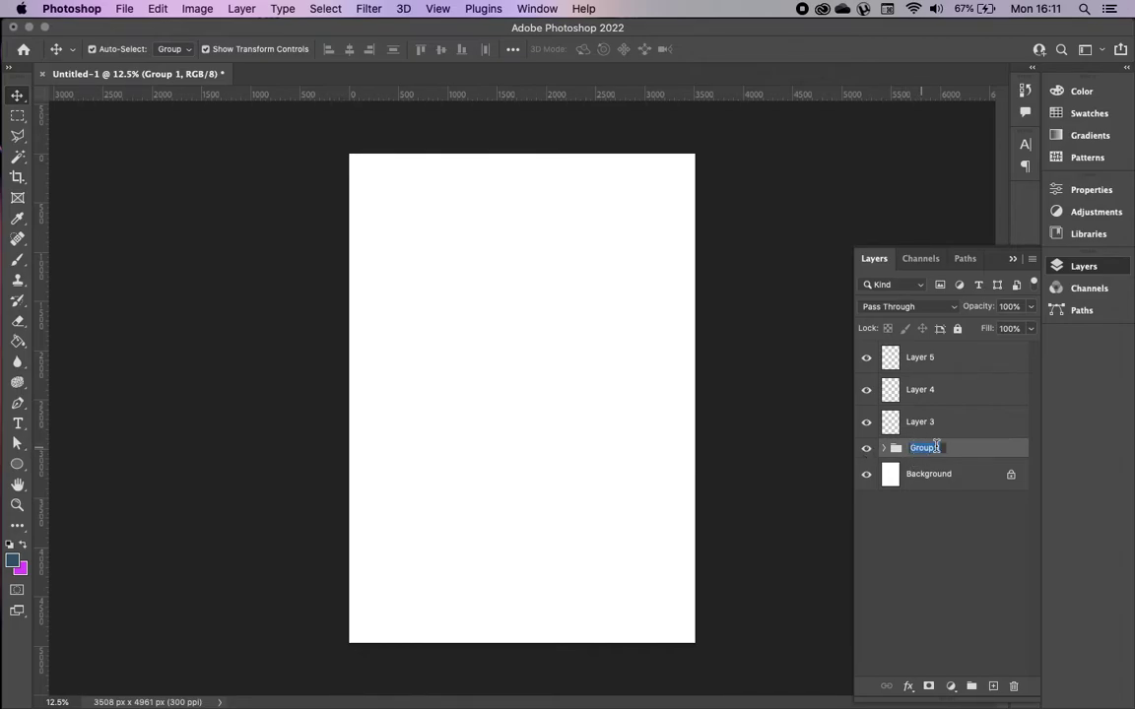
{"action": "type", "text": "ba"}
{"action": "left_click", "coordinate": [943, 557]}
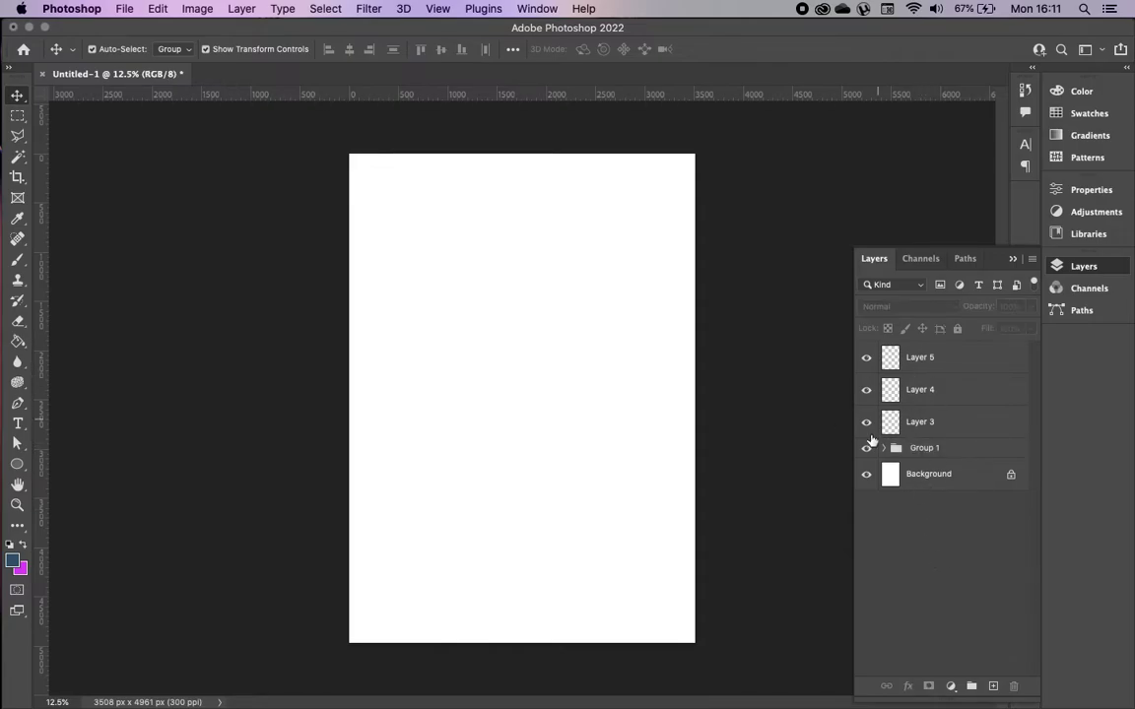
Lock the layer group completely and unlock it again
{"action": "left_click", "coordinate": [926, 424]}
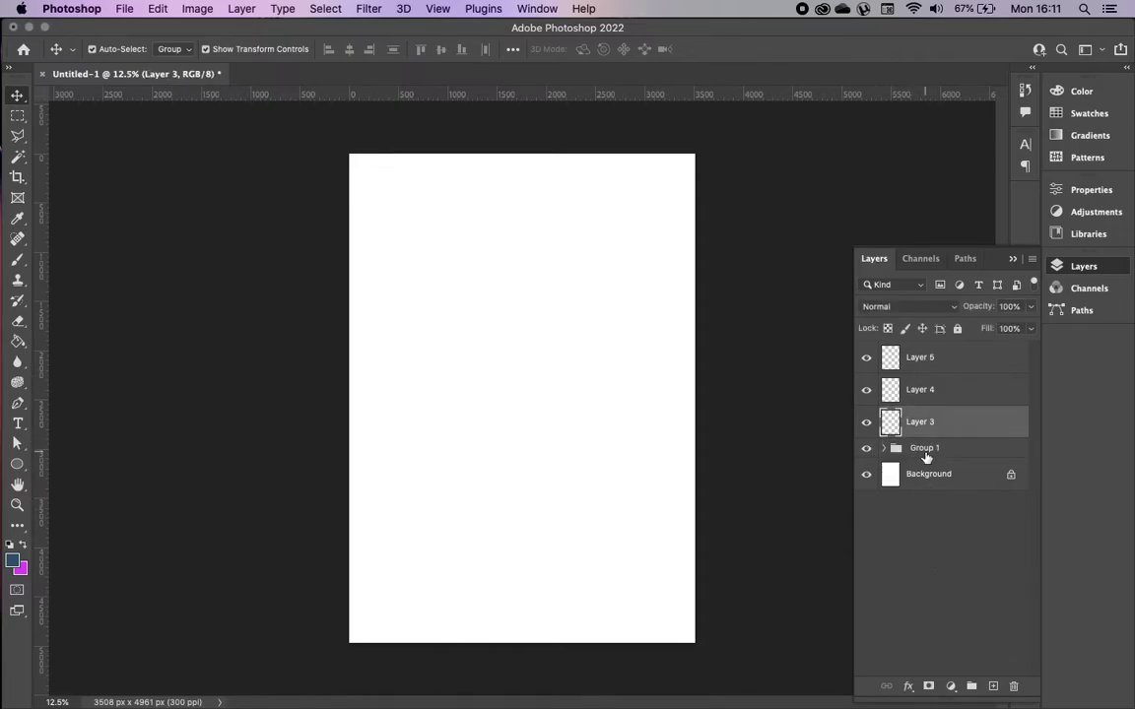
{"action": "left_click", "coordinate": [895, 450]}
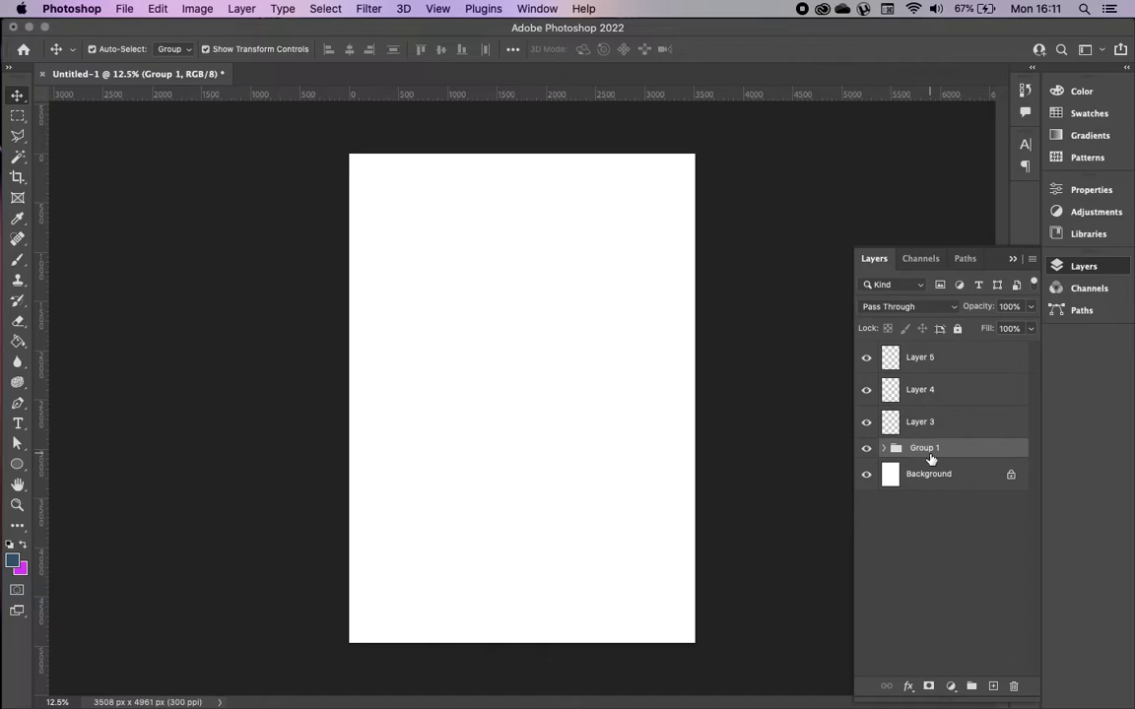
{"action": "left_click", "coordinate": [957, 329]}
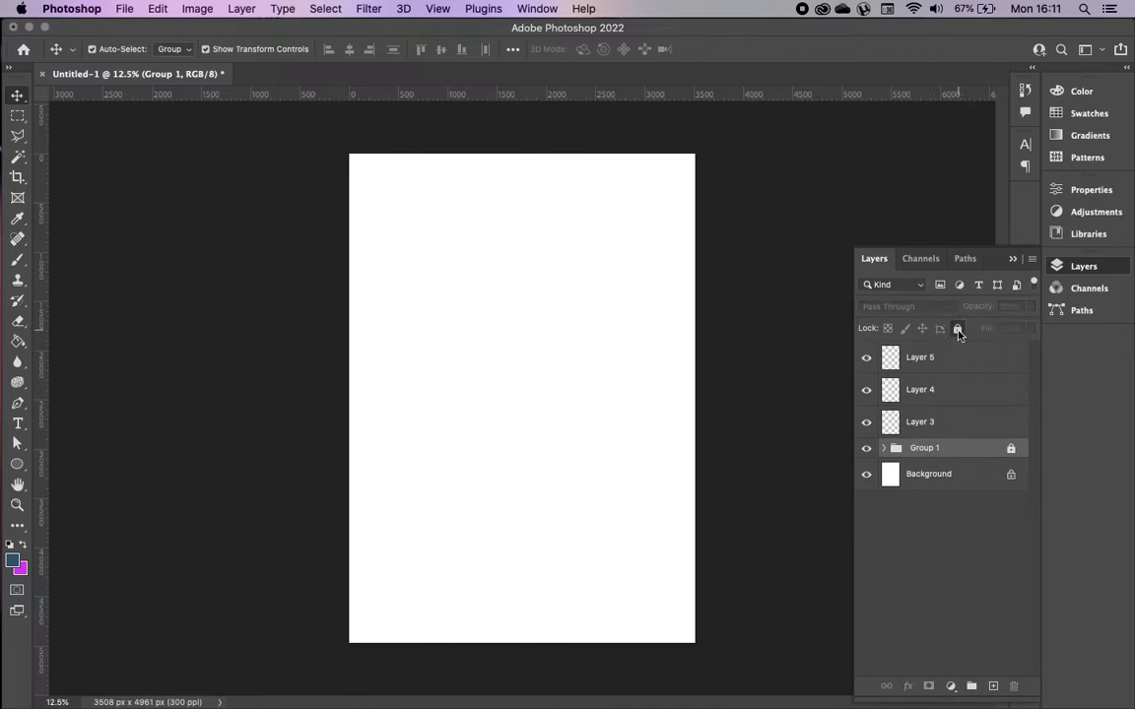
{"action": "left_click", "coordinate": [957, 329]}
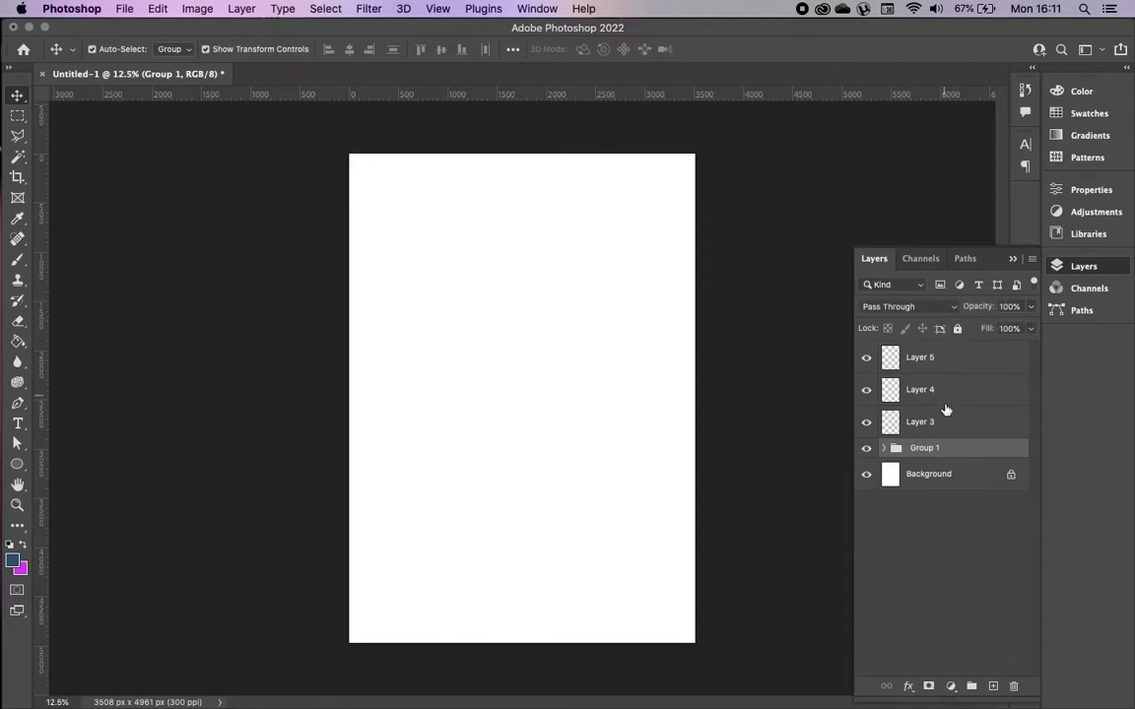
Open the opacity slider for Layer 3
{"action": "left_click", "coordinate": [940, 421]}
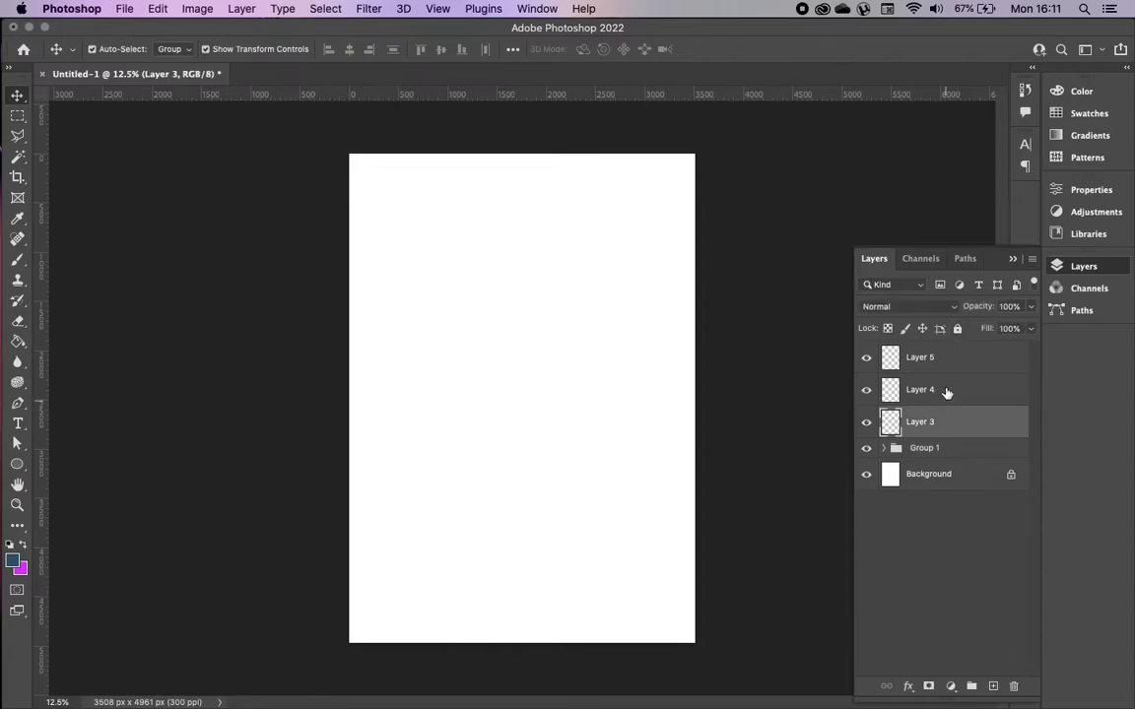
{"action": "left_click", "coordinate": [958, 329]}
{"action": "left_click", "coordinate": [1029, 307]}
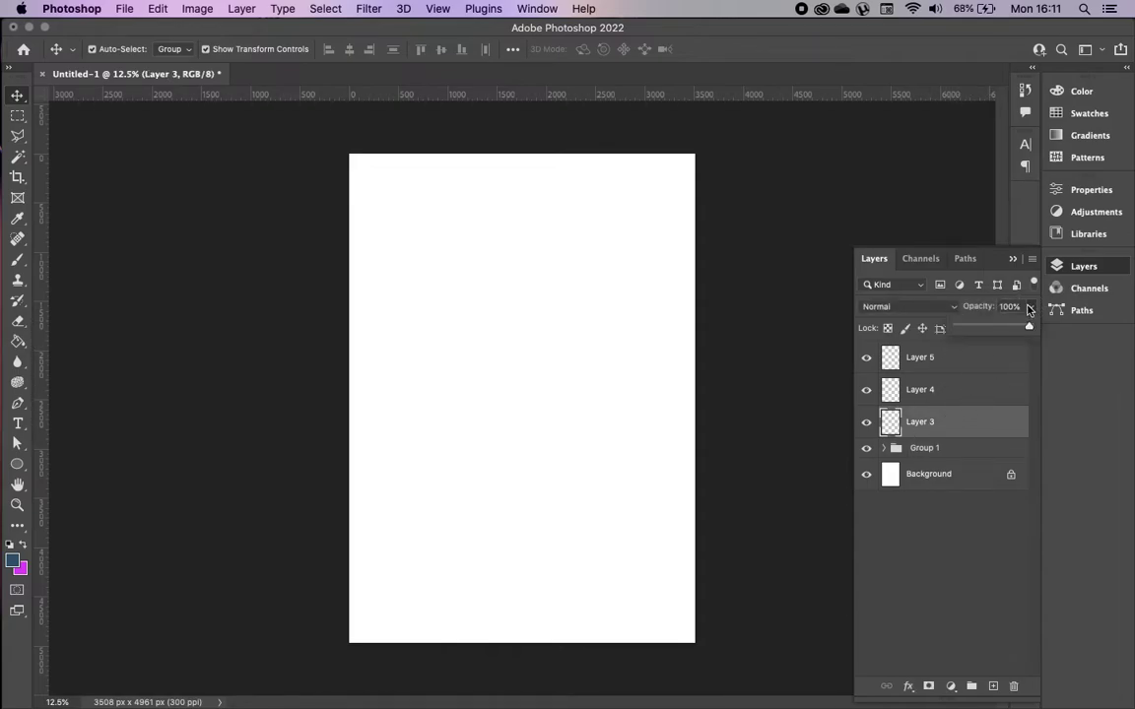
Delete Layer 3, Layer 4 and Layer 5, keeping the layer group and the Background layer
{"action": "left_click", "coordinate": [945, 420]}
{"action": "left_click", "coordinate": [955, 366], "text": "shift"}
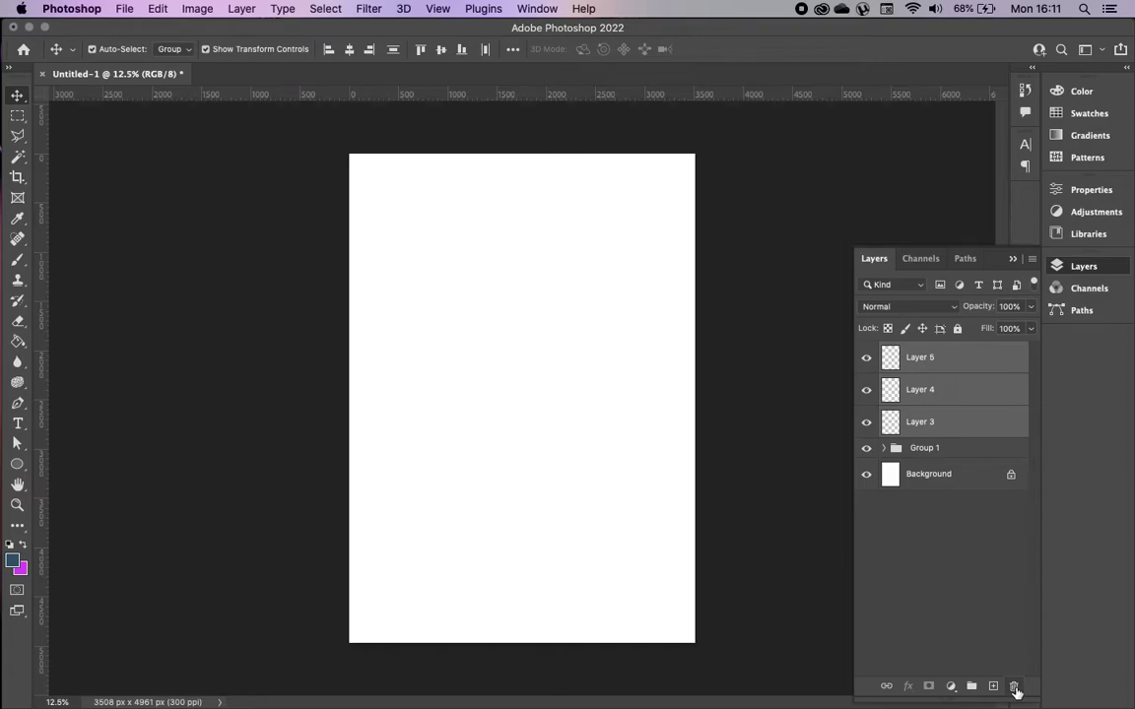
{"action": "left_click", "coordinate": [1012, 689]}
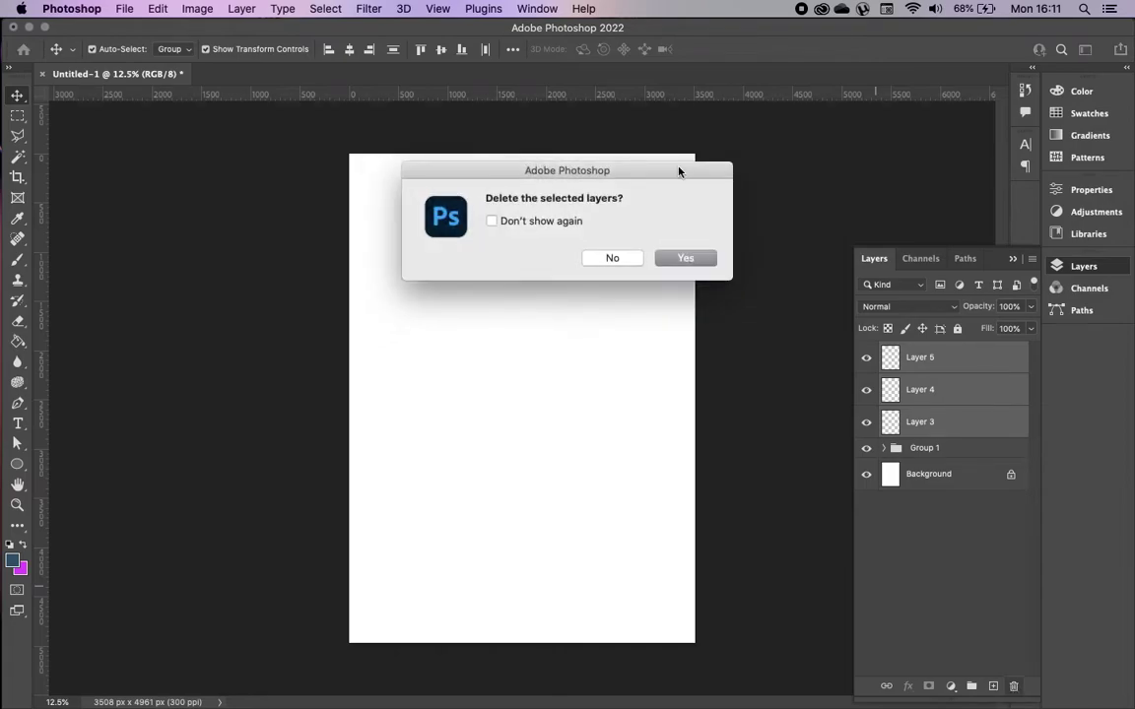
{"action": "left_click", "coordinate": [686, 258]}
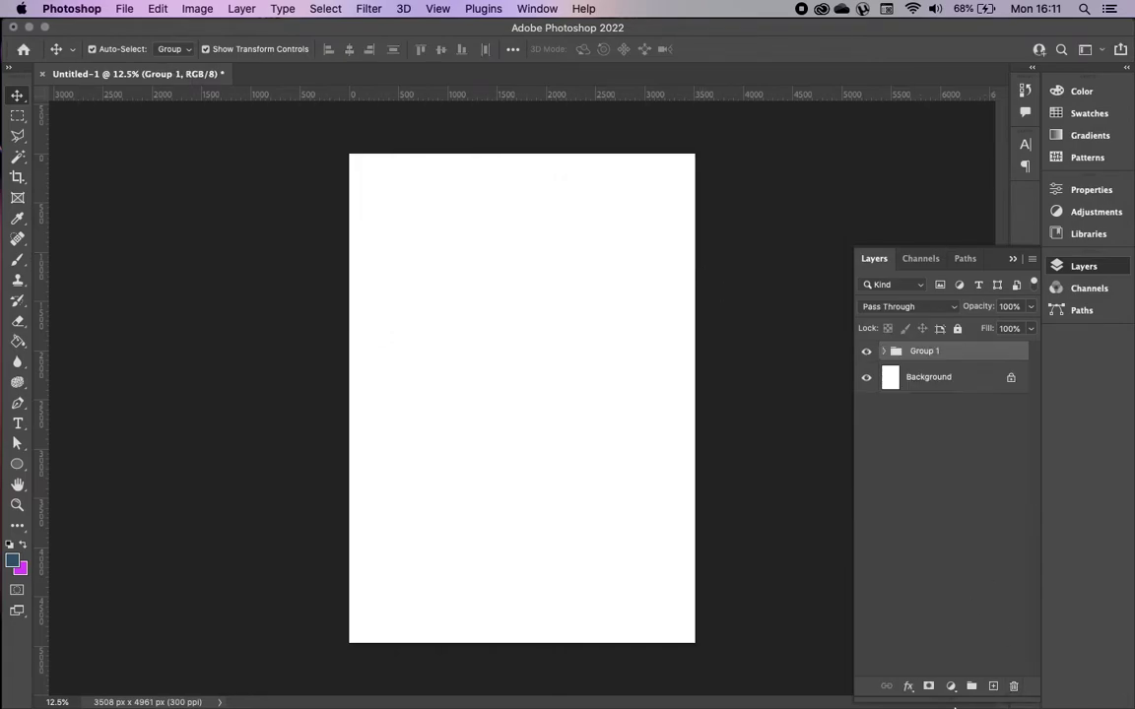
Add a large paragraph text box with placeholder text across the middle of the page using the Type tool
{"action": "left_click", "coordinate": [74, 319]}
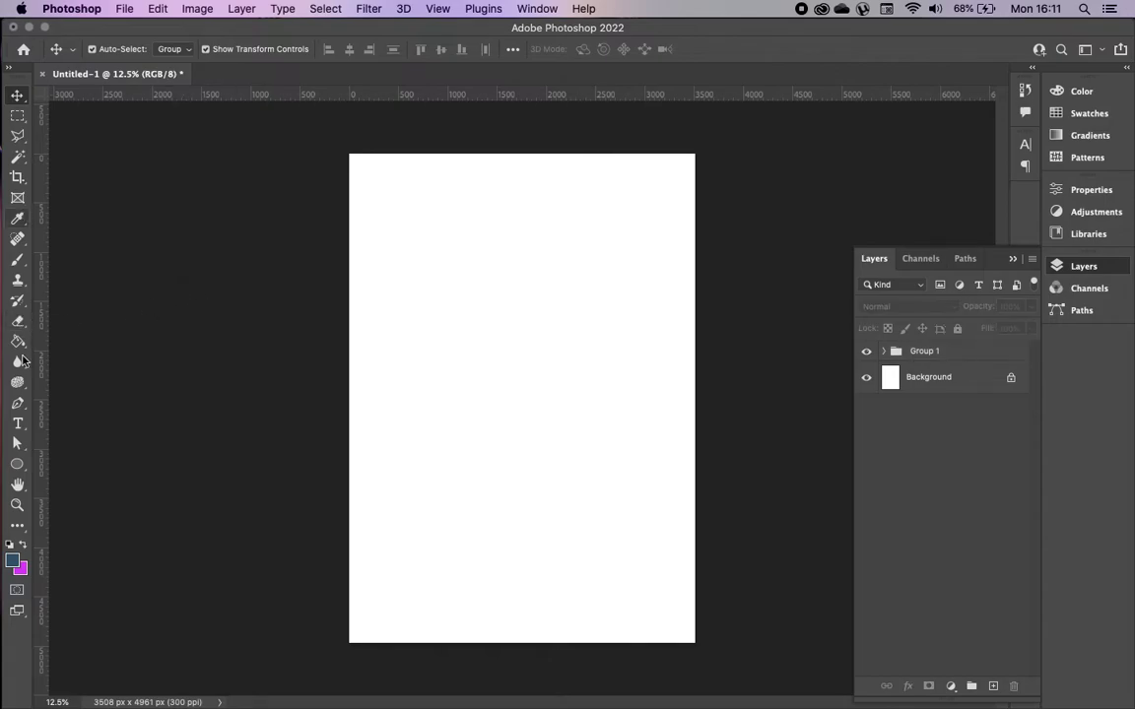
{"action": "left_click", "coordinate": [18, 423]}
{"action": "left_click_drag", "start_coordinate": [468, 288], "coordinate": [664, 511]}
{"action": "left_click", "coordinate": [17, 95]}
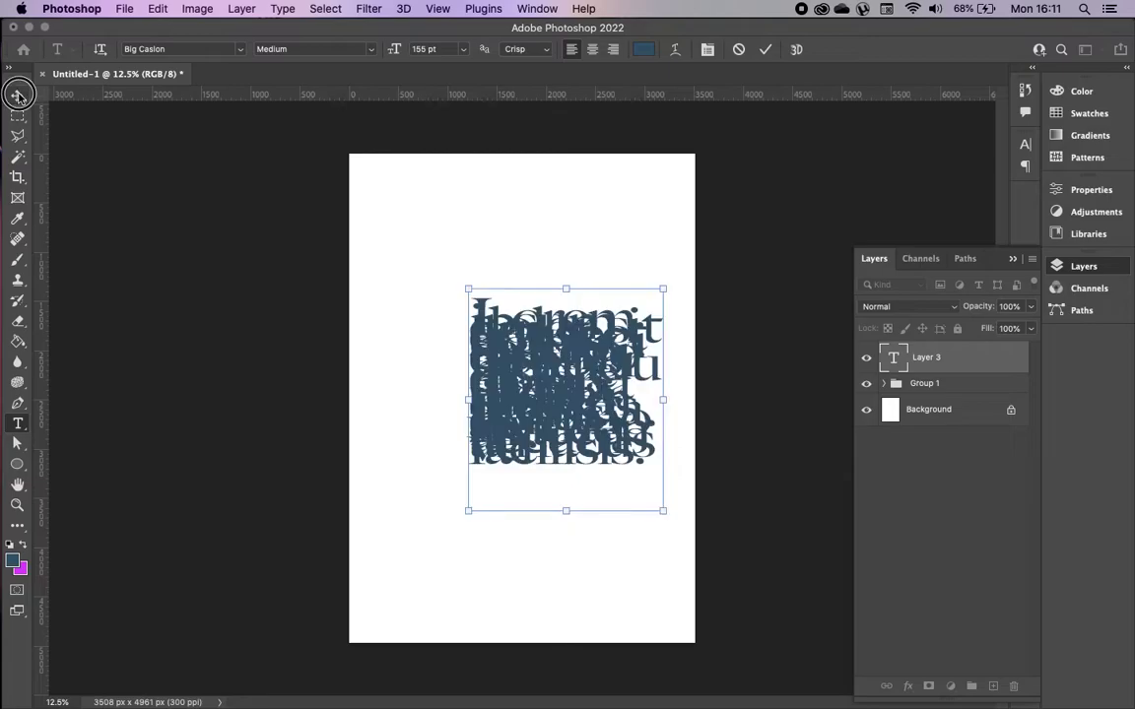
Try the text layer's opacity slider, return it to 100%, and move the text block toward the page's upper left
{"action": "left_click", "coordinate": [1030, 307]}
{"action": "left_click_drag", "start_coordinate": [1006, 330], "coordinate": [1030, 328]}
{"action": "left_click_drag", "start_coordinate": [602, 413], "coordinate": [534, 320]}
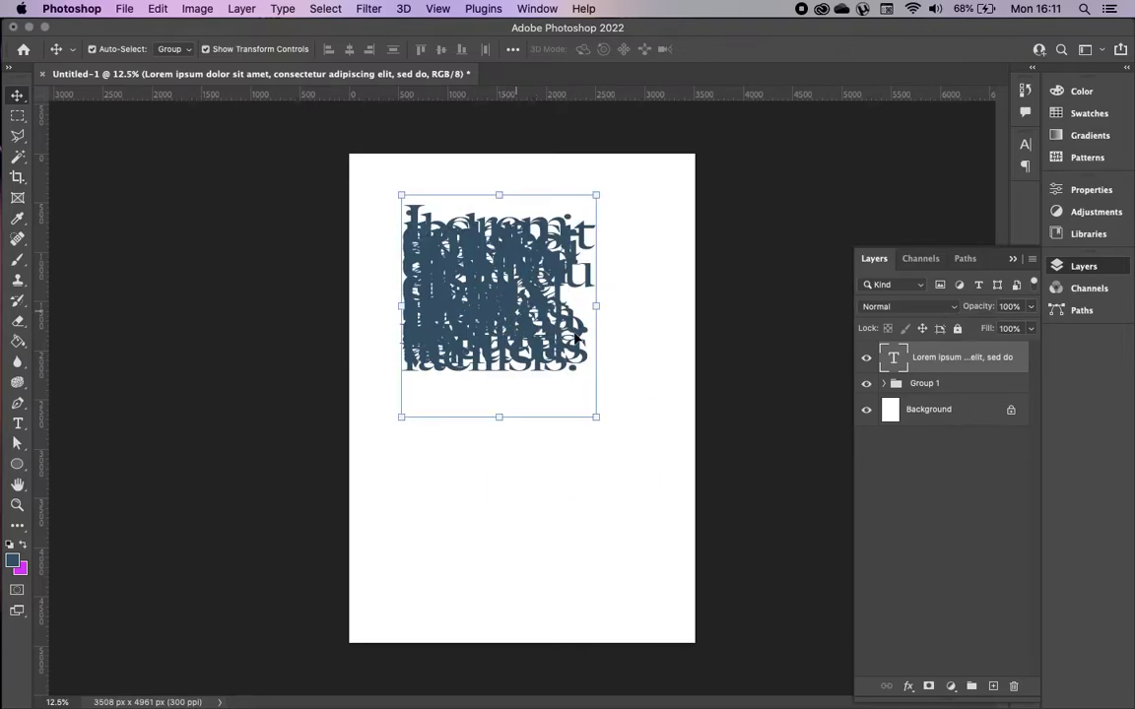
Add an empty layer directly below the text layer and set the foreground color to a bright blue
{"action": "key", "text": "alt+shift+super+n"}
{"action": "left_click_drag", "start_coordinate": [965, 366], "coordinate": [960, 398]}
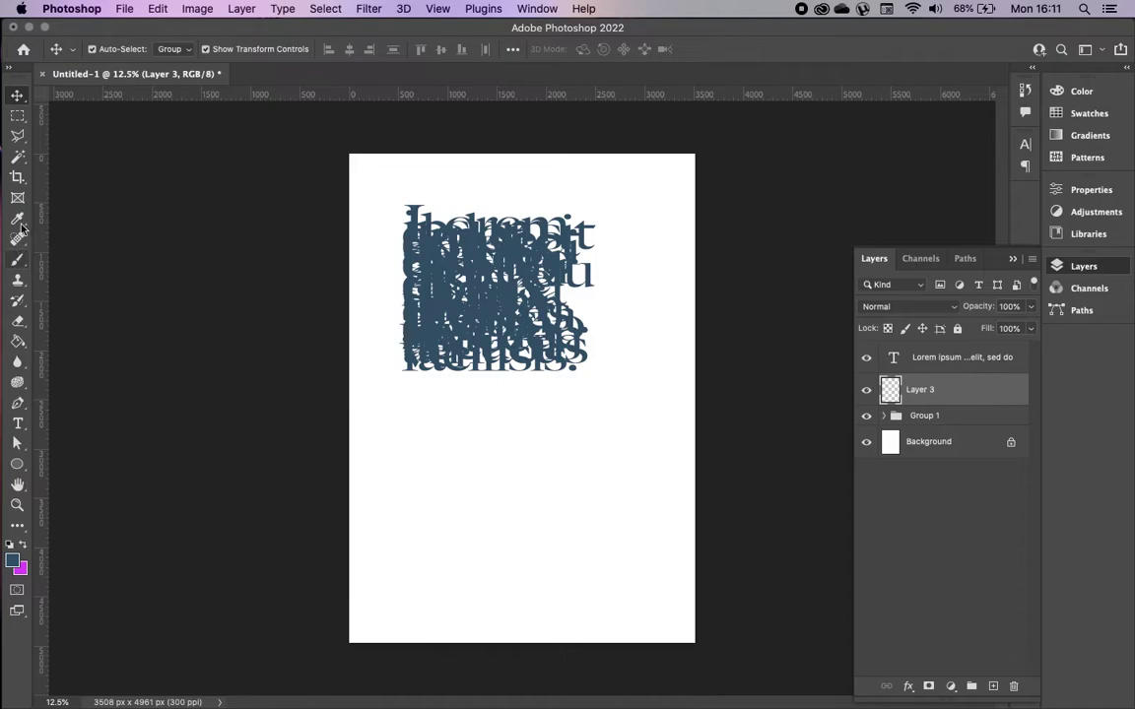
{"action": "left_click", "coordinate": [1076, 91]}
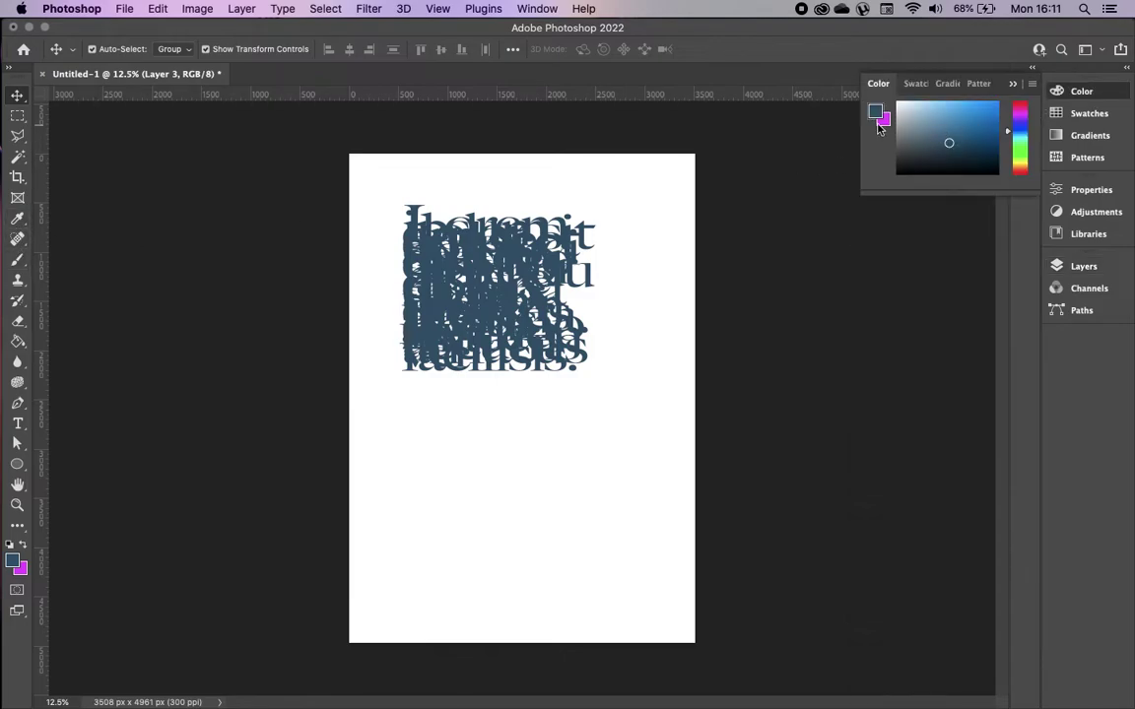
{"action": "left_click_drag", "start_coordinate": [1019, 136], "coordinate": [994, 112]}
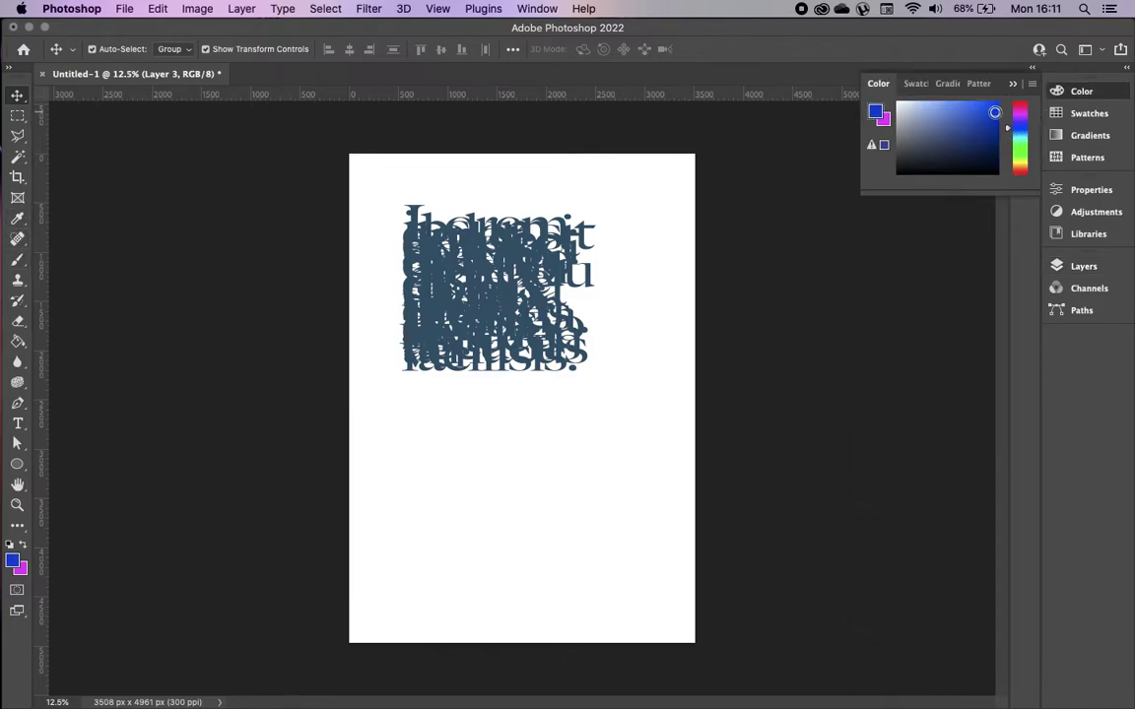
Try to draw a new text box over the existing paragraph with the Type tool
{"action": "left_click", "coordinate": [16, 424]}
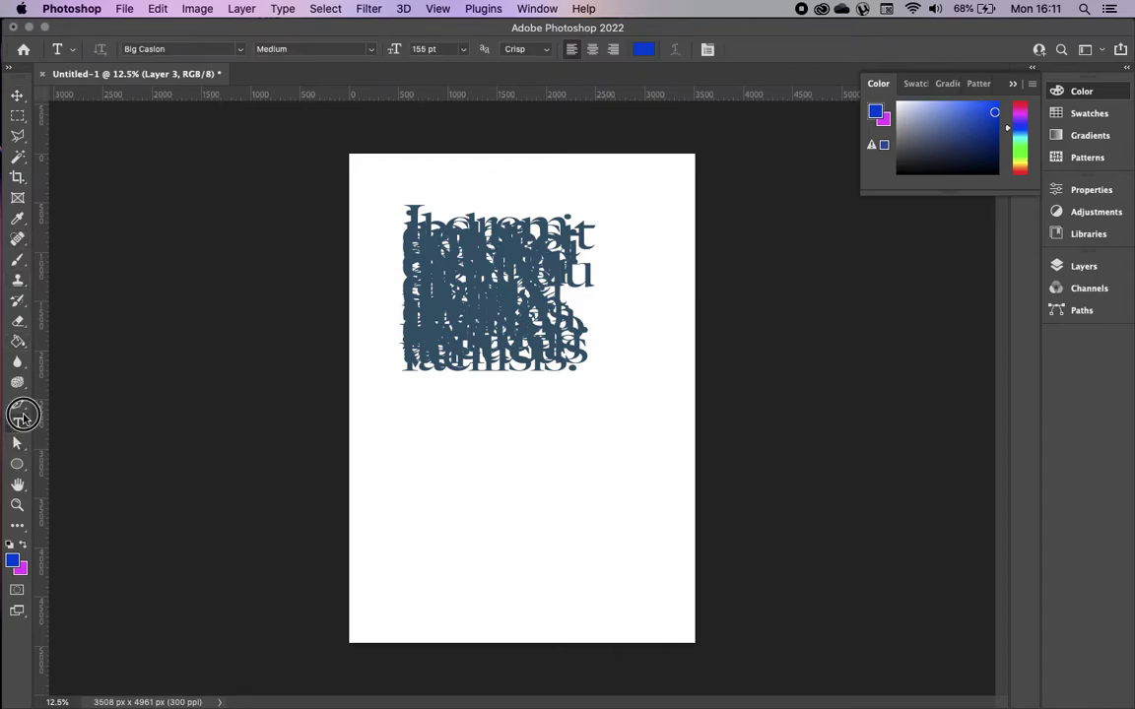
{"action": "left_click_drag", "start_coordinate": [442, 280], "coordinate": [624, 409]}
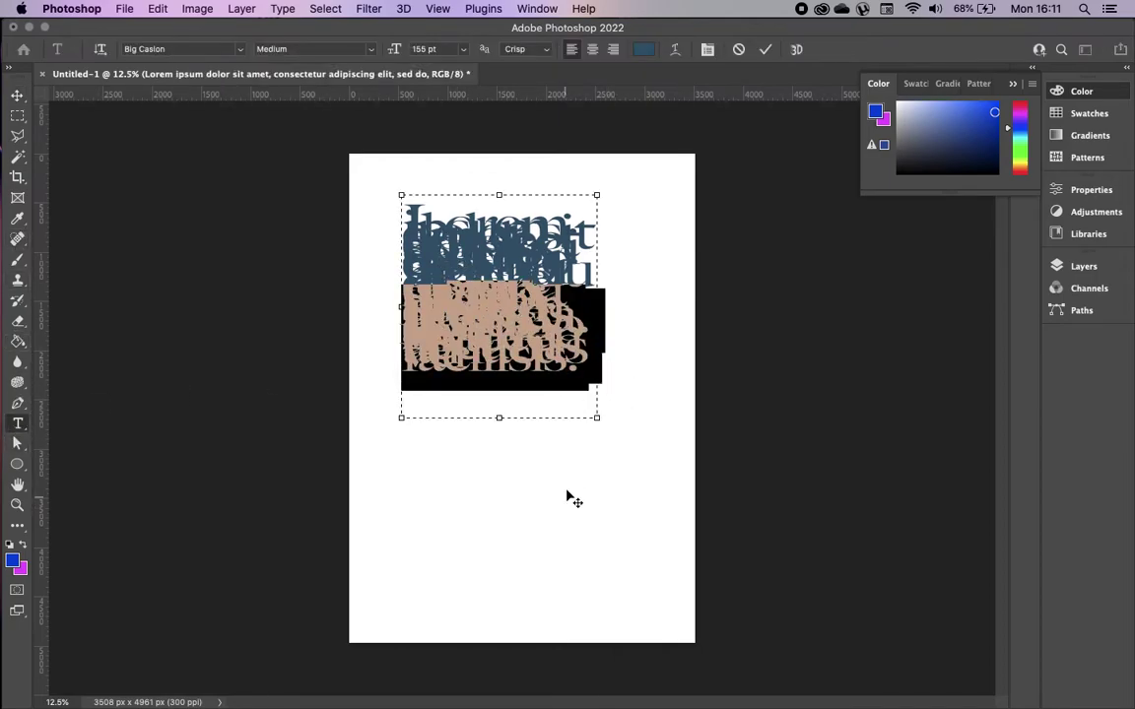
{"action": "left_click", "coordinate": [763, 50]}
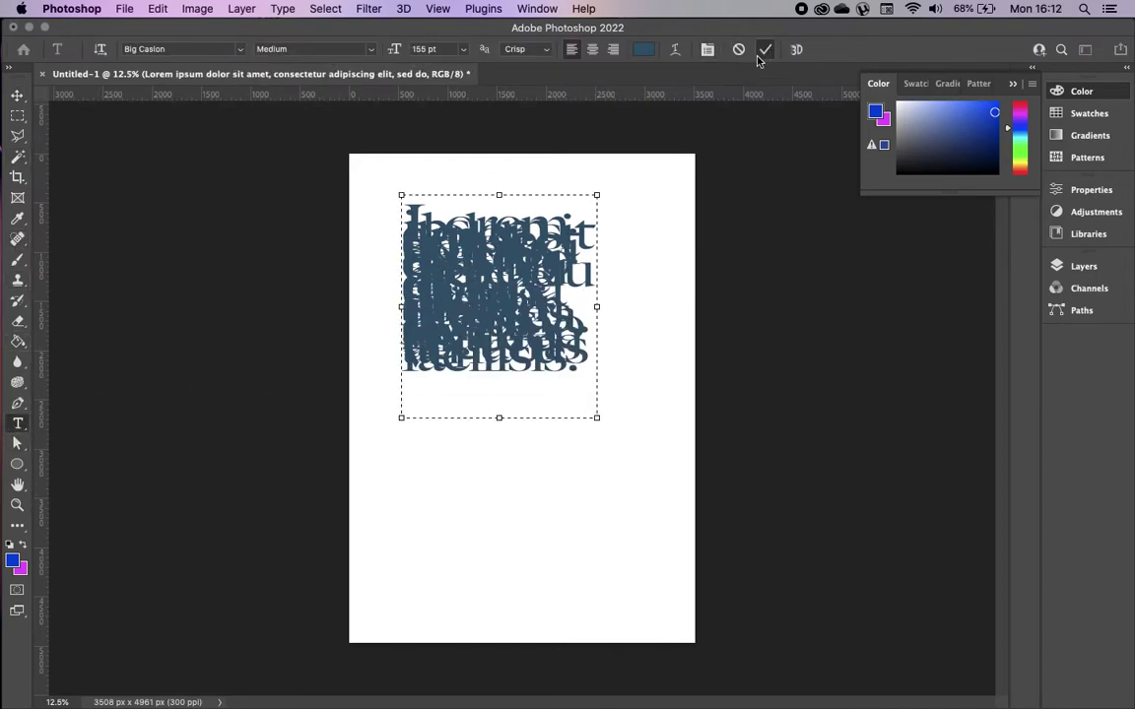
Add a single-line Lorem Ipsum text below the paragraph and move it up to overlap the paragraph's lower edge
{"action": "left_click", "coordinate": [548, 492]}
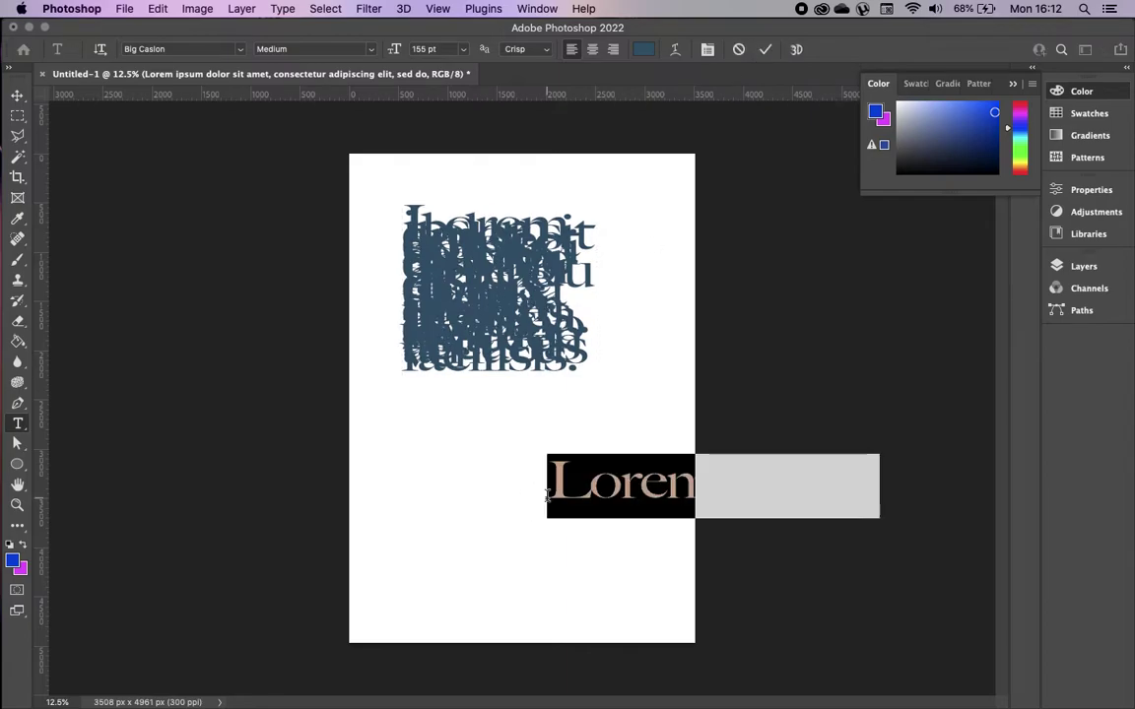
{"action": "left_click", "coordinate": [17, 89]}
{"action": "left_click_drag", "start_coordinate": [564, 496], "coordinate": [455, 379]}
Move the Lorem Ipsum layer below the paragraph text layer in the layer order
{"action": "left_click", "coordinate": [535, 284]}
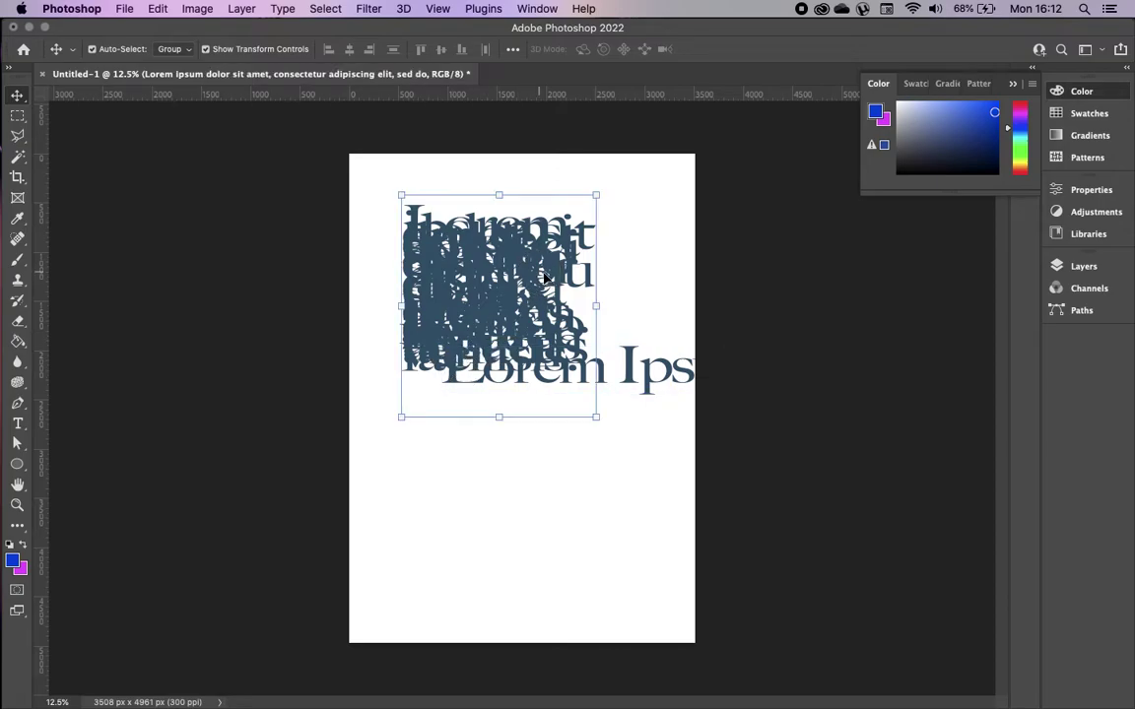
{"action": "left_click", "coordinate": [1062, 267]}
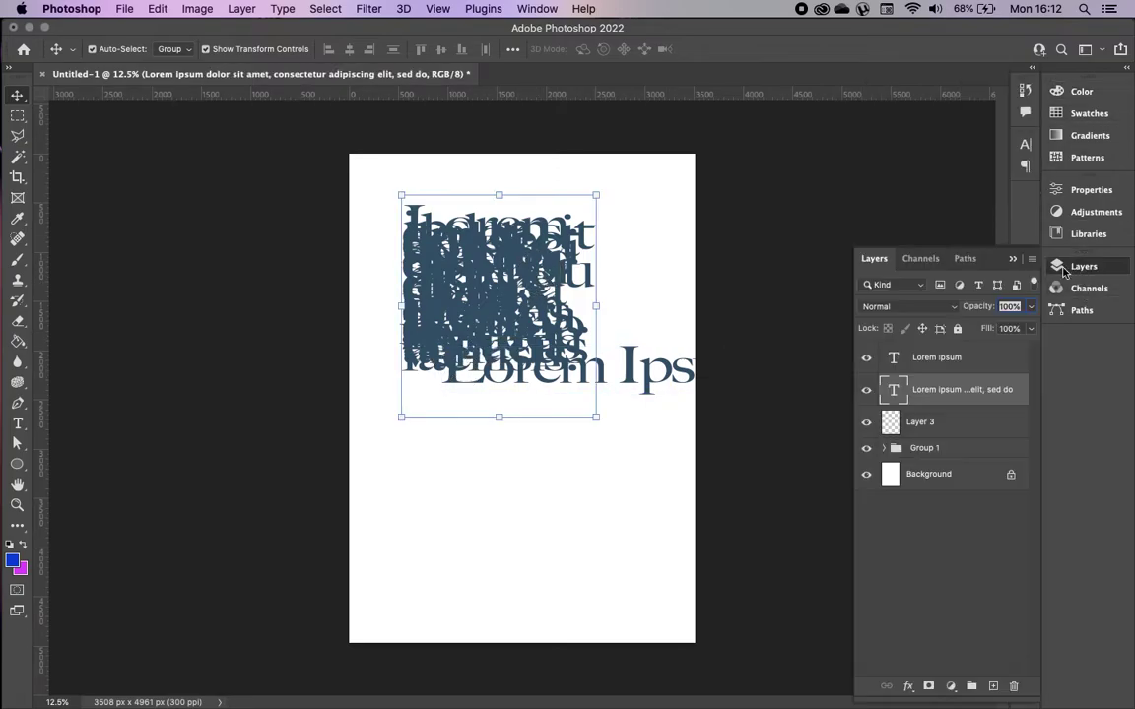
{"action": "left_click", "coordinate": [960, 361]}
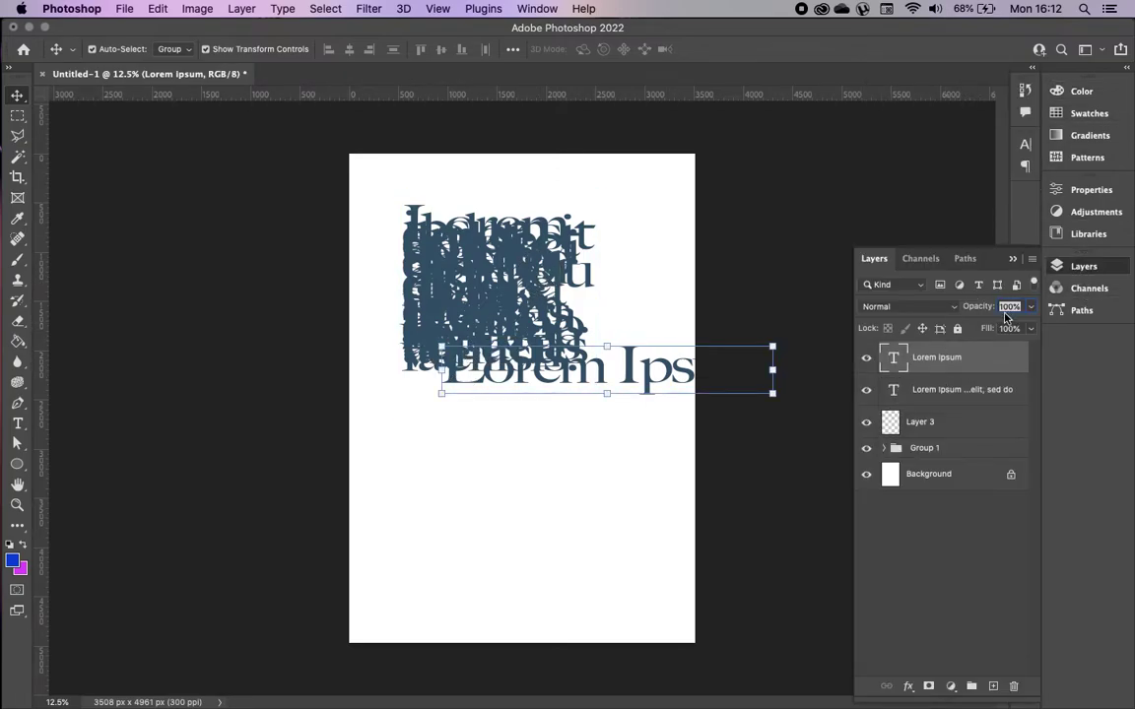
{"action": "left_click_drag", "start_coordinate": [955, 357], "coordinate": [951, 394]}
Lower the paragraph text layer's opacity to make it semi-transparent and move the Lorem Ipsum line behind its middle
{"action": "left_click", "coordinate": [948, 364]}
{"action": "left_click", "coordinate": [1029, 309]}
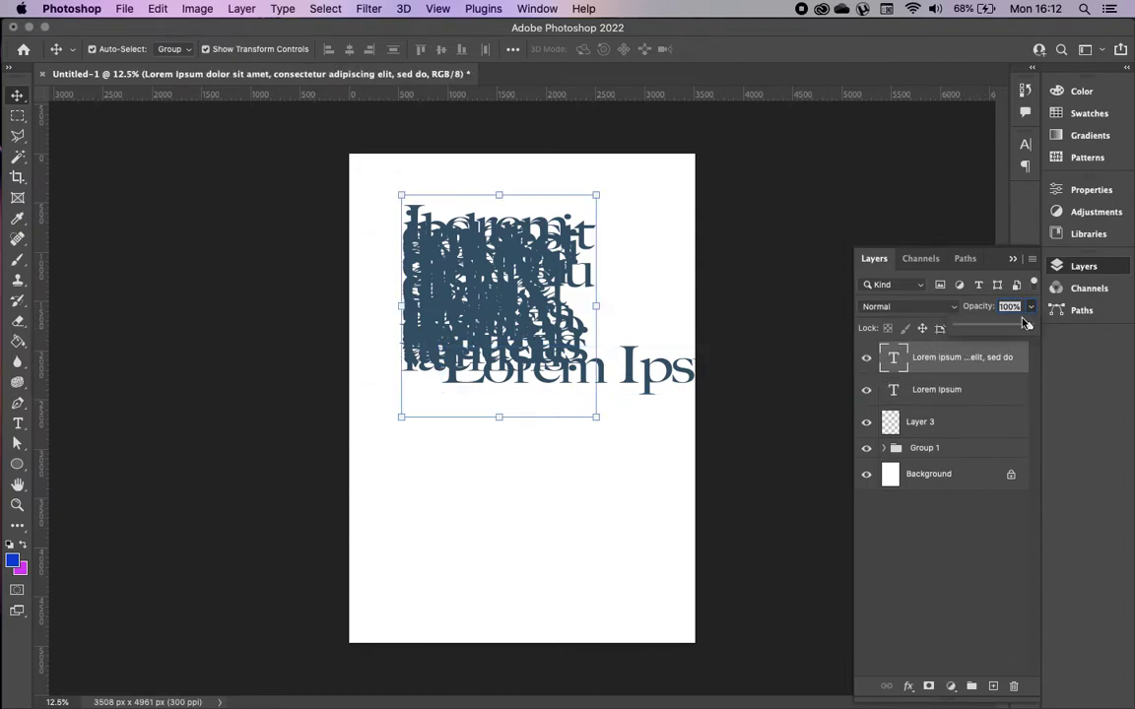
{"action": "left_click_drag", "start_coordinate": [997, 328], "coordinate": [965, 328]}
{"action": "left_click_drag", "start_coordinate": [661, 380], "coordinate": [595, 332]}
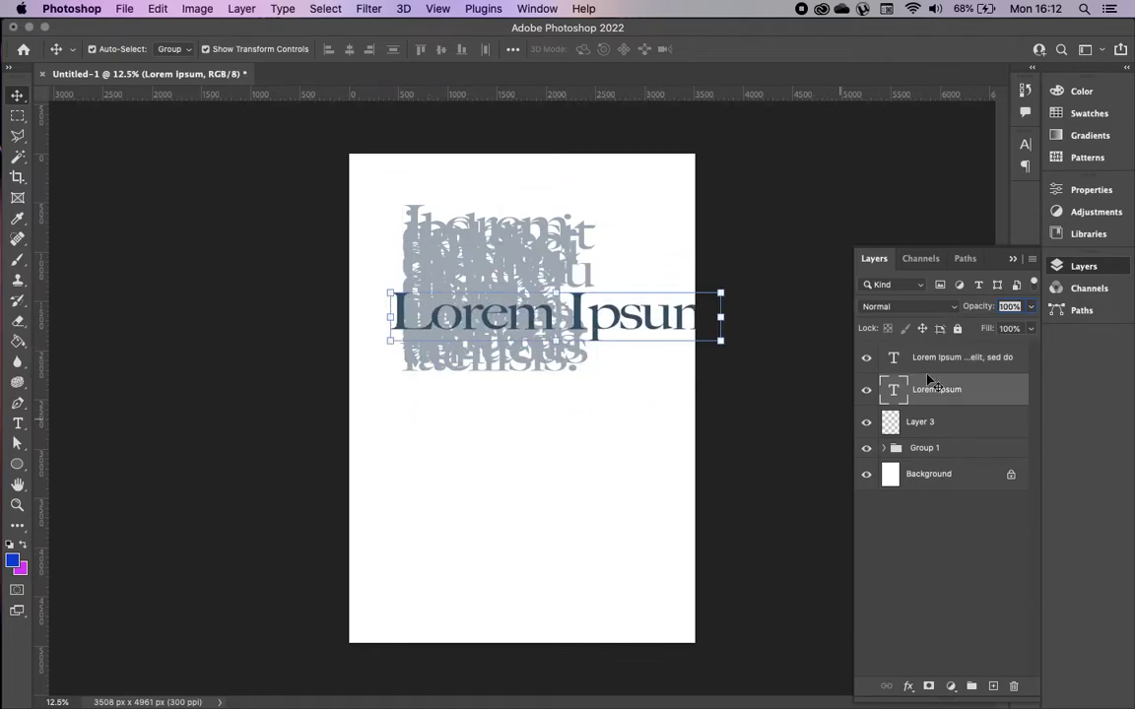
Select the empty layer beneath the two text layers
{"action": "left_click", "coordinate": [918, 420]}
{"action": "left_click", "coordinate": [943, 357]}
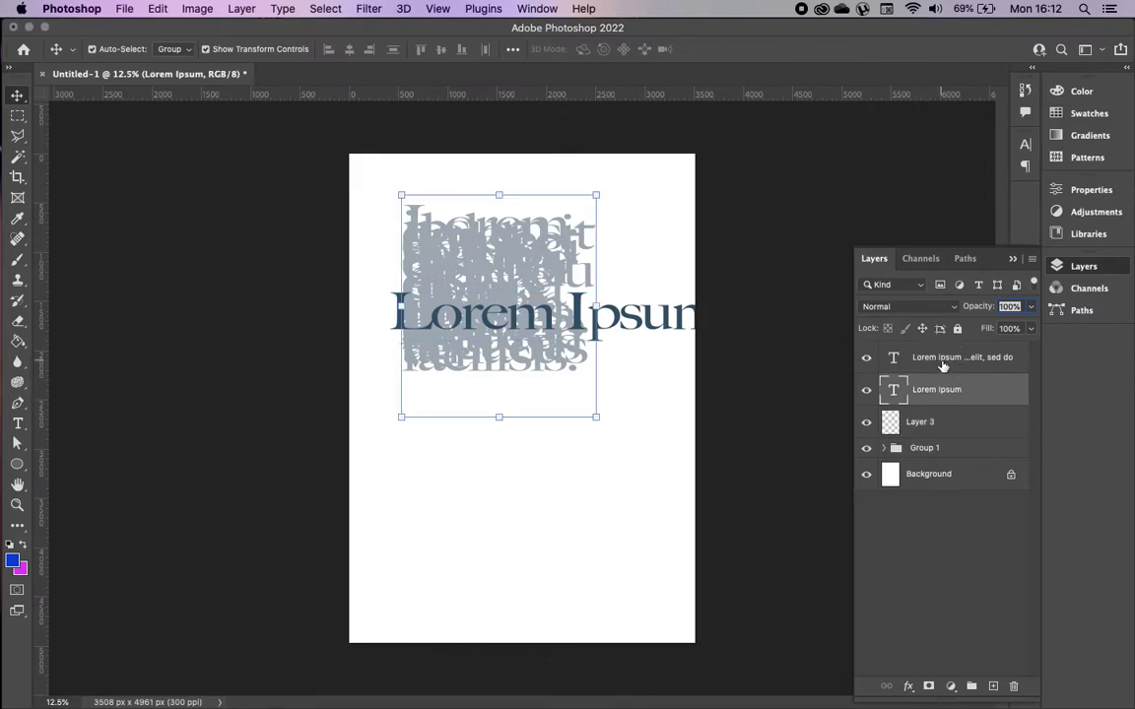
{"action": "left_click", "coordinate": [924, 389]}
{"action": "left_click", "coordinate": [937, 420]}
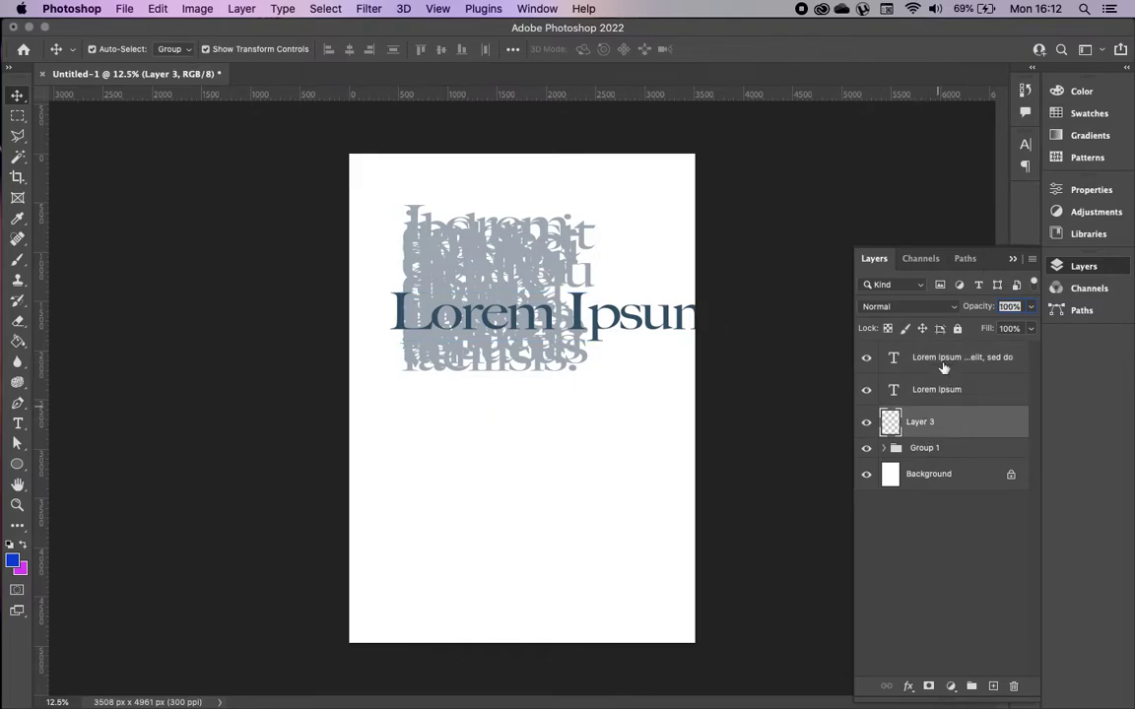
Paint a blue stroke across the Lorem Ipsum line on Layer 3 with a 40 px brush and check it by toggling the layer's visibility
{"action": "left_click", "coordinate": [951, 368]}
{"action": "left_click", "coordinate": [937, 399]}
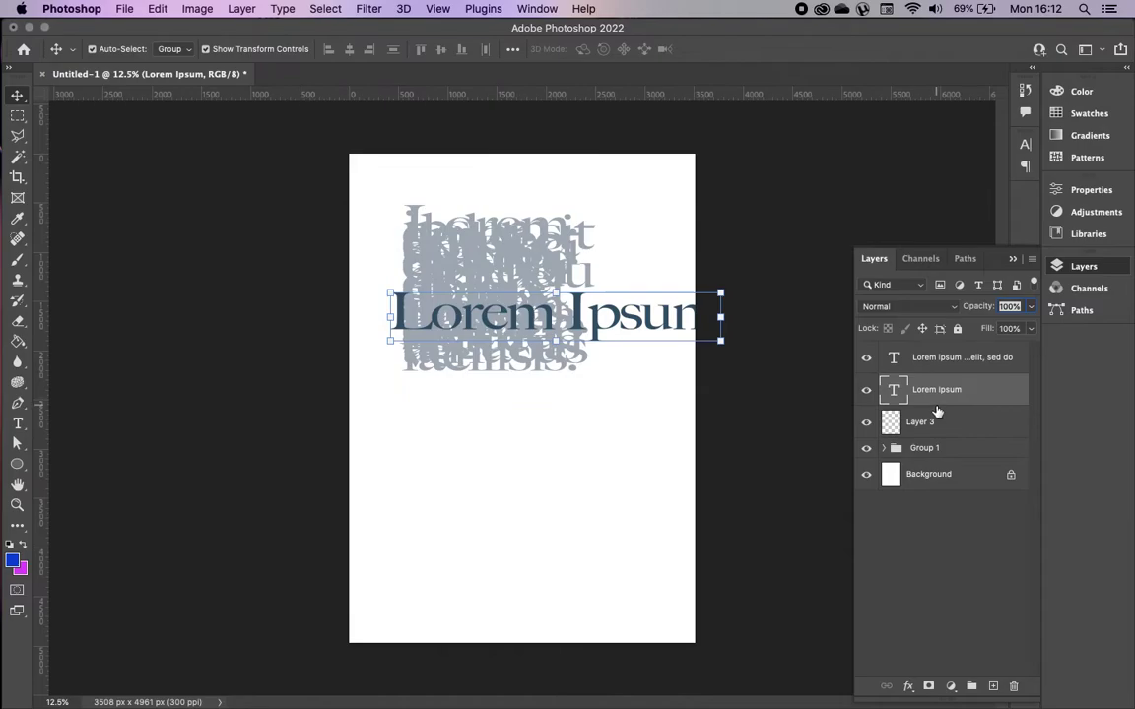
{"action": "left_click", "coordinate": [939, 421]}
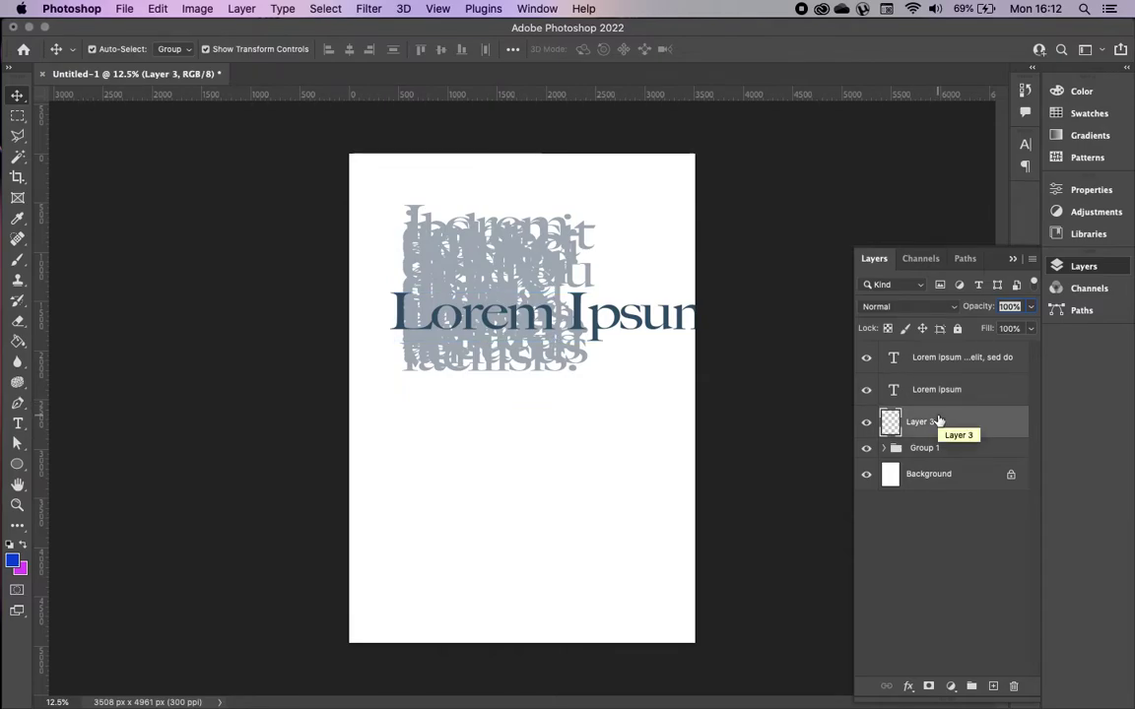
{"action": "left_click", "coordinate": [16, 259]}
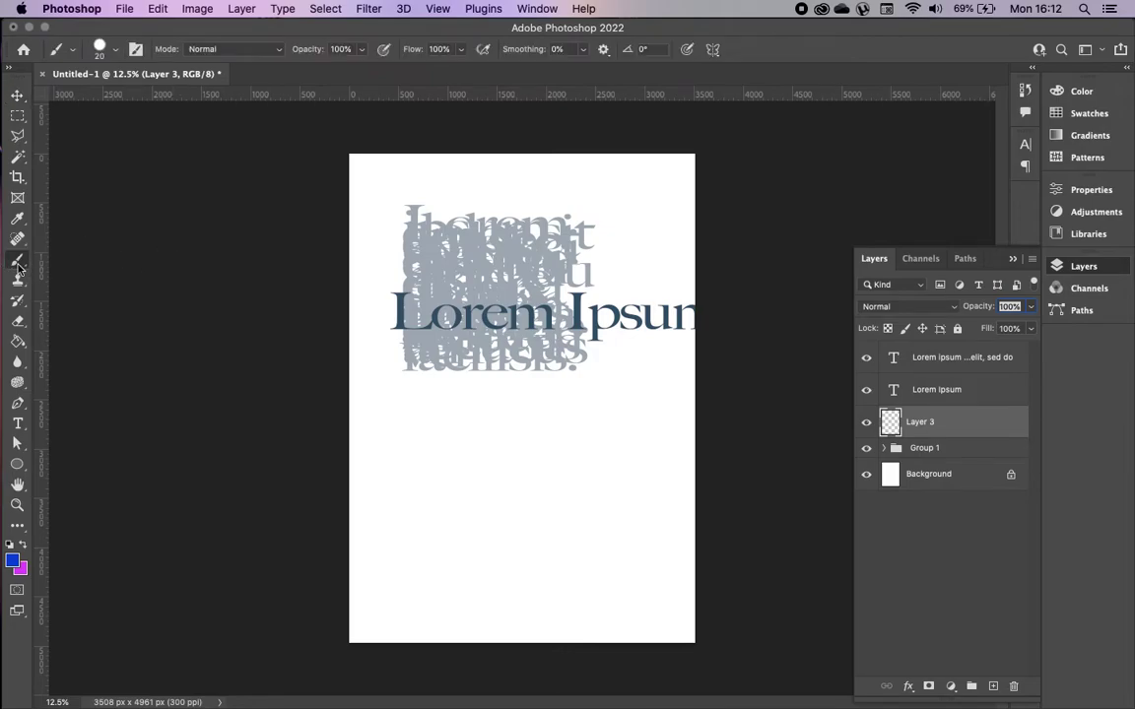
{"action": "left_click", "coordinate": [117, 51]}
{"action": "left_click", "coordinate": [118, 52]}
{"action": "key", "text": "bracketright"}
{"action": "left_click_drag", "start_coordinate": [453, 309], "coordinate": [701, 313]}
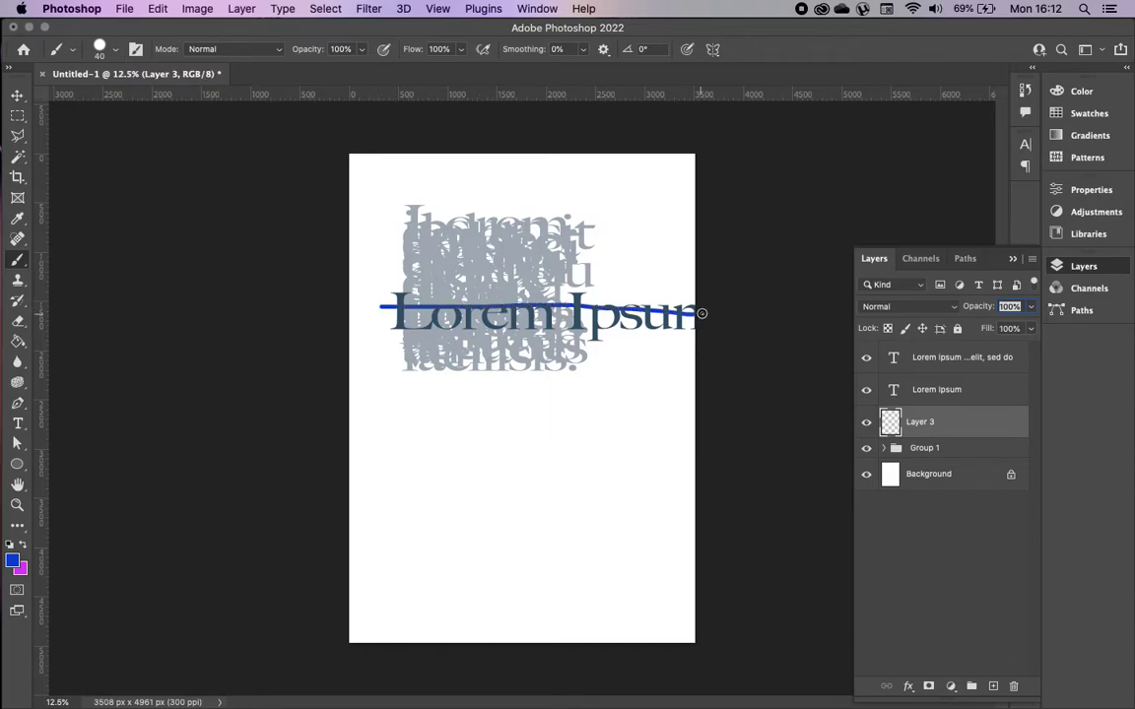
{"action": "left_click", "coordinate": [867, 424]}
{"action": "left_click", "coordinate": [868, 423]}
Move the paragraph text slightly down and set its layer opacity to 55%
{"action": "left_click", "coordinate": [18, 96]}
{"action": "mouse_move", "coordinate": [559, 310]}
{"action": "left_mouse_down"}
{"action": "mouse_move", "coordinate": [557, 283]}
{"action": "mouse_move", "coordinate": [555, 310]}
{"action": "left_mouse_up"}
{"action": "key", "text": "5"}
{"action": "key", "text": "5"}
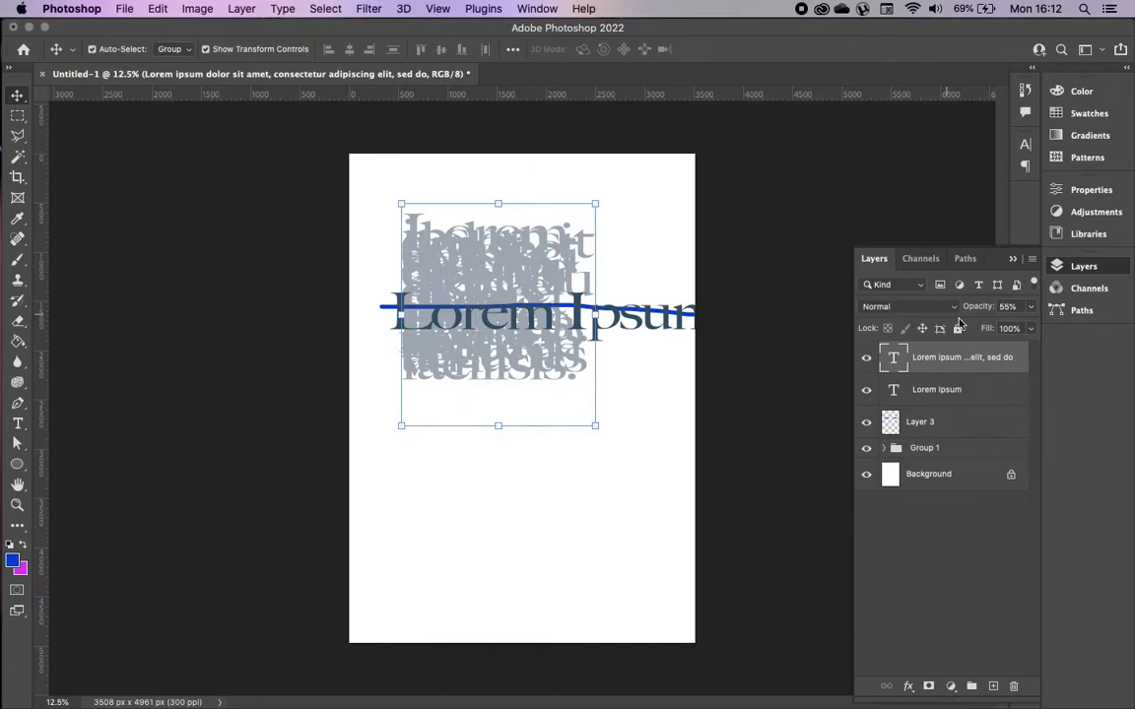
Lock the paragraph text layer and the Lorem Ipsum text layer completely
{"action": "left_click", "coordinate": [957, 328]}
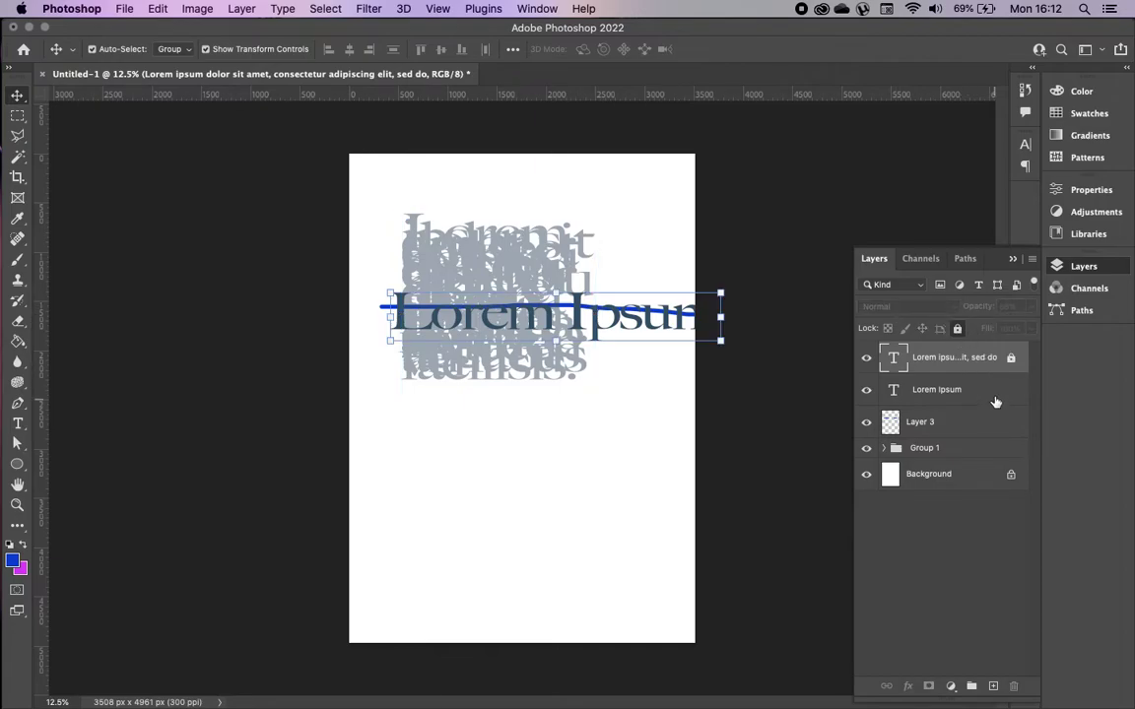
{"action": "left_click", "coordinate": [993, 397]}
{"action": "left_click", "coordinate": [958, 328]}
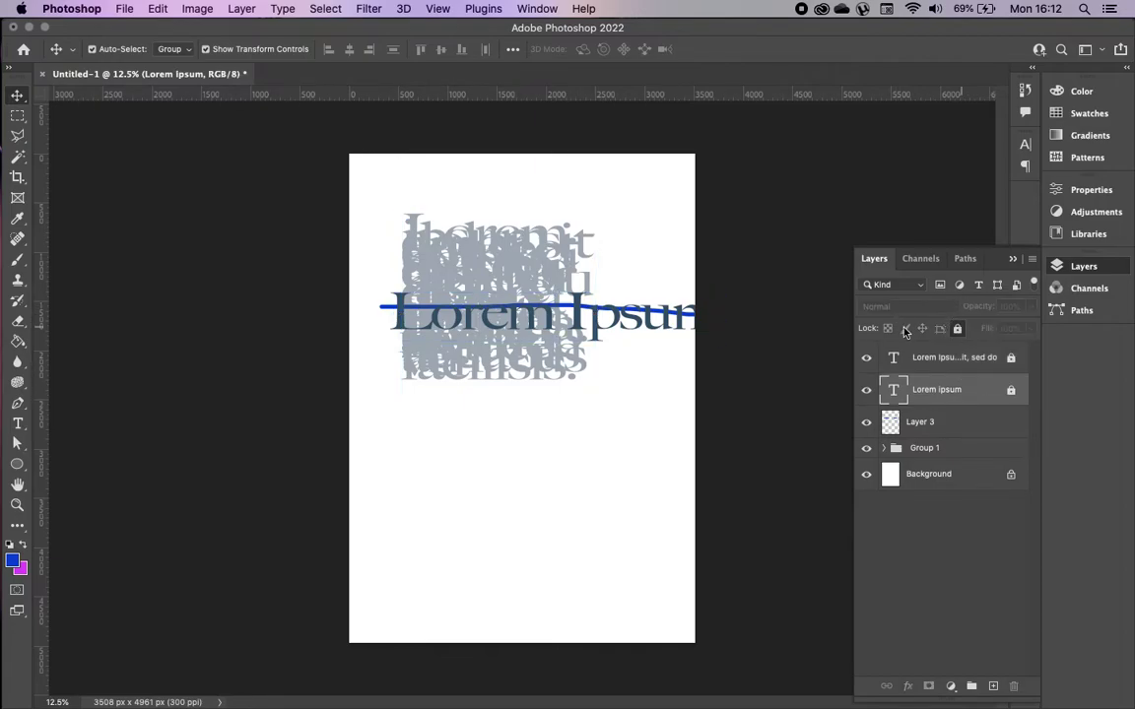
Move the blue stroke slightly down behind the locked texts and delete its layer
{"action": "left_click", "coordinate": [561, 308]}
{"action": "mouse_move", "coordinate": [566, 315]}
{"action": "left_mouse_down"}
{"action": "mouse_move", "coordinate": [540, 287]}
{"action": "mouse_move", "coordinate": [568, 315]}
{"action": "left_mouse_up"}
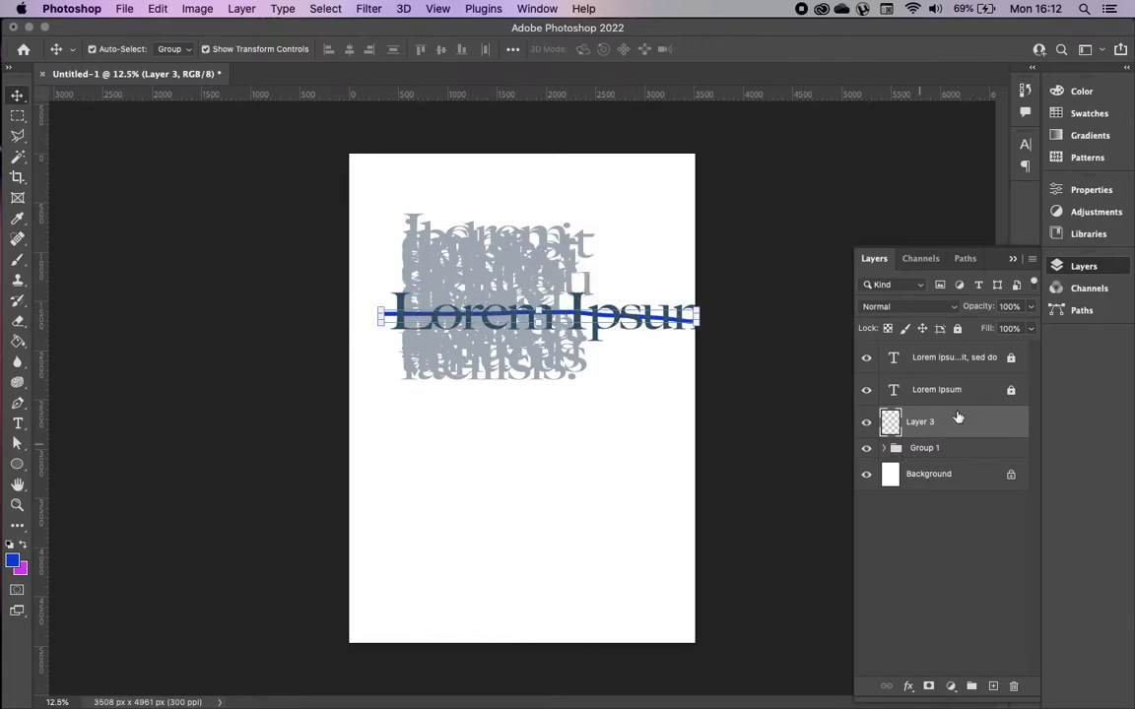
{"action": "key", "text": "Delete"}
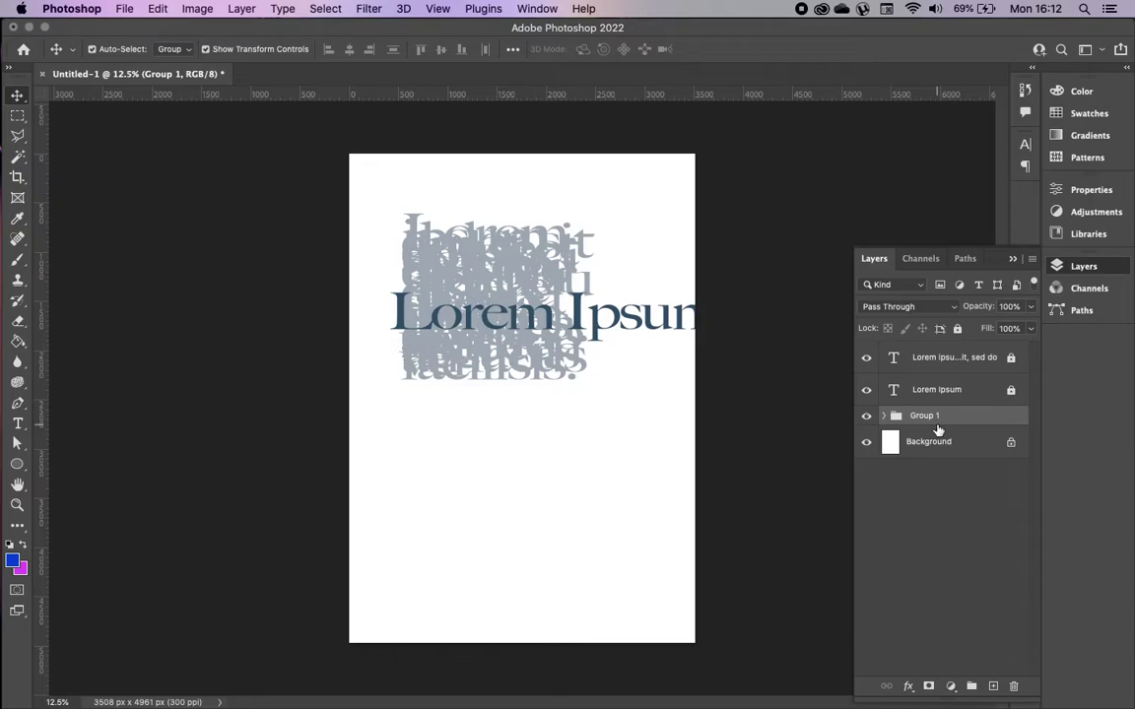
Unlock the Lorem Ipsum layer and try to paint on it with the Brush tool, declining to rasterize the type
{"action": "left_click", "coordinate": [983, 391]}
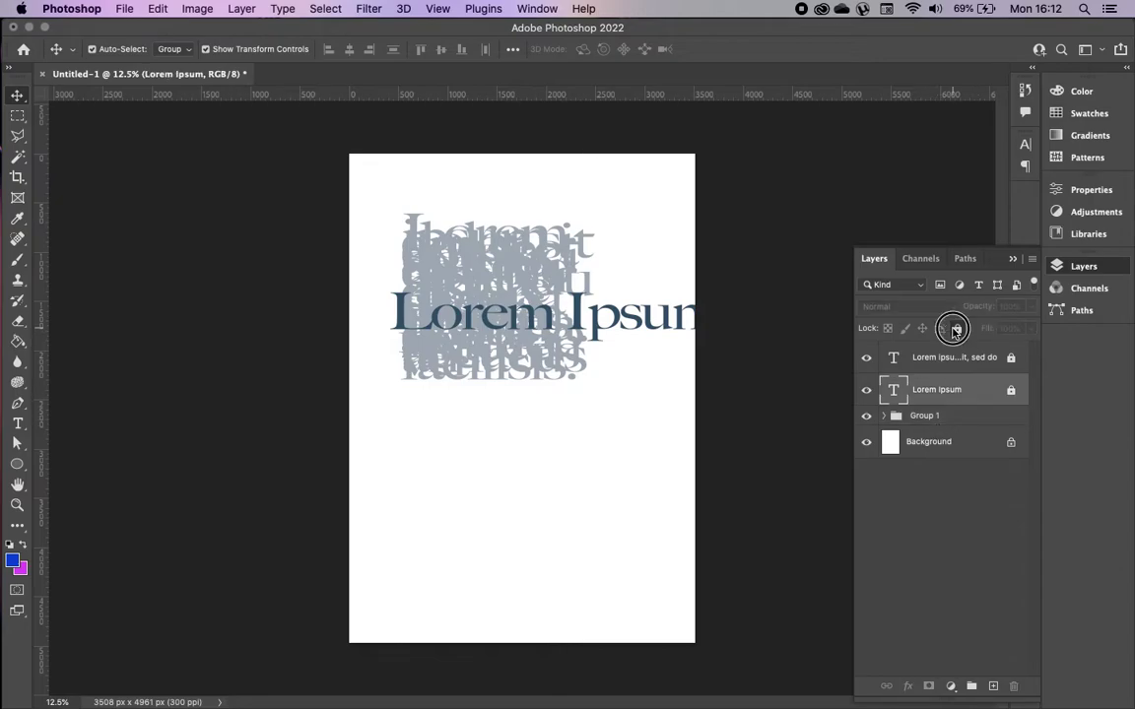
{"action": "left_click", "coordinate": [18, 261]}
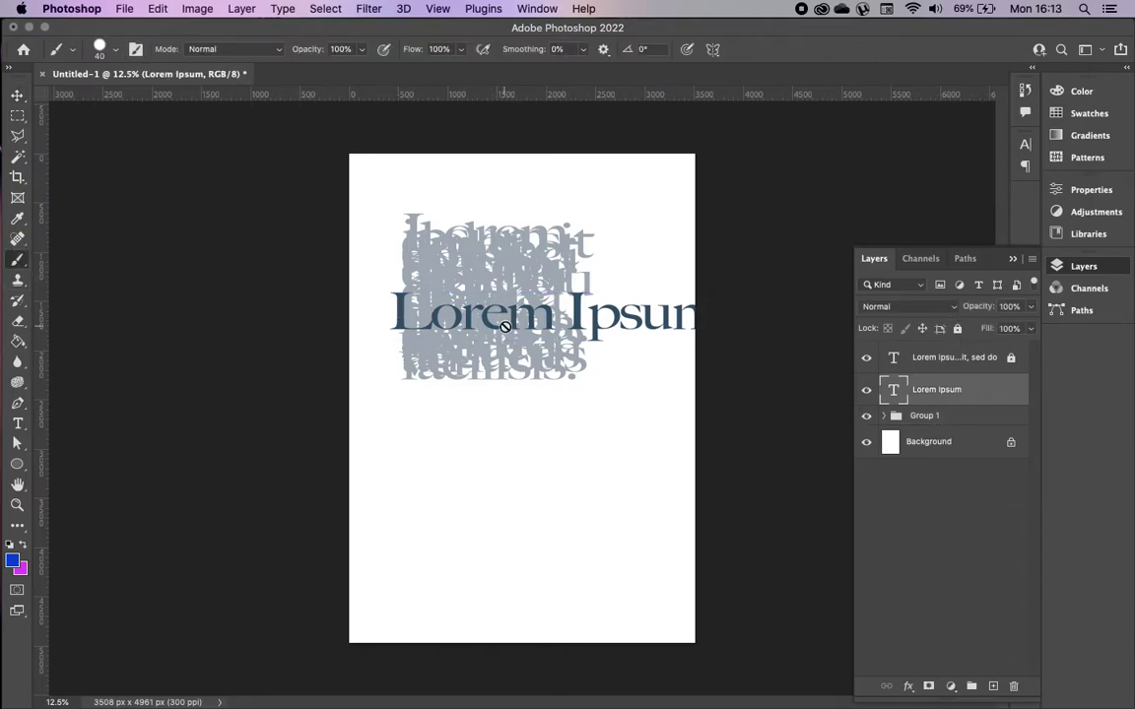
{"action": "left_click", "coordinate": [395, 313]}
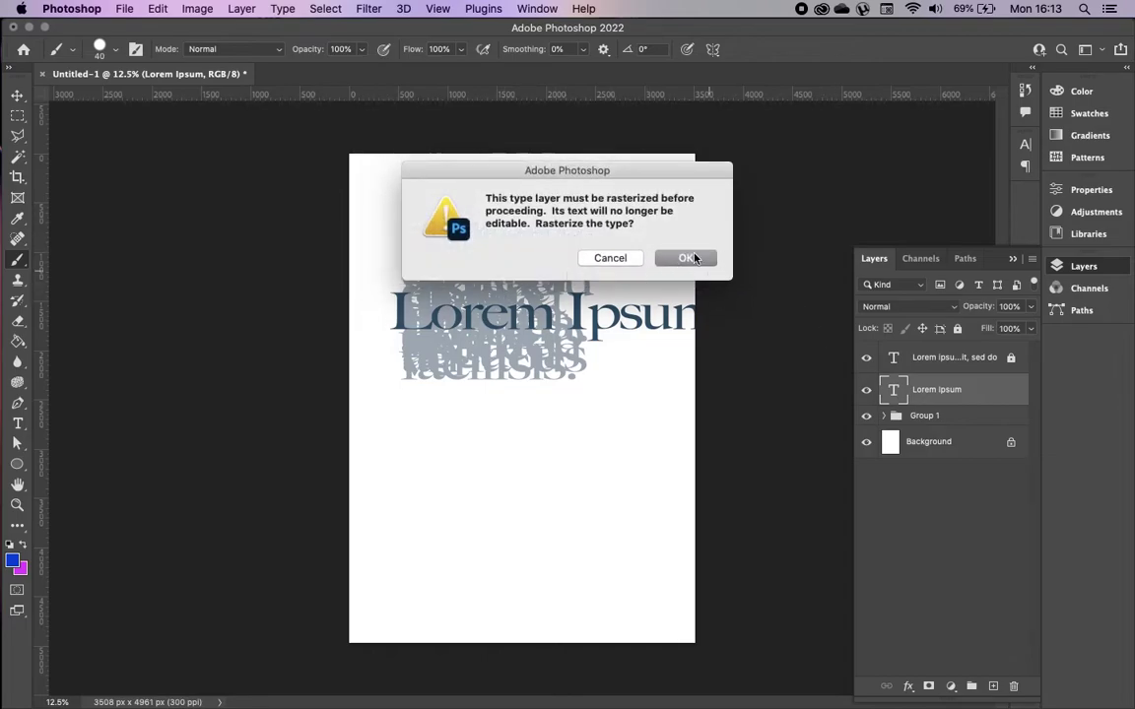
{"action": "left_click", "coordinate": [605, 257]}
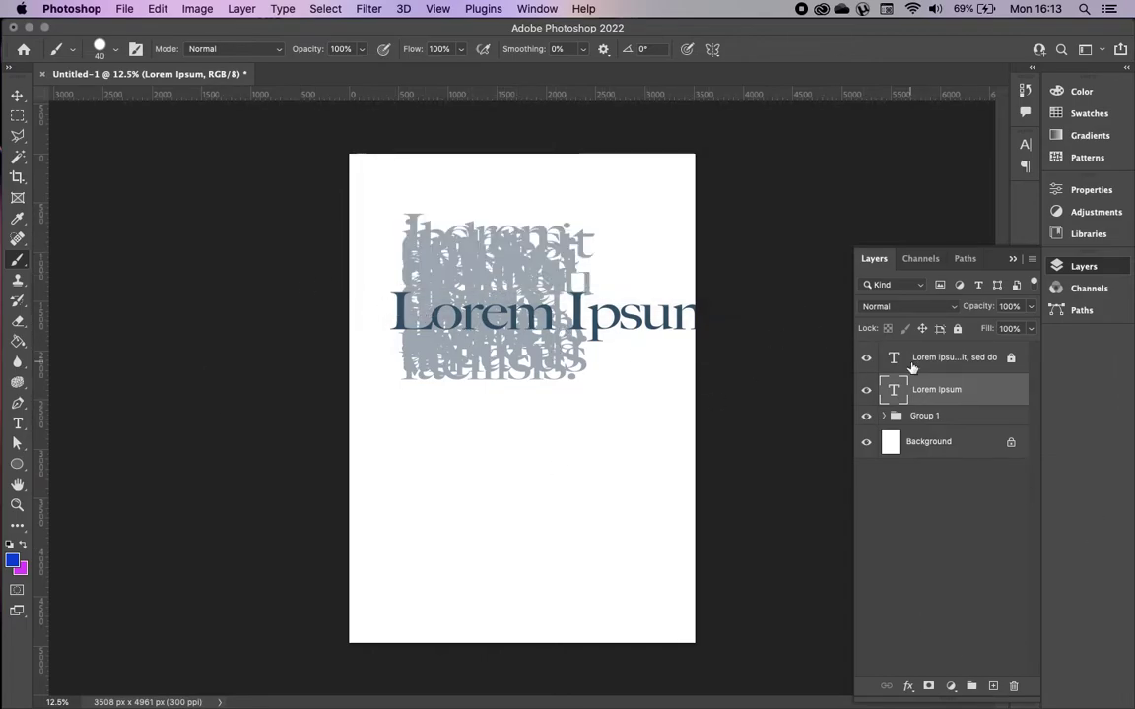
Rasterize the Lorem Ipsum text, paint a blue horizontal stroke across it, and toggle the layer's visibility to check it
{"action": "left_click", "coordinate": [540, 314]}
{"action": "left_click", "coordinate": [688, 256]}
{"action": "left_click_drag", "start_coordinate": [381, 313], "coordinate": [767, 315]}
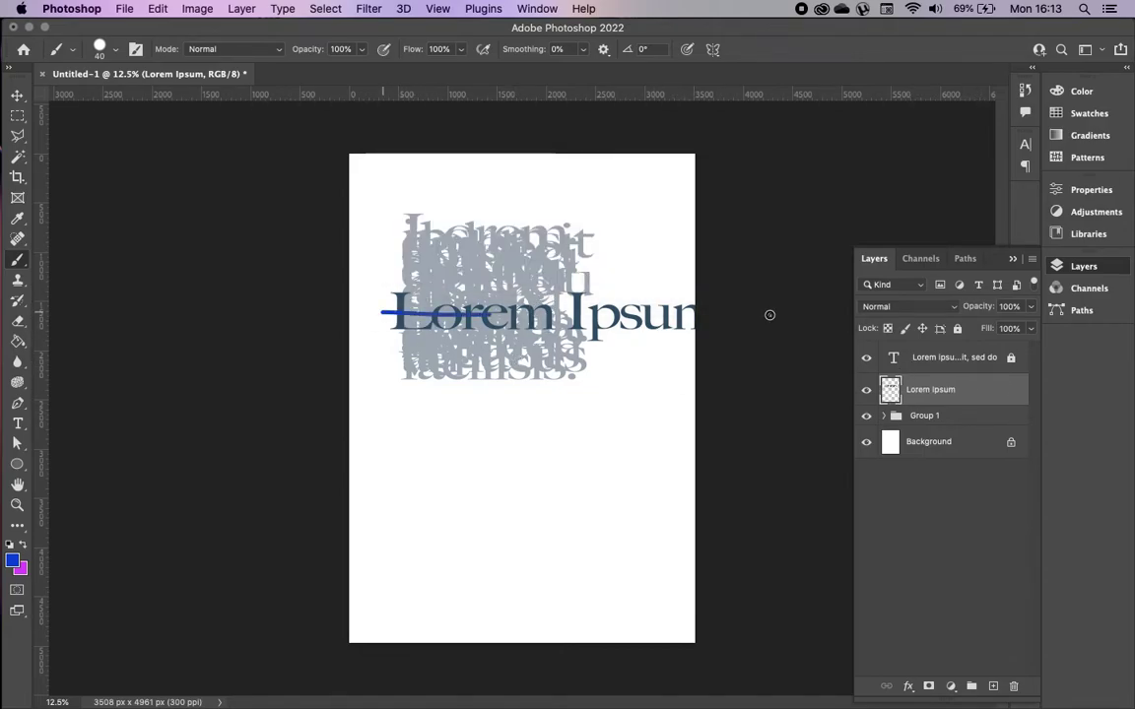
{"action": "left_click", "coordinate": [865, 393]}
{"action": "left_click", "coordinate": [865, 393]}
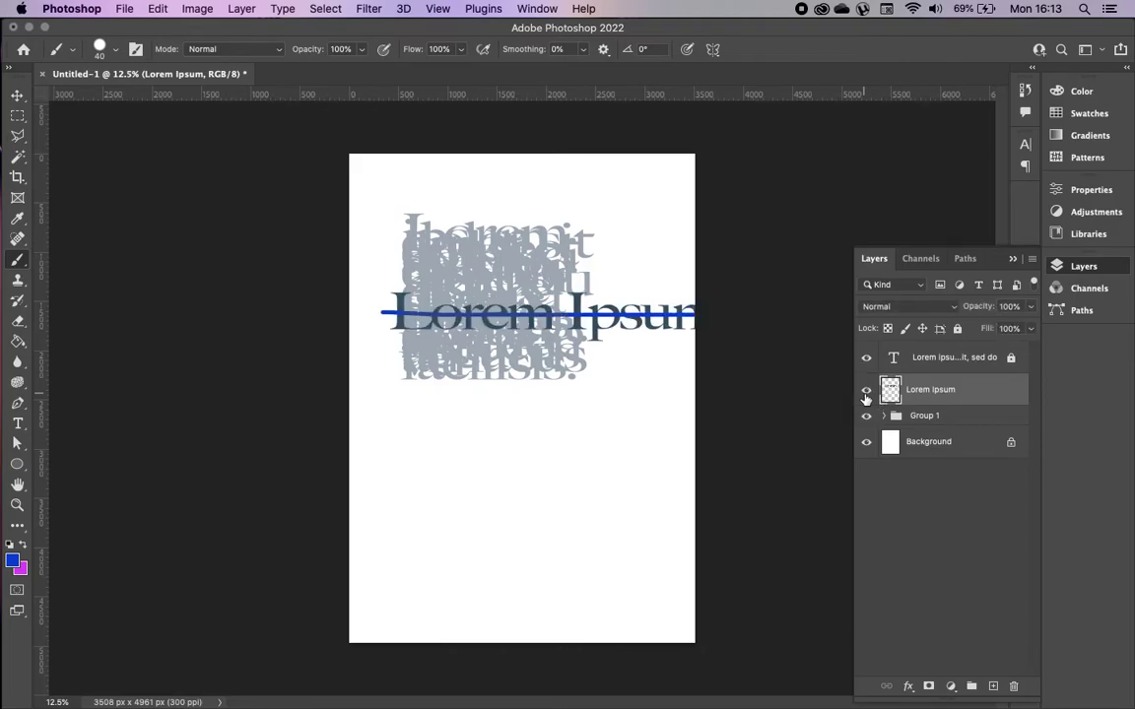
{"action": "left_click", "coordinate": [865, 394]}
Move the rasterized Lorem Ipsum line with its stroke and delete its layer
{"action": "left_click", "coordinate": [17, 96]}
{"action": "left_click_drag", "start_coordinate": [504, 344], "coordinate": [512, 229]}
{"action": "key", "text": "Delete"}
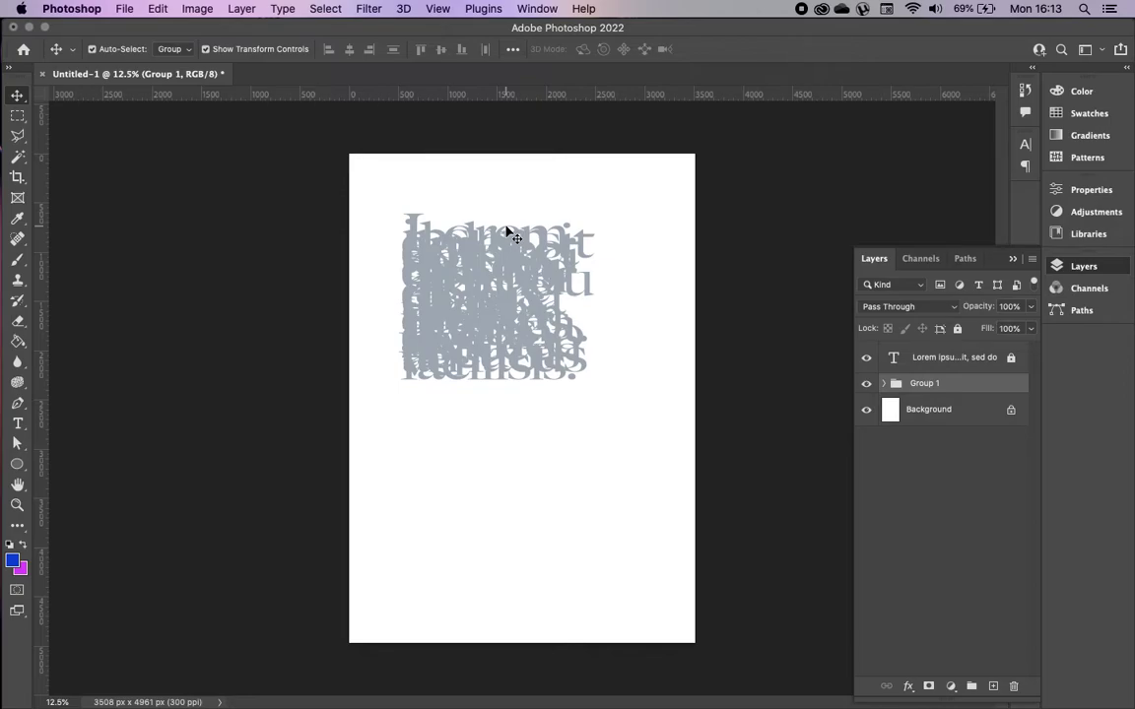
Delete Group 1 together with its contents
{"action": "left_click", "coordinate": [513, 264]}
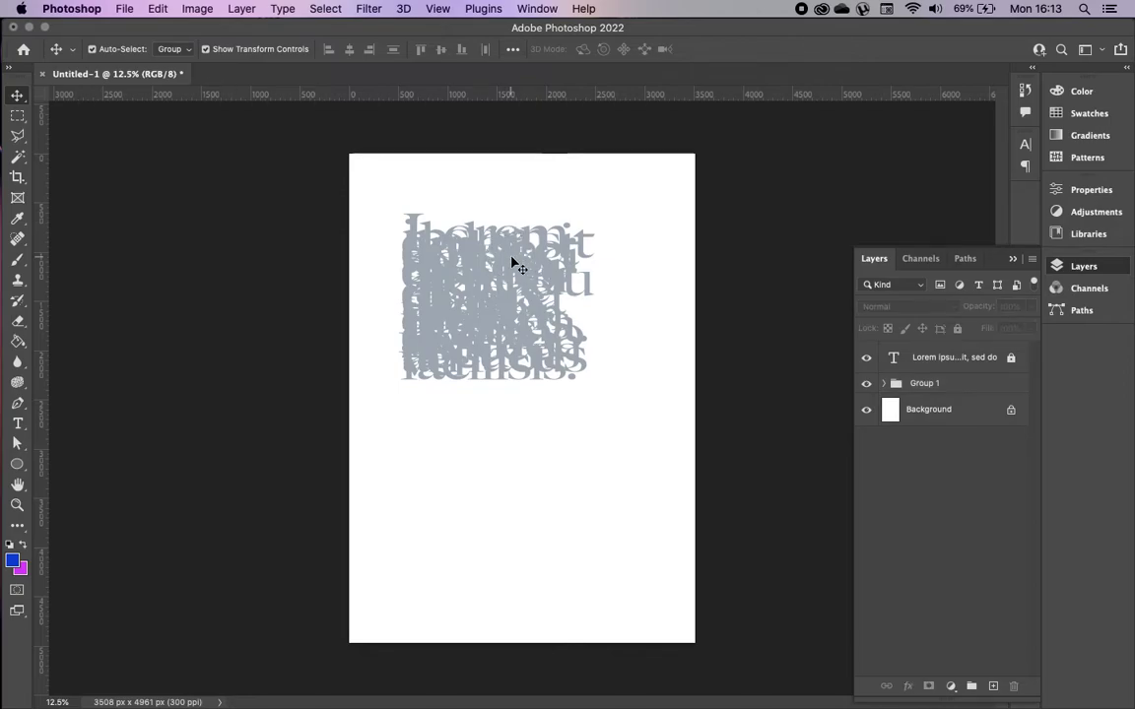
{"action": "left_click", "coordinate": [957, 387]}
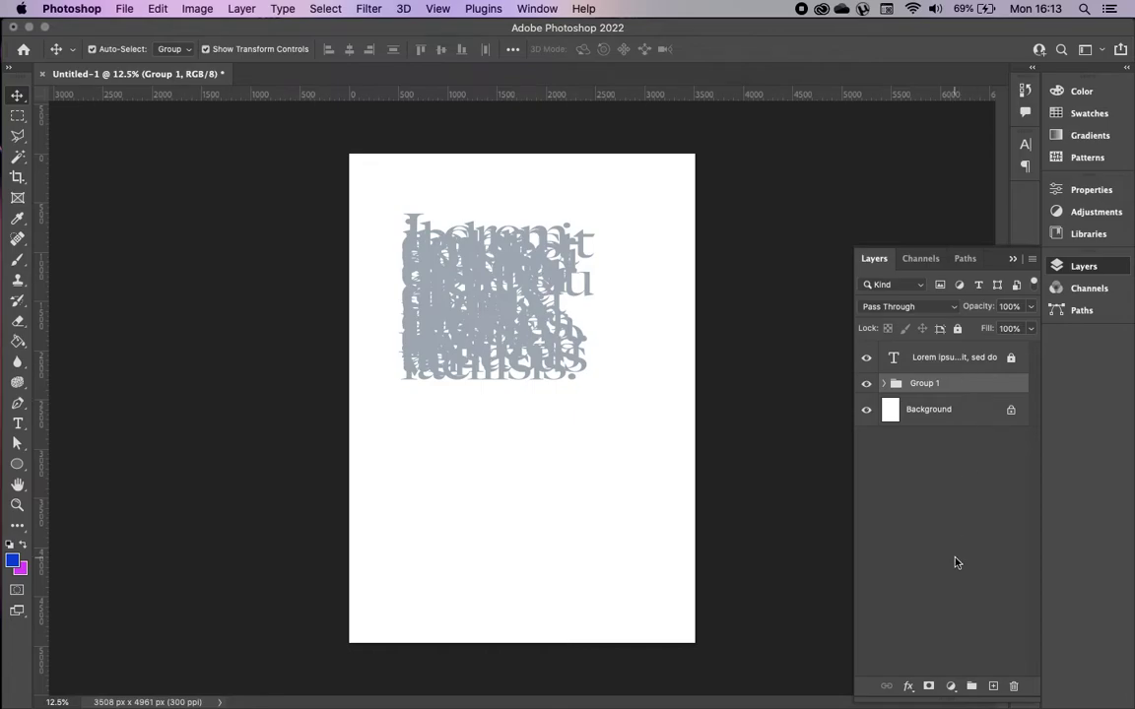
{"action": "left_click", "coordinate": [1014, 687]}
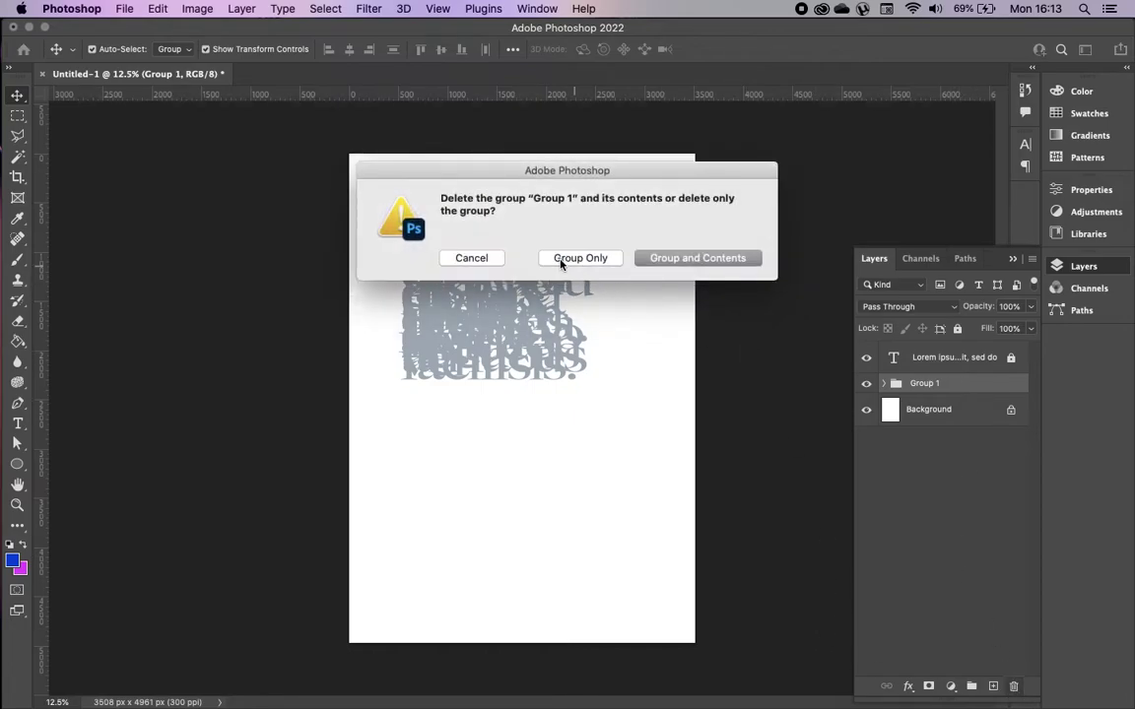
{"action": "left_click", "coordinate": [647, 260]}
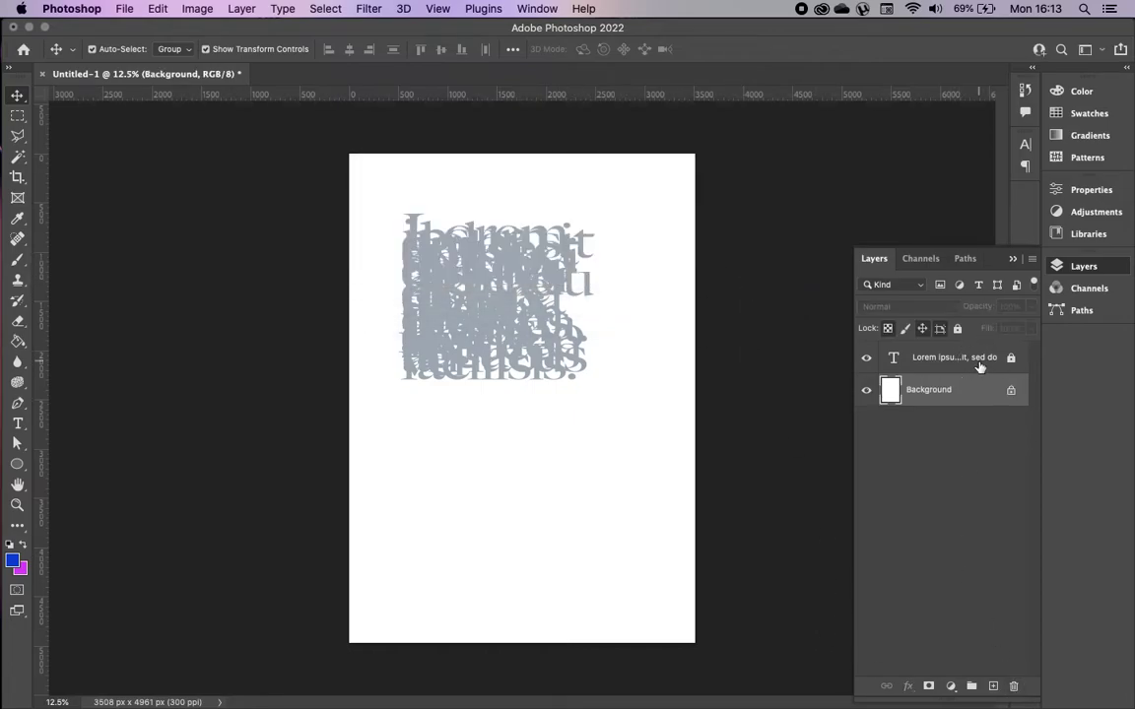
Unlock the paragraph text layer and delete it, leaving only the Background layer
{"action": "left_click", "coordinate": [979, 366]}
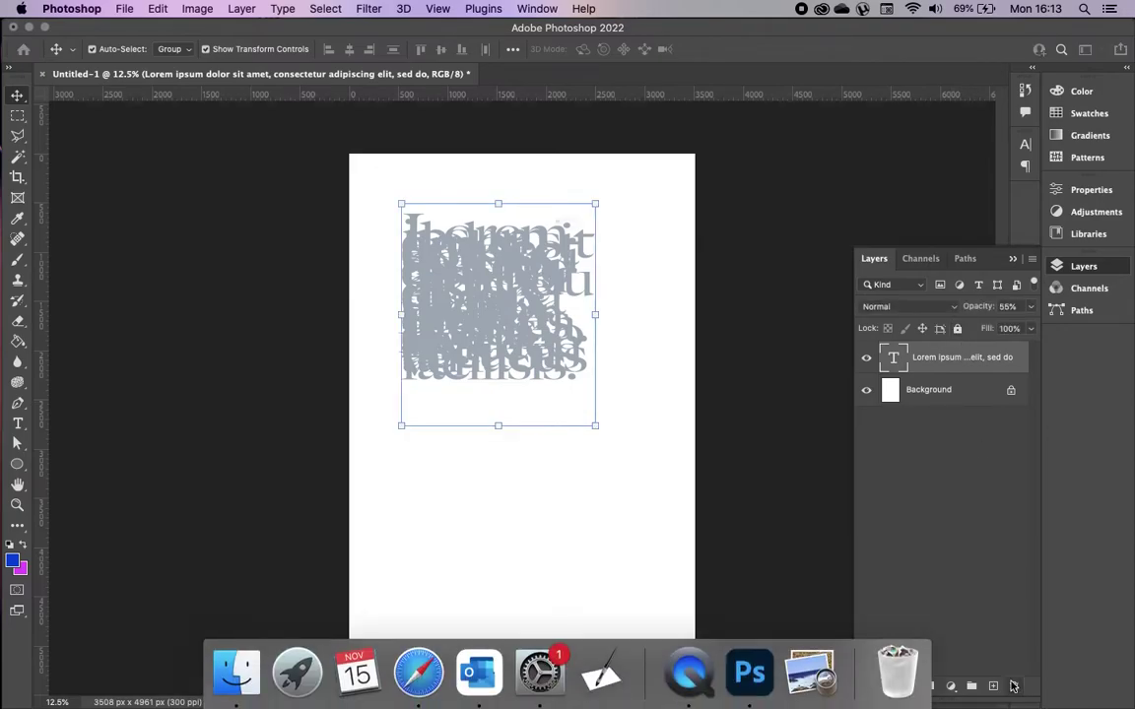
{"action": "left_click", "coordinate": [1015, 686]}
{"action": "left_click", "coordinate": [686, 261]}
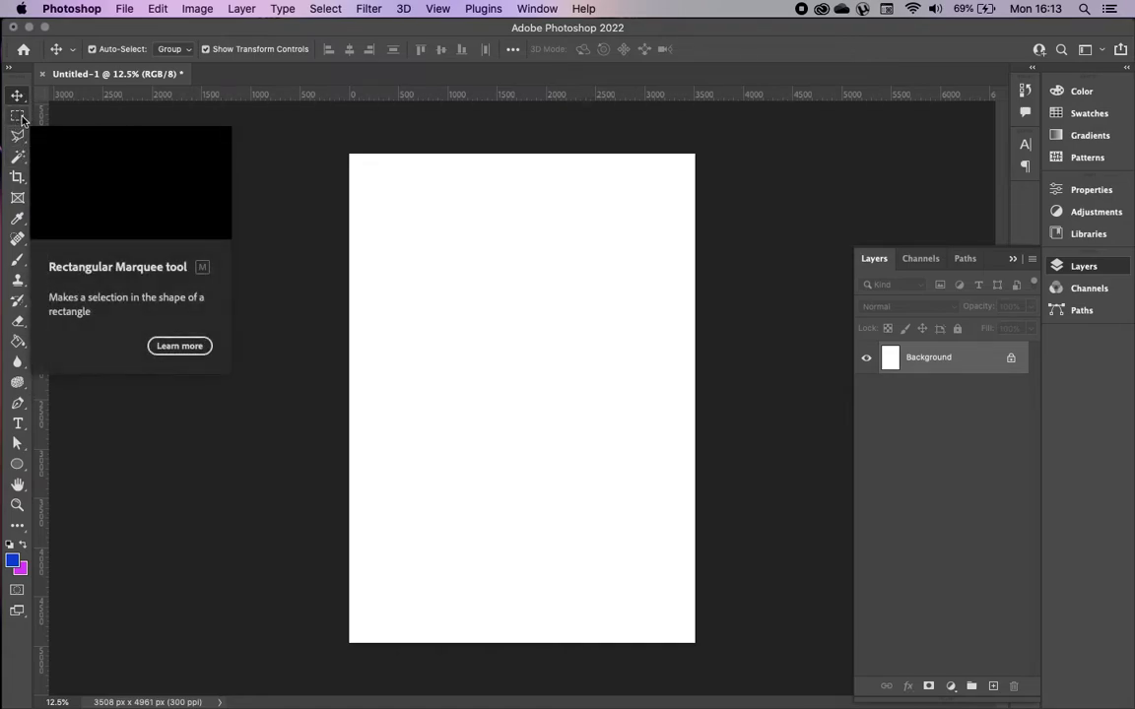
Try out the Rectangular Marquee tool by drawing several replacement selections on the blank page
{"action": "left_click", "coordinate": [19, 117]}
{"action": "left_click_drag", "start_coordinate": [19, 117], "coordinate": [126, 117]}
{"action": "left_click_drag", "start_coordinate": [414, 218], "coordinate": [624, 315]}
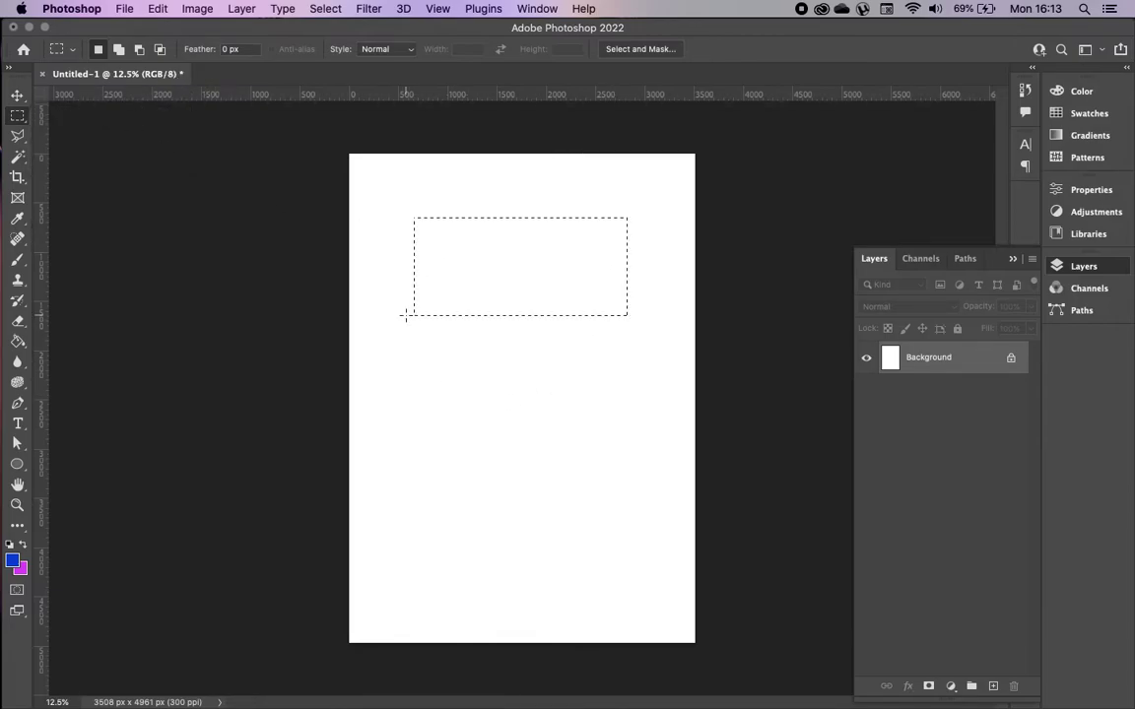
{"action": "left_click_drag", "start_coordinate": [458, 359], "coordinate": [522, 537]}
{"action": "left_click_drag", "start_coordinate": [448, 243], "coordinate": [597, 416]}
Try out the Elliptical Marquee tool by drawing two elliptical selections on the page
{"action": "left_click_drag", "start_coordinate": [18, 115], "coordinate": [85, 130]}
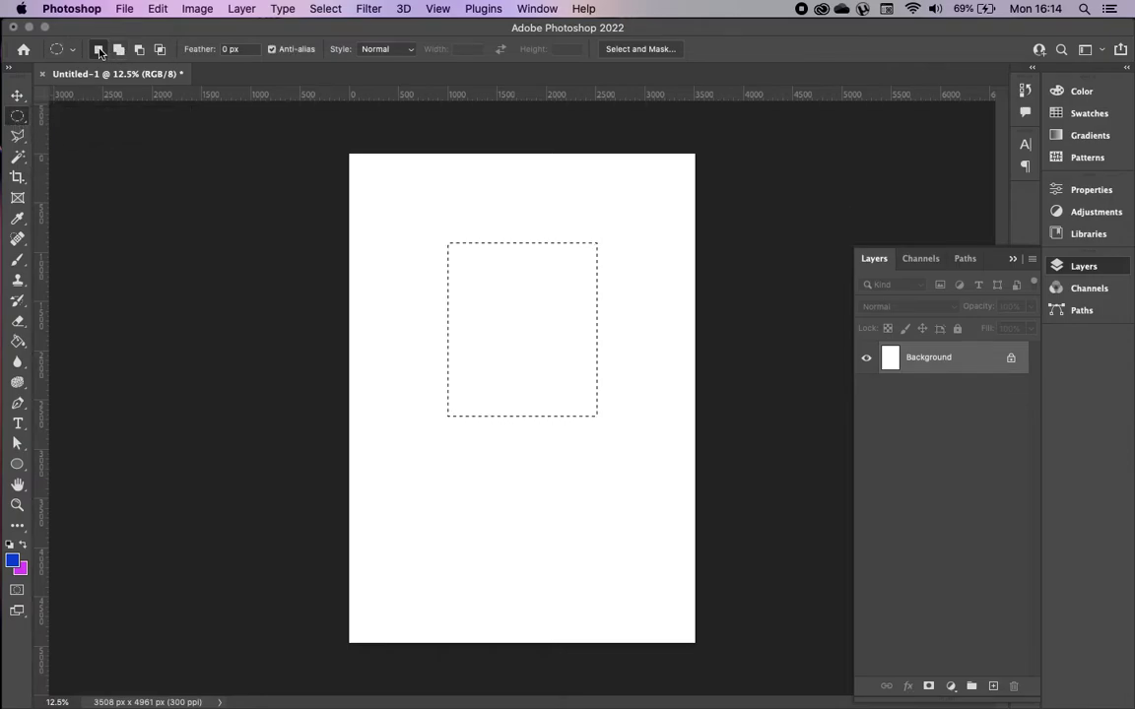
{"action": "left_click_drag", "start_coordinate": [418, 293], "coordinate": [525, 491]}
{"action": "left_click_drag", "start_coordinate": [285, 150], "coordinate": [627, 331]}
Return to the Rectangular Marquee tool and draw a new rectangular selection in the page's upper-left area
{"action": "left_click", "coordinate": [20, 116]}
{"action": "left_click", "coordinate": [88, 115]}
{"action": "left_click_drag", "start_coordinate": [399, 246], "coordinate": [489, 387]}
{"action": "left_click_drag", "start_coordinate": [402, 226], "coordinate": [505, 370]}
{"action": "left_click", "coordinate": [382, 225]}
Add three overlapping rectangles to the selection, extending it toward the page's right side and lower middle
{"action": "left_click", "coordinate": [118, 48]}
{"action": "left_click_drag", "start_coordinate": [448, 306], "coordinate": [582, 434]}
{"action": "left_click_drag", "start_coordinate": [546, 240], "coordinate": [667, 343]}
{"action": "left_click_drag", "start_coordinate": [555, 403], "coordinate": [623, 546]}
Subtract three rectangles from inside the selection and intersect the remainder with a rectangle over its upper middle
{"action": "left_click", "coordinate": [138, 48]}
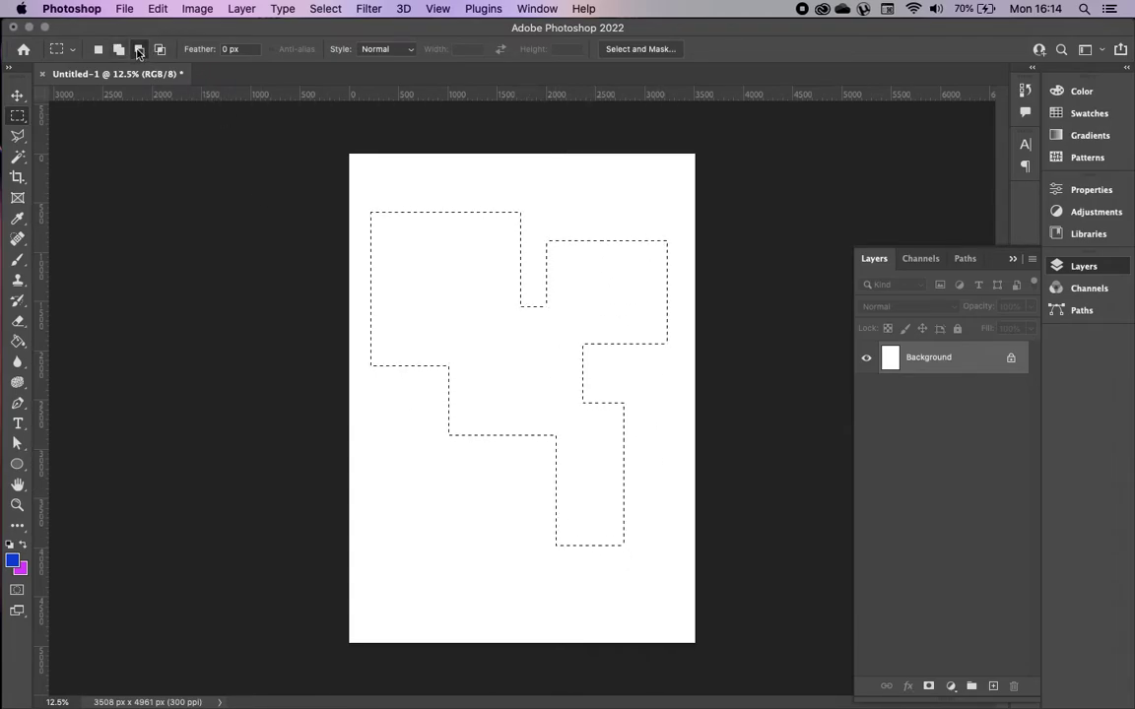
{"action": "left_click_drag", "start_coordinate": [397, 242], "coordinate": [557, 416]}
{"action": "left_click_drag", "start_coordinate": [467, 365], "coordinate": [490, 421]}
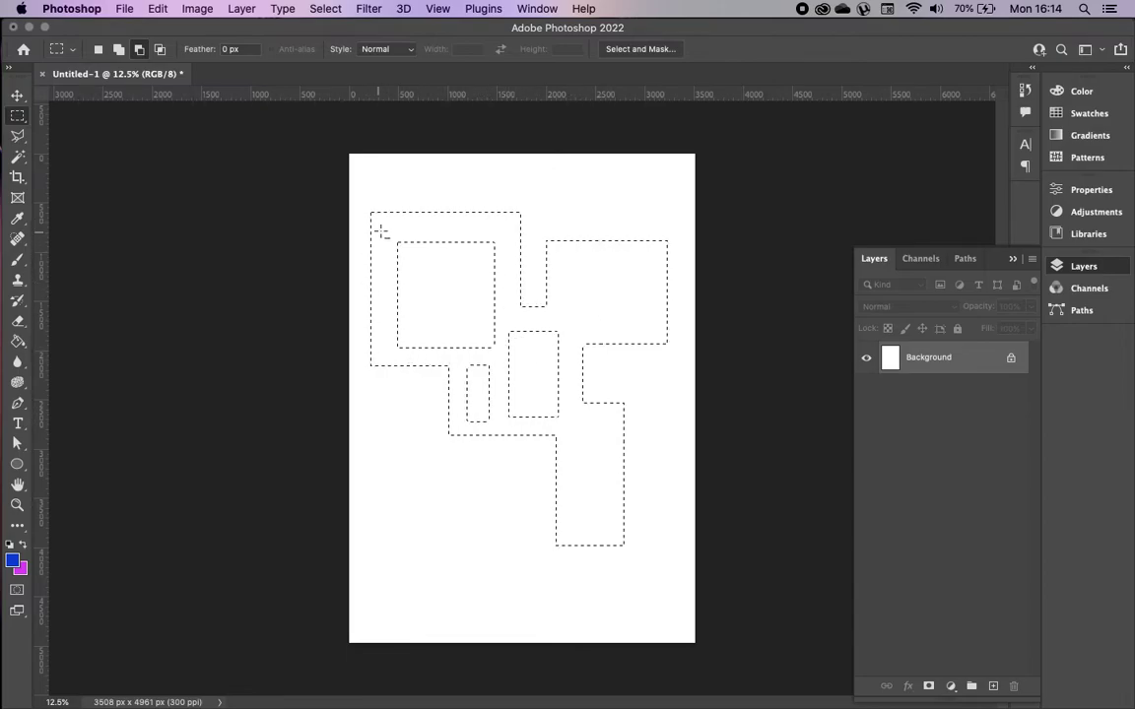
{"action": "left_click", "coordinate": [159, 49]}
{"action": "left_click_drag", "start_coordinate": [451, 226], "coordinate": [578, 371]}
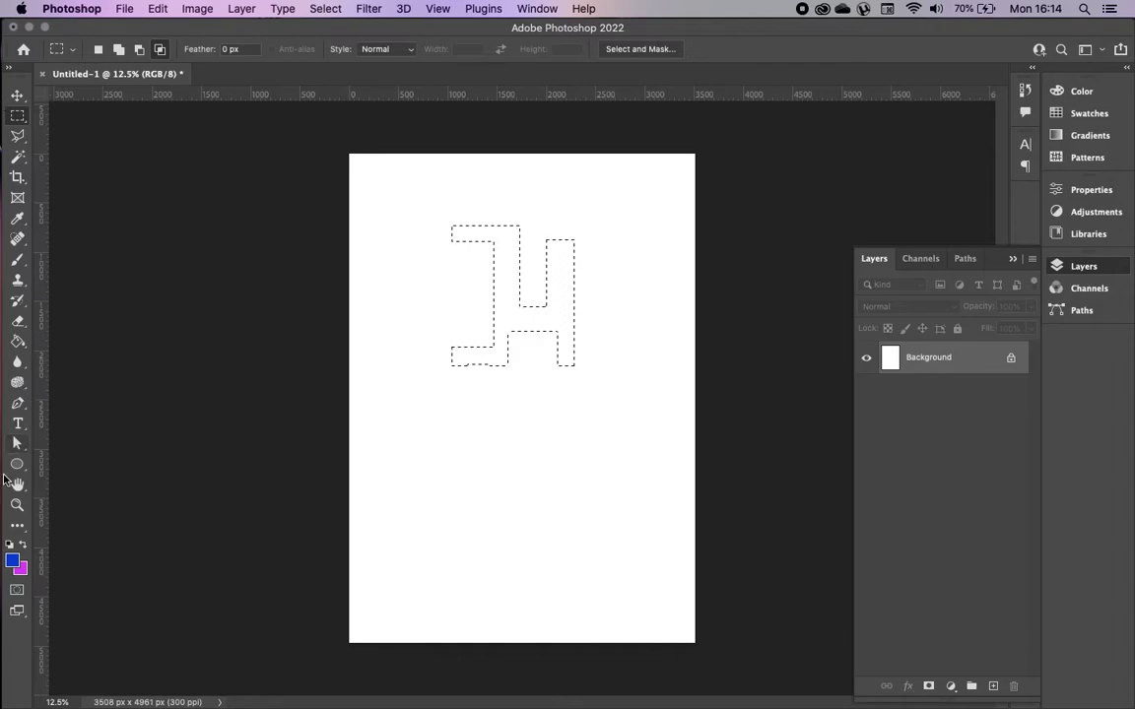
Fill the selection with the blue foreground colour on a new layer using the Paint Bucket, and deselect
{"action": "left_click", "coordinate": [18, 341]}
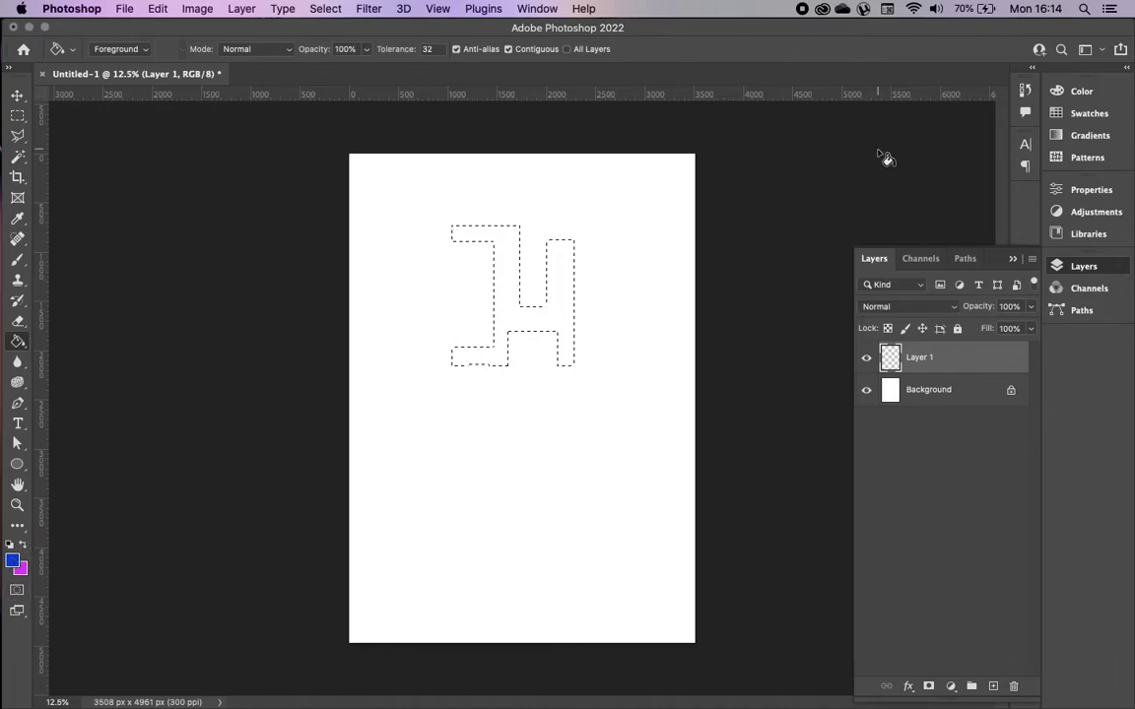
{"action": "left_click", "coordinate": [1057, 94]}
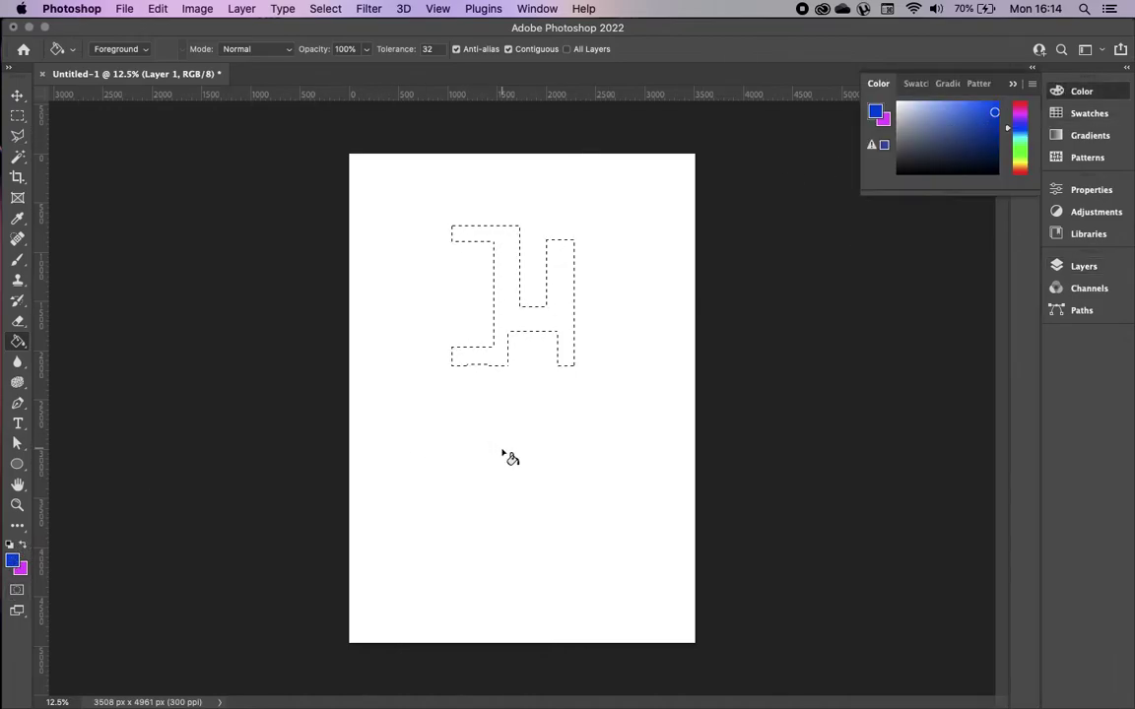
{"action": "left_click", "coordinate": [568, 291]}
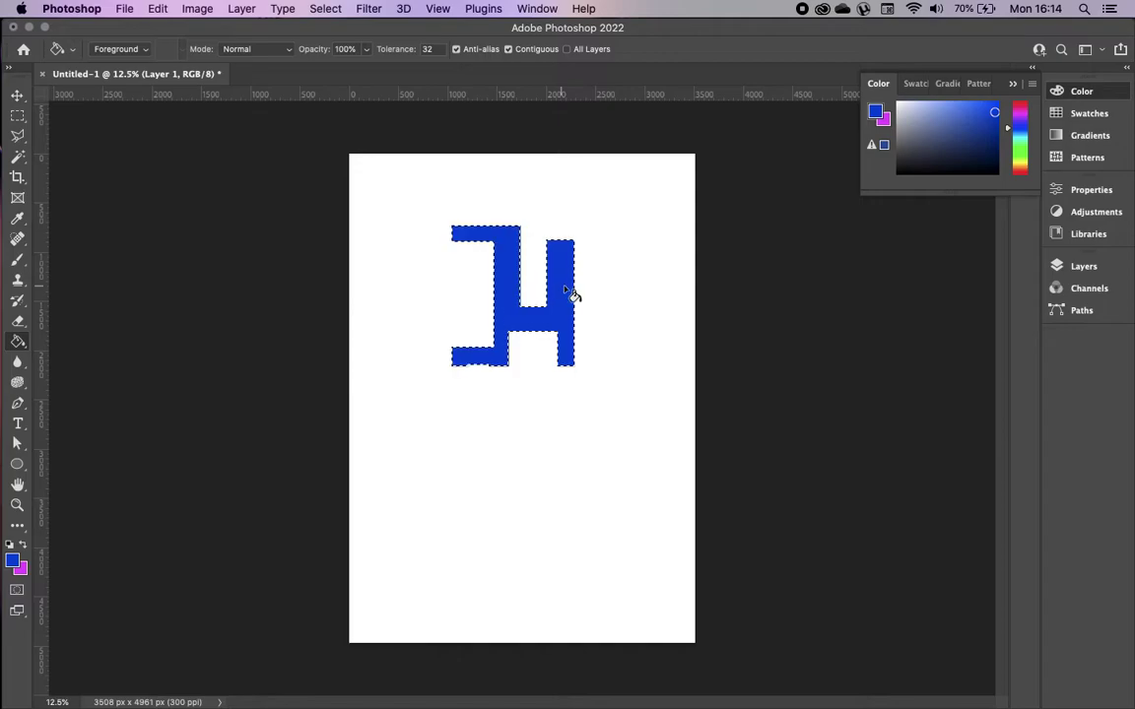
{"action": "left_click", "coordinate": [1011, 86]}
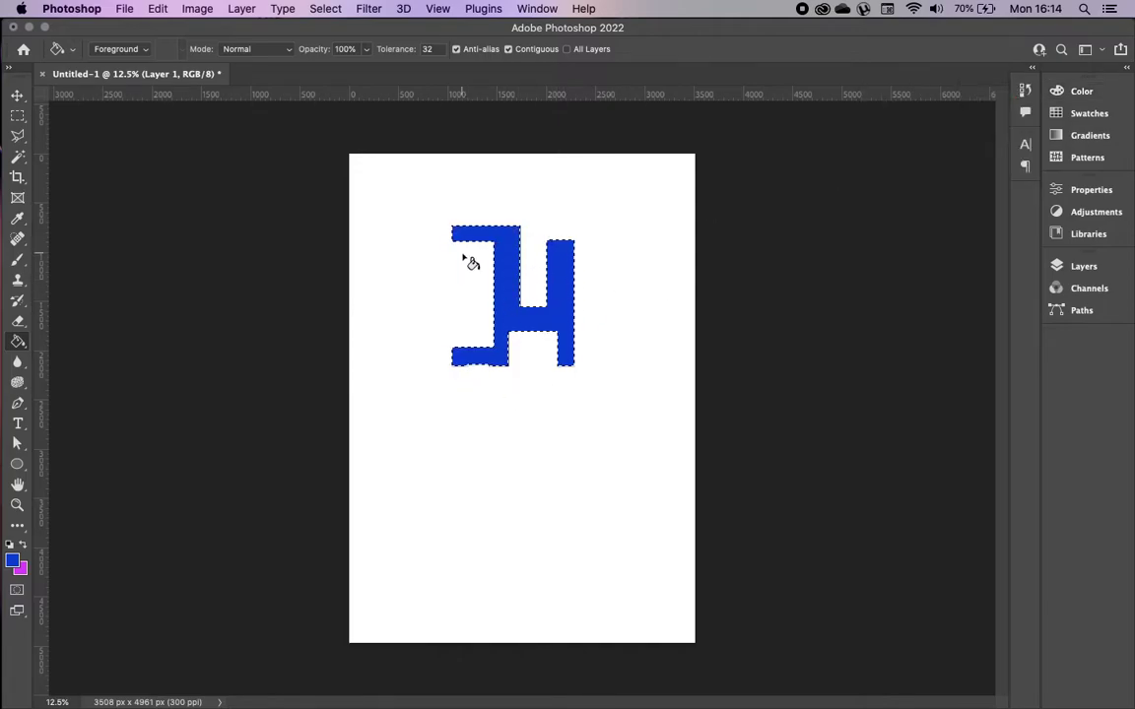
{"action": "key", "text": "super+d"}
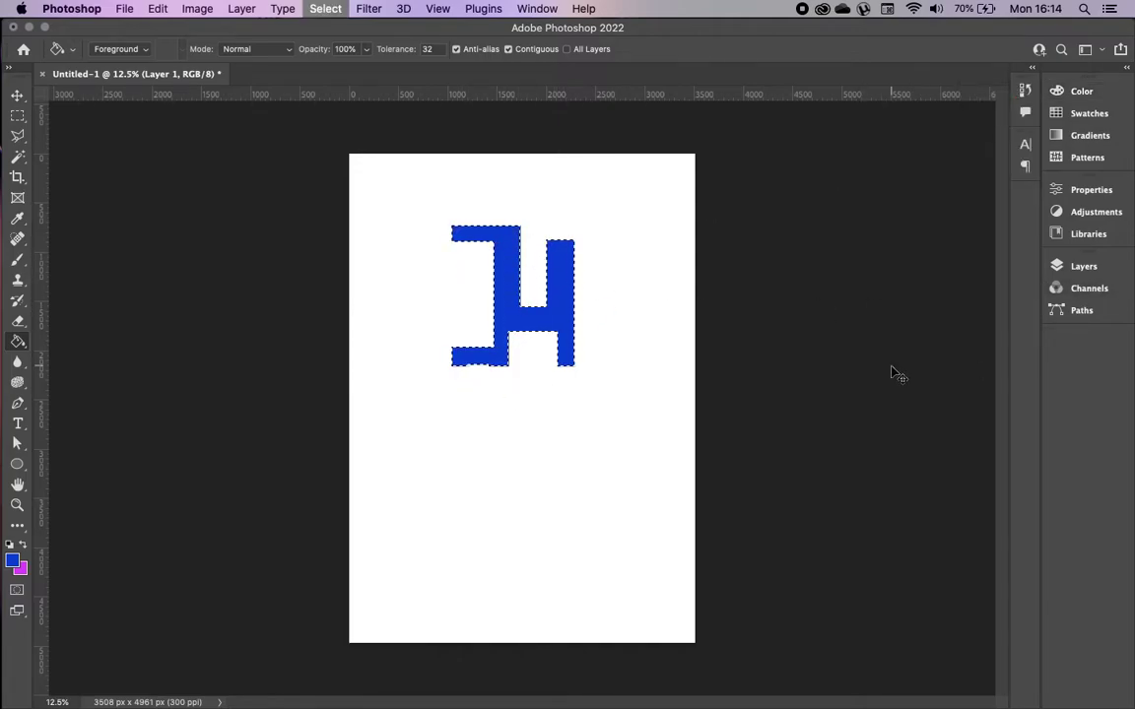
Delete the layer with the blue filled shape
{"action": "left_click", "coordinate": [18, 96]}
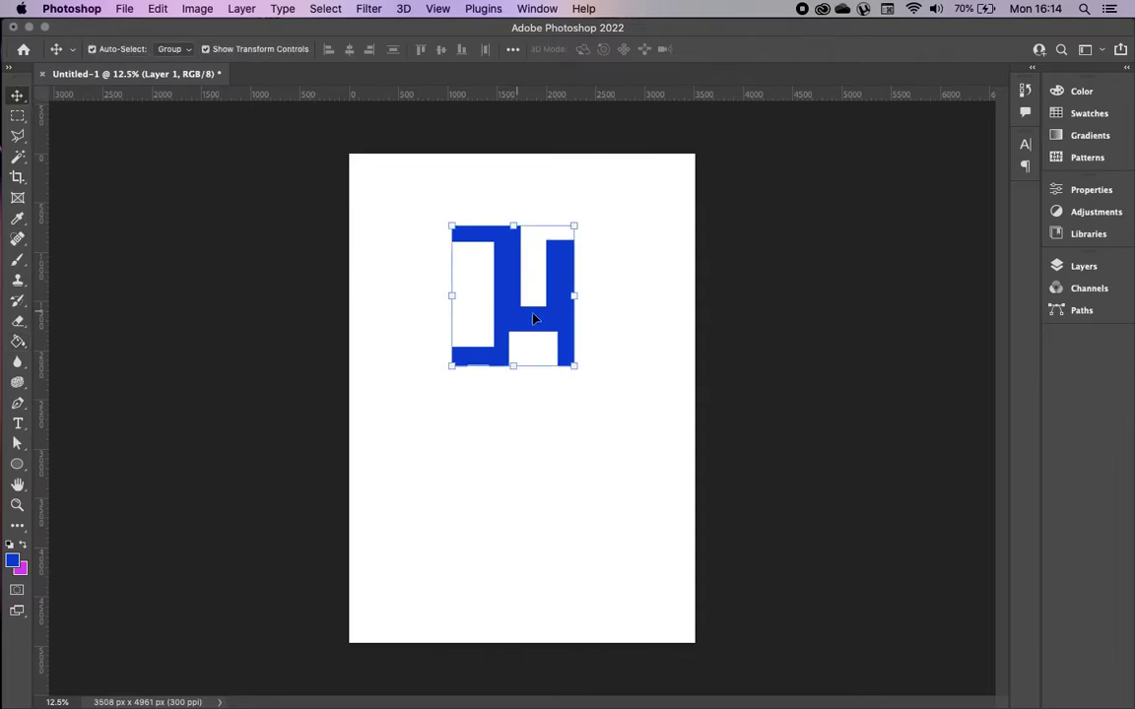
{"action": "key", "text": "BackSpace"}
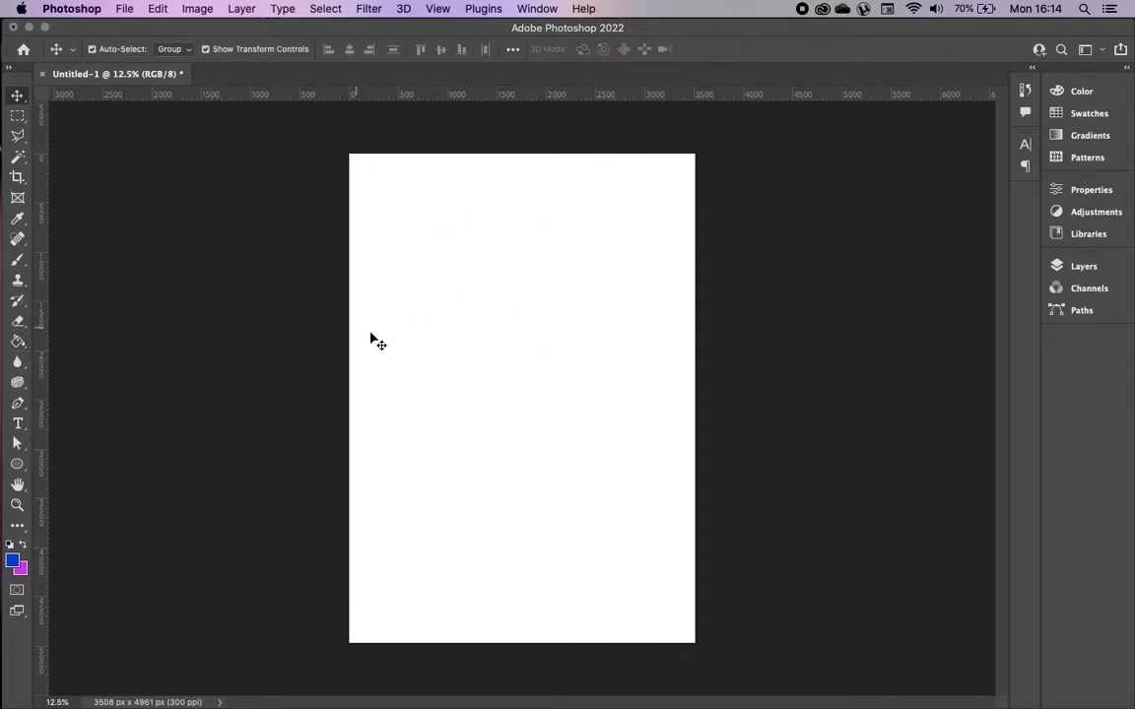
Add a new layer above the Background and fill it with the blue foreground colour using the Paint Bucket
{"action": "left_click", "coordinate": [17, 320]}
{"action": "left_click", "coordinate": [18, 341]}
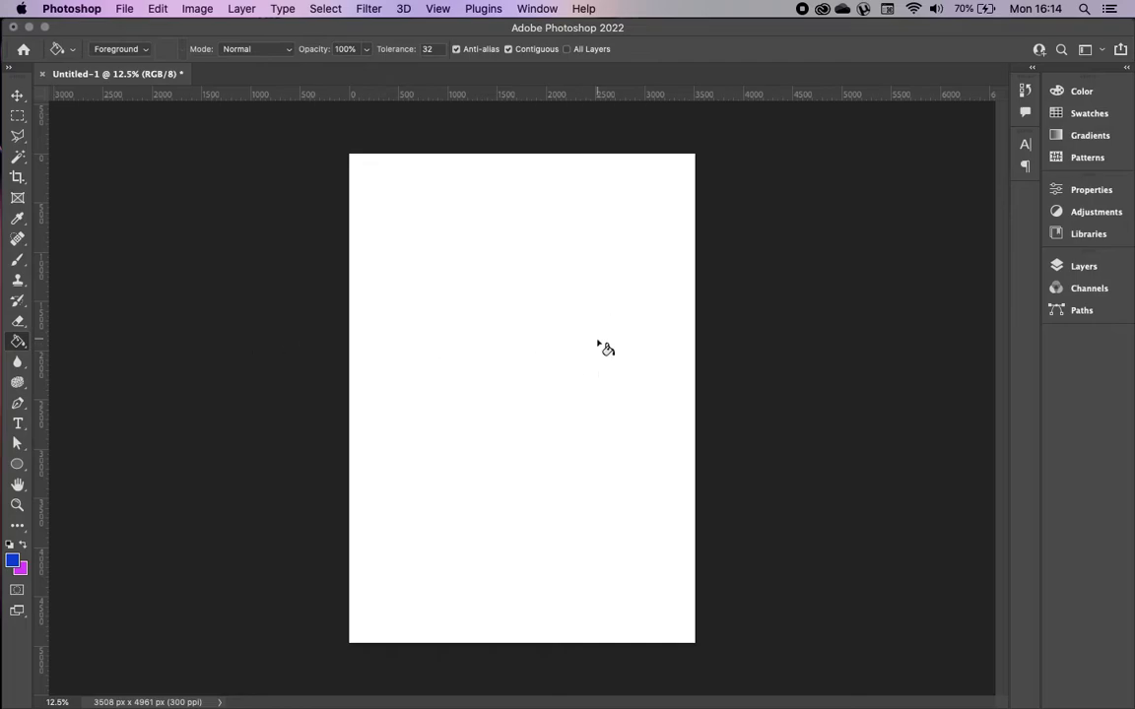
{"action": "left_click", "coordinate": [597, 344]}
{"action": "left_click", "coordinate": [1088, 266]}
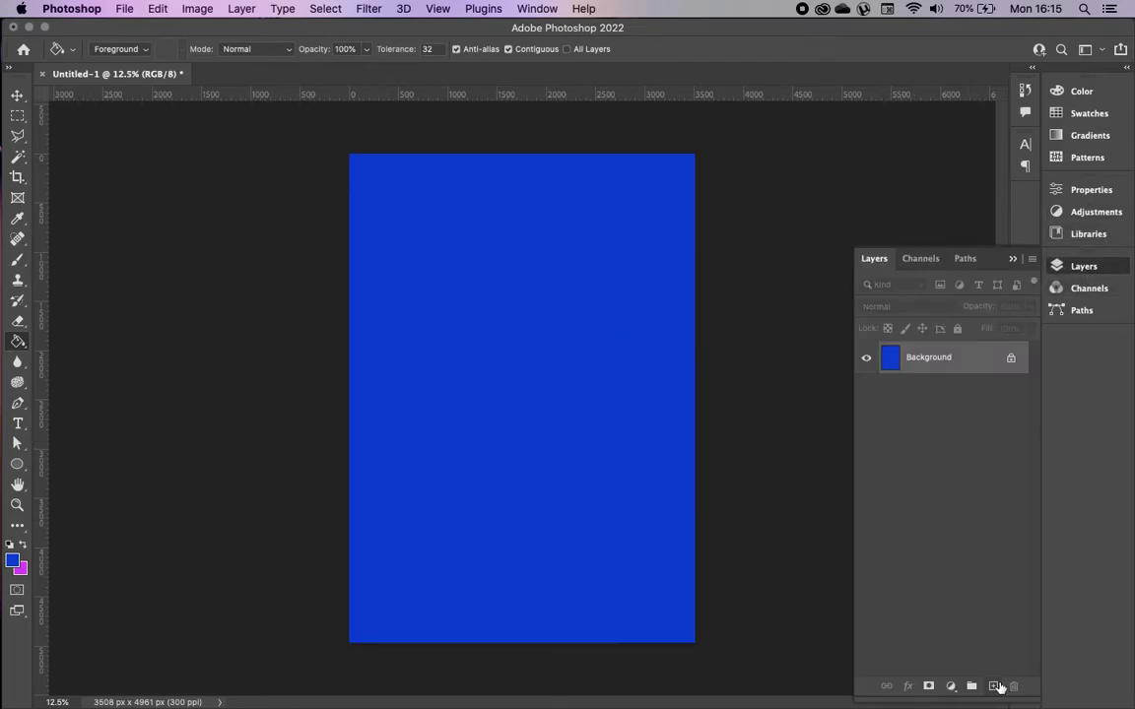
{"action": "key", "text": "super+z"}
{"action": "left_click", "coordinate": [990, 686]}
{"action": "left_click", "coordinate": [572, 348]}
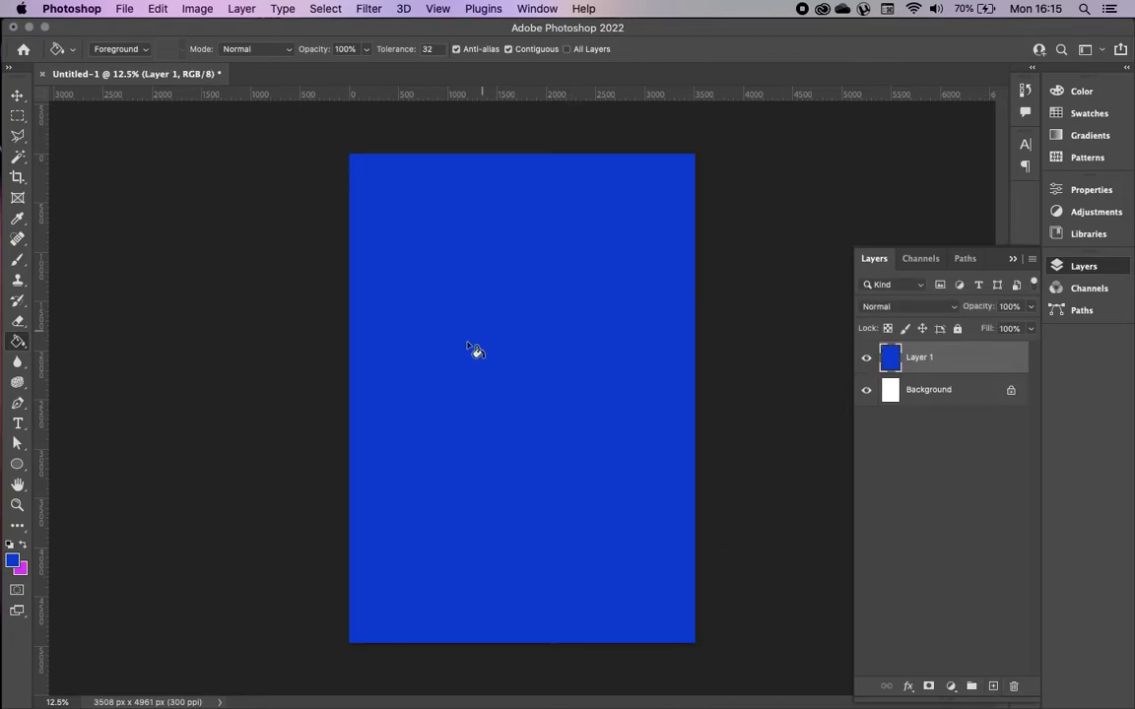
Select a rectangular frame in the page's upper middle by marqueeing a rectangle and subtracting a smaller one inside it
{"action": "left_click", "coordinate": [17, 116]}
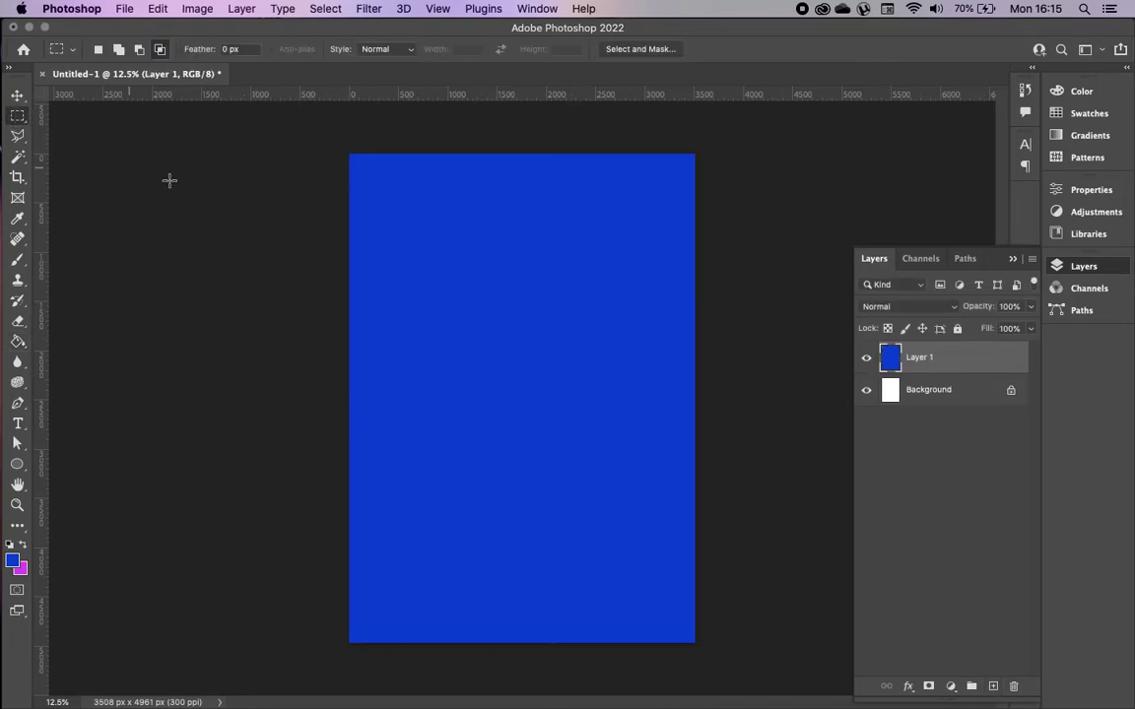
{"action": "left_click", "coordinate": [118, 50]}
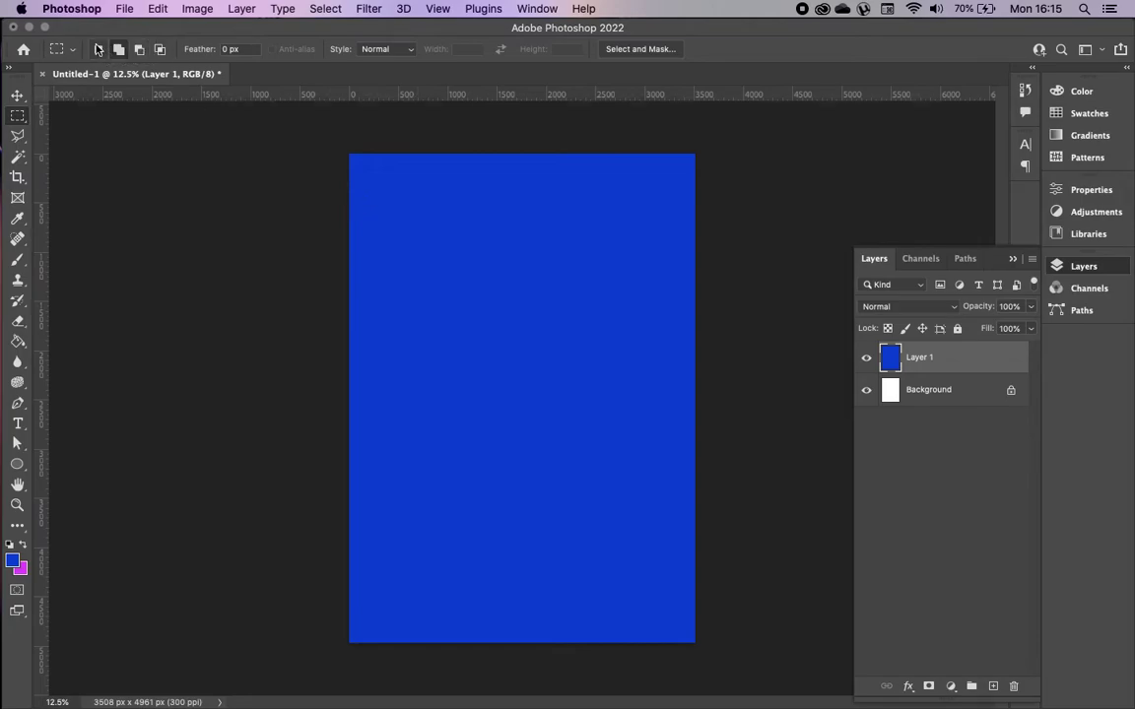
{"action": "left_click_drag", "start_coordinate": [422, 220], "coordinate": [623, 431]}
{"action": "left_click_drag", "start_coordinate": [446, 240], "coordinate": [600, 408]}
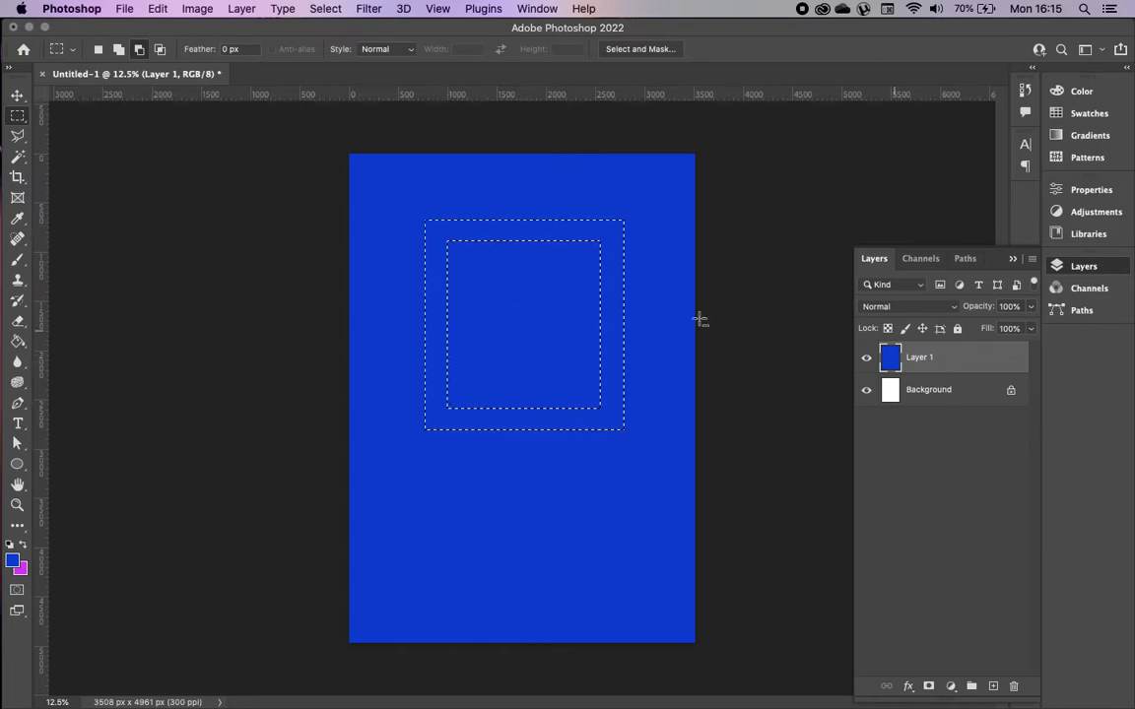
Copy and paste the frame-shaped selection as a new layer, hide Layer 1 and shift the frame slightly
{"action": "key", "text": "super+c"}
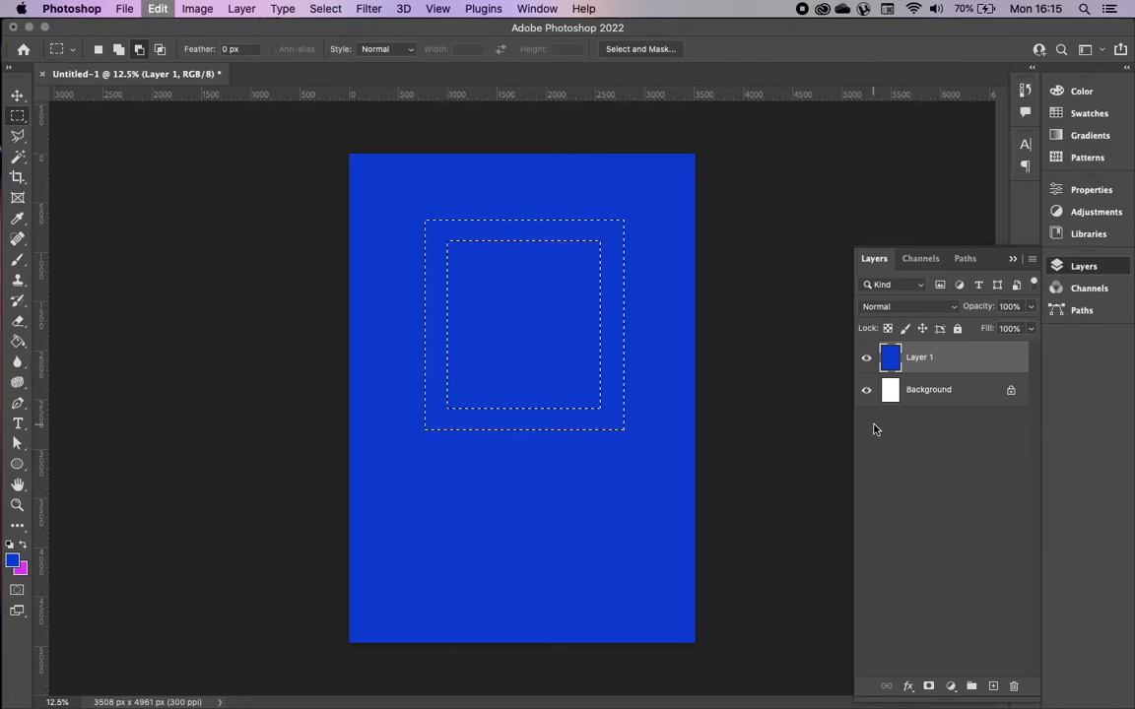
{"action": "key", "text": "super+v"}
{"action": "key", "text": "v"}
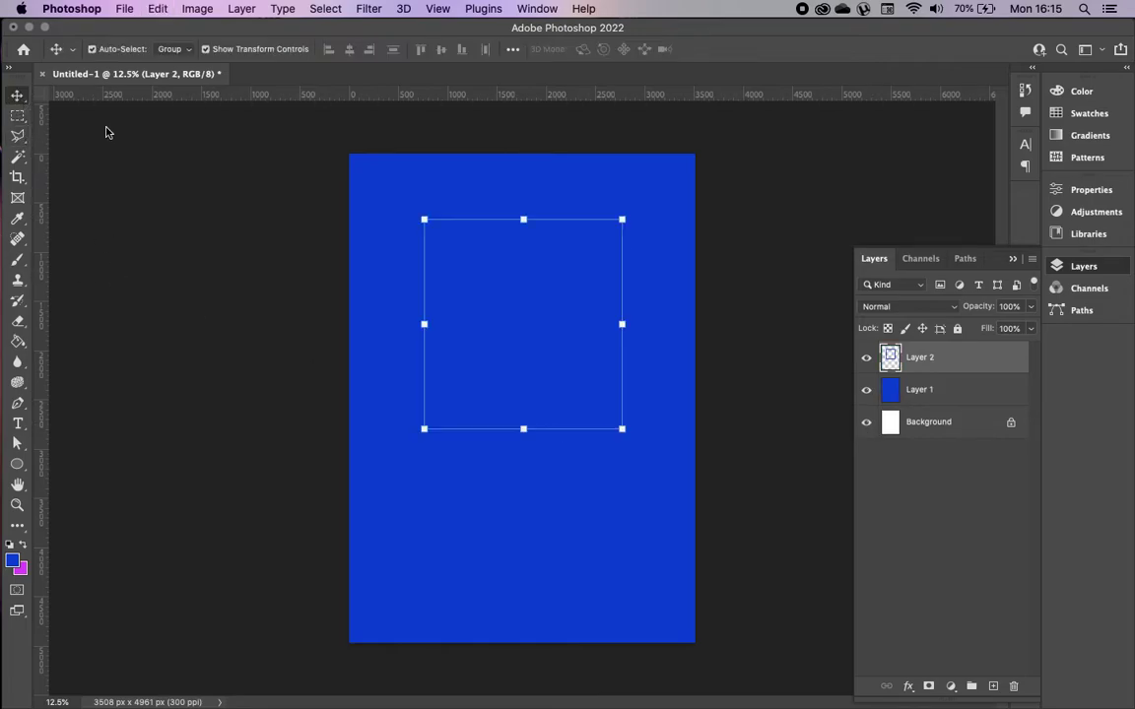
{"action": "left_click", "coordinate": [866, 389]}
{"action": "mouse_move", "coordinate": [588, 237]}
{"action": "left_mouse_down"}
{"action": "mouse_move", "coordinate": [571, 283]}
{"action": "mouse_move", "coordinate": [582, 234]}
{"action": "left_mouse_up"}
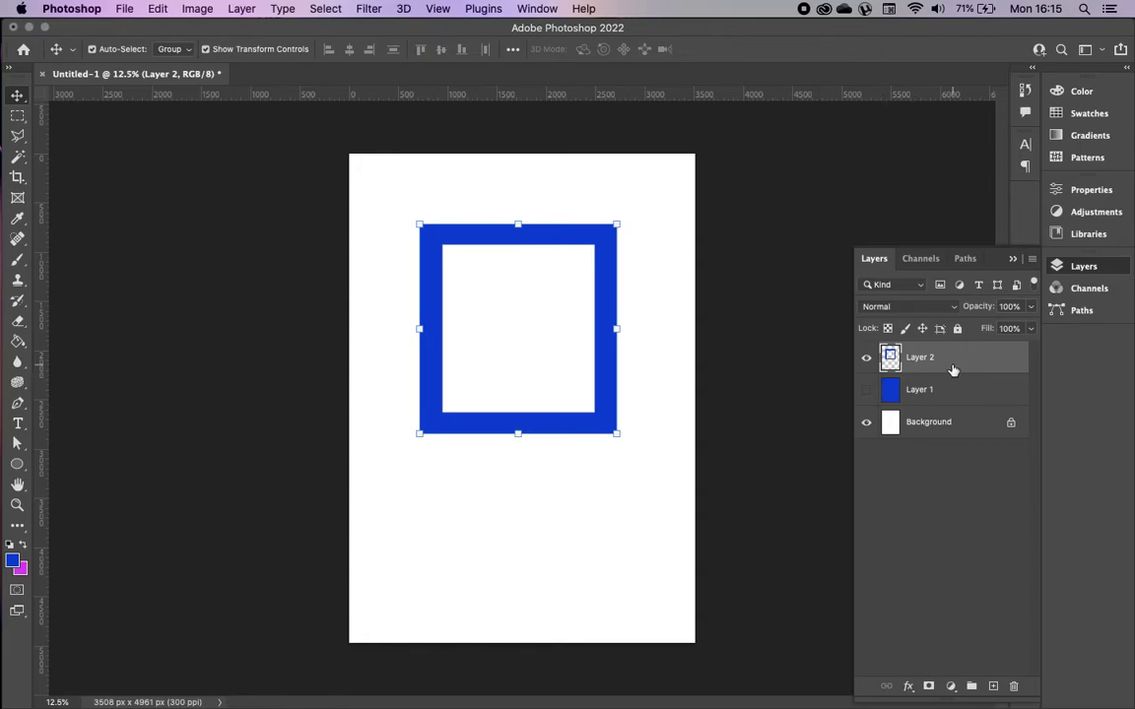
Activate the Polygonal Lasso tool, show Layer 1 again and hide Layer 2
{"action": "left_click", "coordinate": [16, 116]}
{"action": "left_click", "coordinate": [17, 117]}
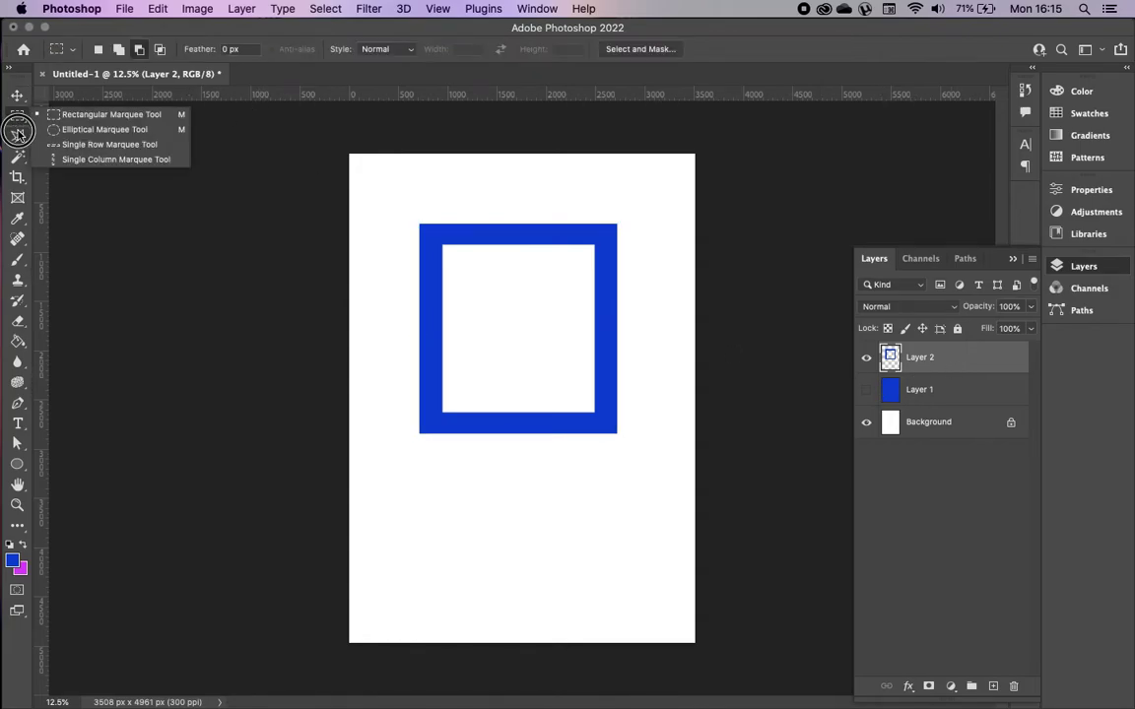
{"action": "left_click", "coordinate": [16, 138]}
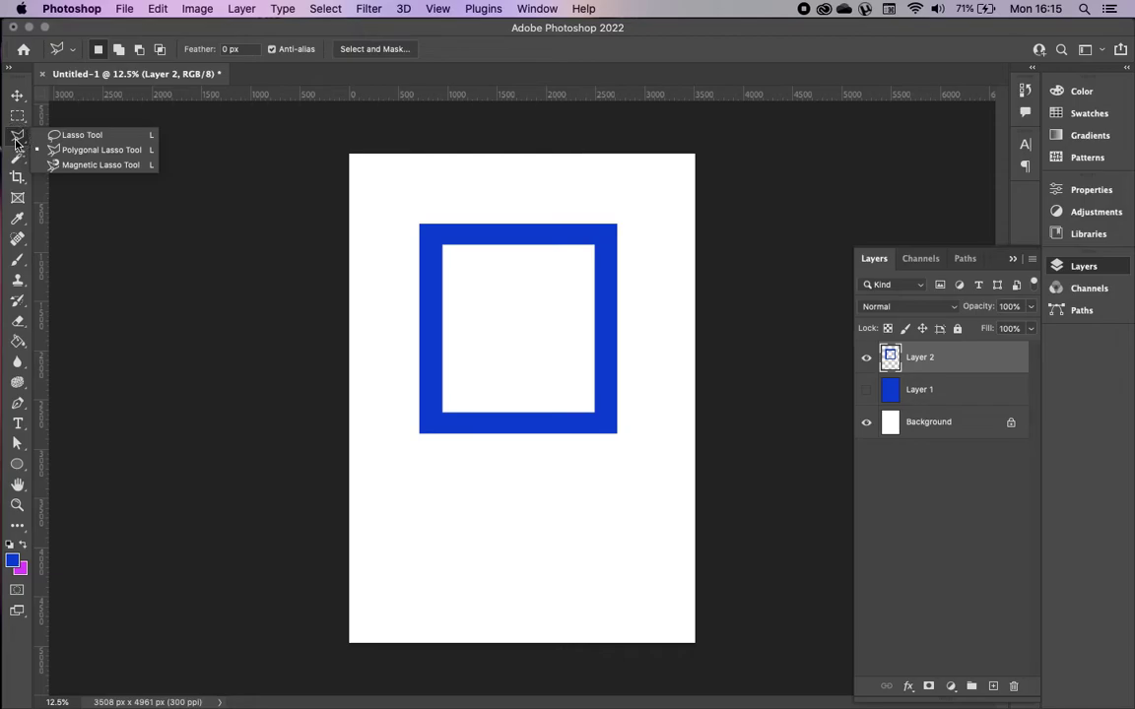
{"action": "left_click", "coordinate": [865, 389]}
{"action": "left_click", "coordinate": [867, 358]}
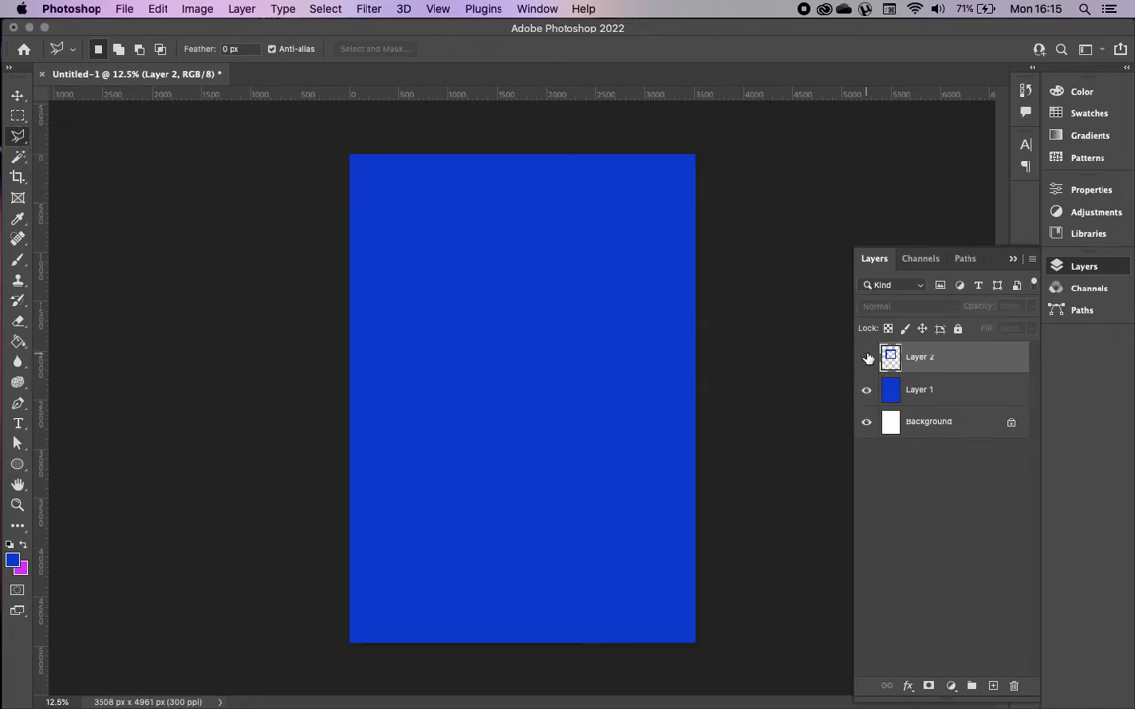
Outline a closed five-sided selection in the page's upper half with the Polygonal Lasso
{"action": "left_click", "coordinate": [421, 221]}
{"action": "left_click", "coordinate": [631, 217]}
{"action": "left_click", "coordinate": [589, 380]}
{"action": "left_click", "coordinate": [485, 393]}
{"action": "left_click", "coordinate": [425, 297]}
{"action": "left_click", "coordinate": [421, 223]}
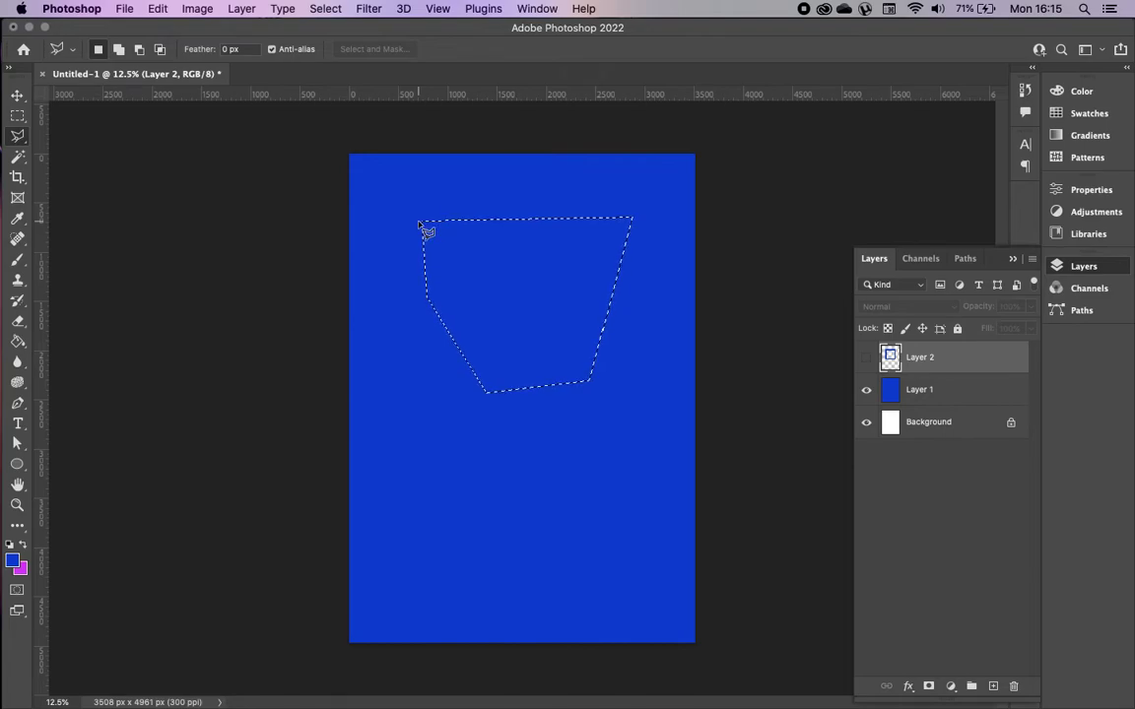
Replace the selection with a large triangle drawn with the Polygonal Lasso, and deselect it
{"action": "left_click", "coordinate": [389, 237]}
{"action": "left_click", "coordinate": [397, 588]}
{"action": "left_click", "coordinate": [648, 335]}
{"action": "left_click", "coordinate": [389, 239]}
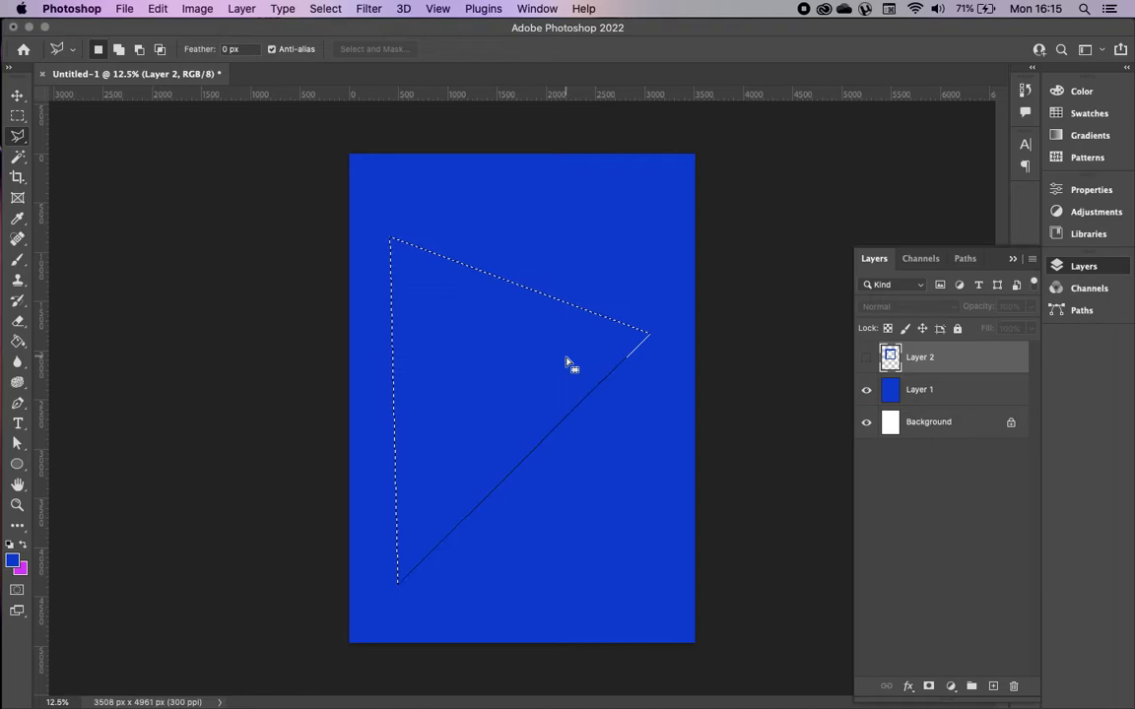
{"action": "key", "text": "super+d"}
Draw a looping freehand selection over the page's upper left with the Lasso tool, and deselect it
{"action": "left_click_drag", "start_coordinate": [15, 129], "coordinate": [69, 129]}
{"action": "mouse_move", "coordinate": [381, 235]}
{"action": "left_mouse_down"}
{"action": "mouse_move", "coordinate": [446, 219]}
{"action": "mouse_move", "coordinate": [506, 232]}
{"action": "mouse_move", "coordinate": [478, 315]}
{"action": "mouse_move", "coordinate": [358, 330]}
{"action": "mouse_move", "coordinate": [424, 451]}
{"action": "mouse_move", "coordinate": [542, 215]}
{"action": "mouse_move", "coordinate": [501, 352]}
{"action": "mouse_move", "coordinate": [393, 418]}
{"action": "mouse_move", "coordinate": [517, 281]}
{"action": "mouse_move", "coordinate": [450, 205]}
{"action": "mouse_move", "coordinate": [519, 500]}
{"action": "mouse_move", "coordinate": [479, 312]}
{"action": "left_mouse_up"}
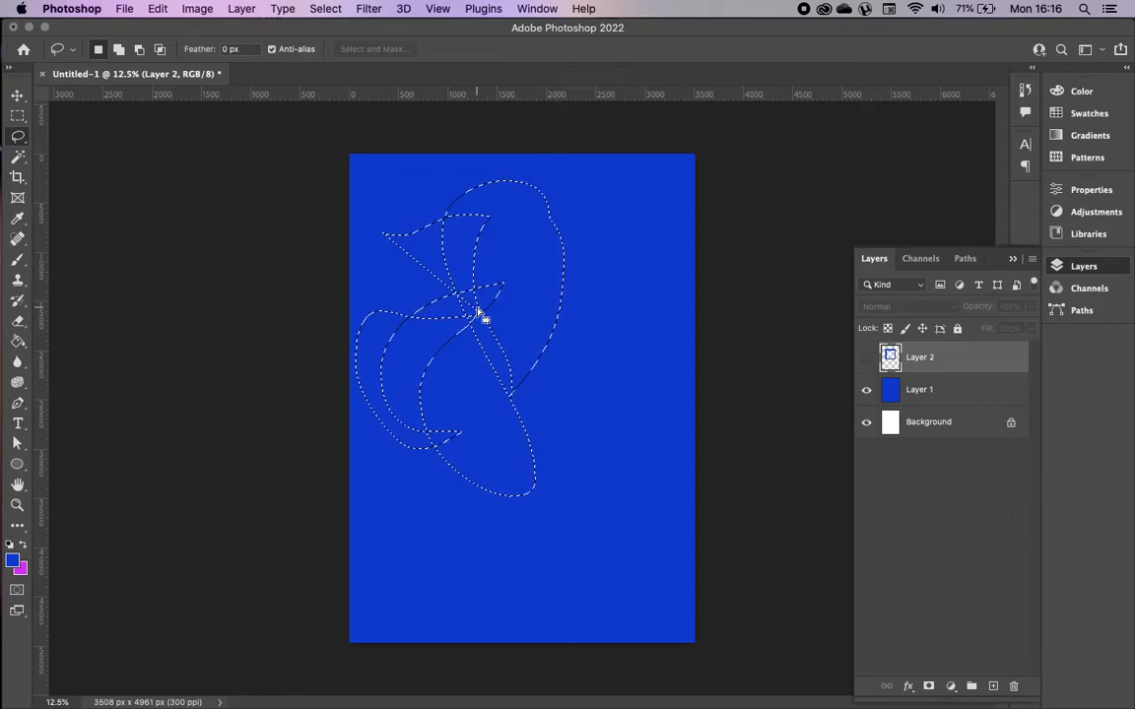
{"action": "mouse_move", "coordinate": [613, 315]}
{"action": "left_mouse_down"}
{"action": "mouse_move", "coordinate": [614, 391]}
{"action": "mouse_move", "coordinate": [668, 384]}
{"action": "mouse_move", "coordinate": [651, 325]}
{"action": "mouse_move", "coordinate": [616, 316]}
{"action": "left_mouse_up"}
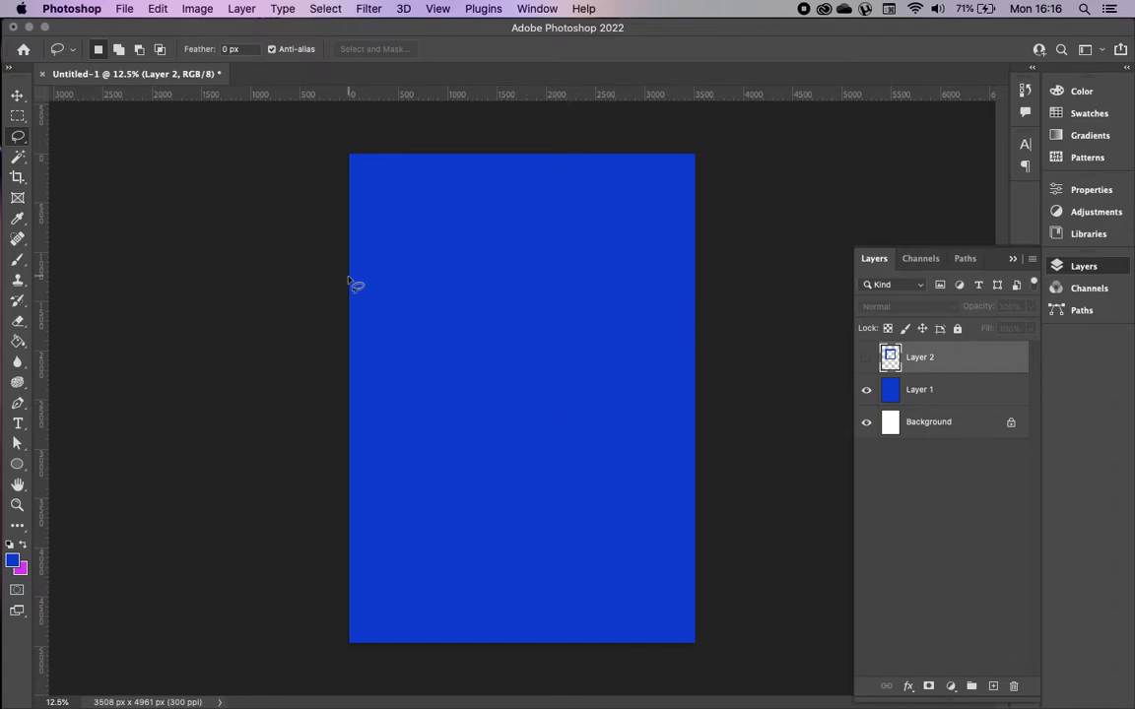
Hide Layer 1, draw a blue circle about 2374 px across on a new layer and move it near the page centre
{"action": "left_click_drag", "start_coordinate": [19, 135], "coordinate": [74, 165]}
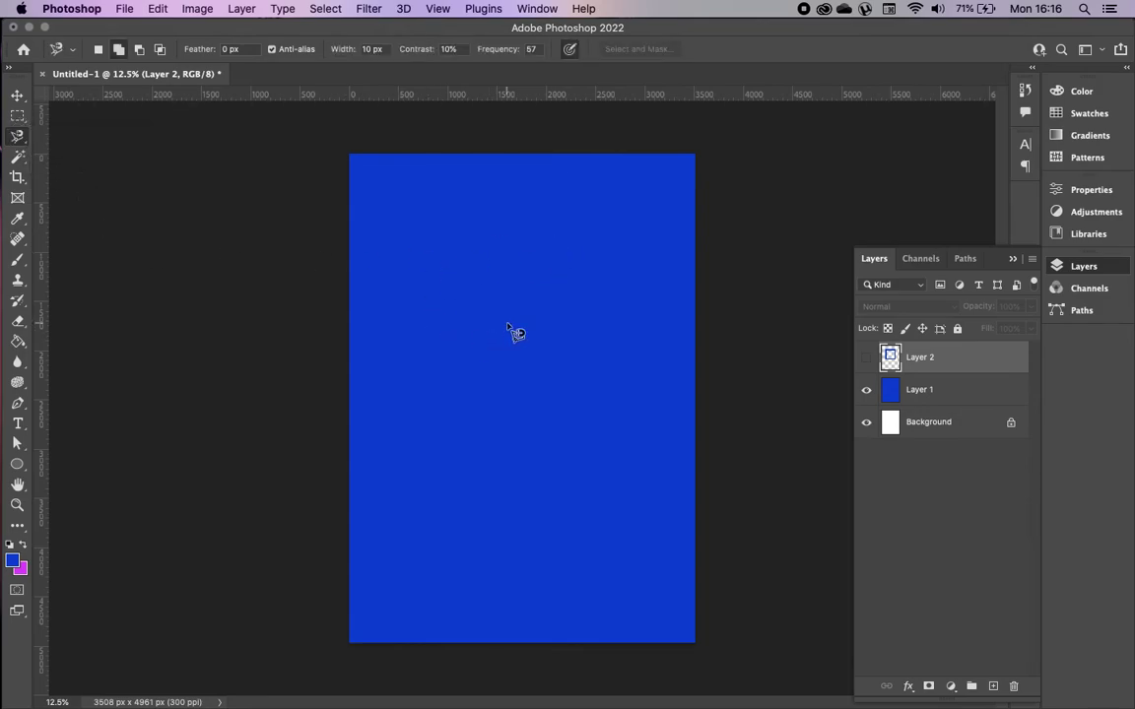
{"action": "left_click", "coordinate": [17, 464]}
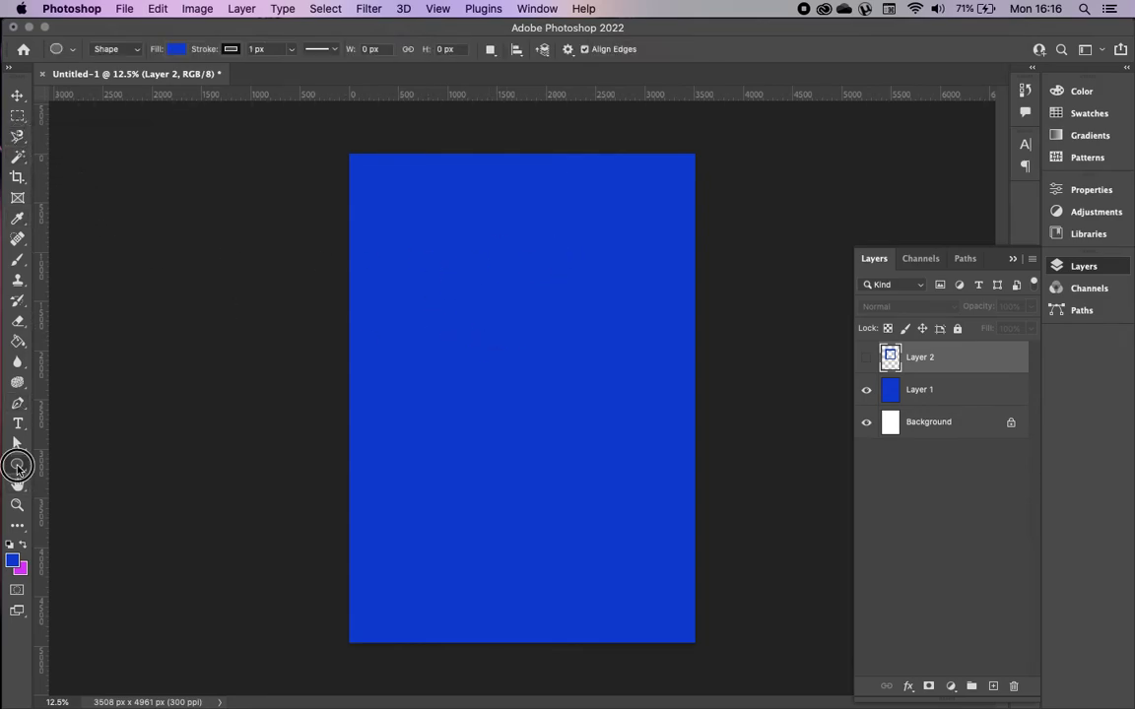
{"action": "left_click", "coordinate": [866, 389]}
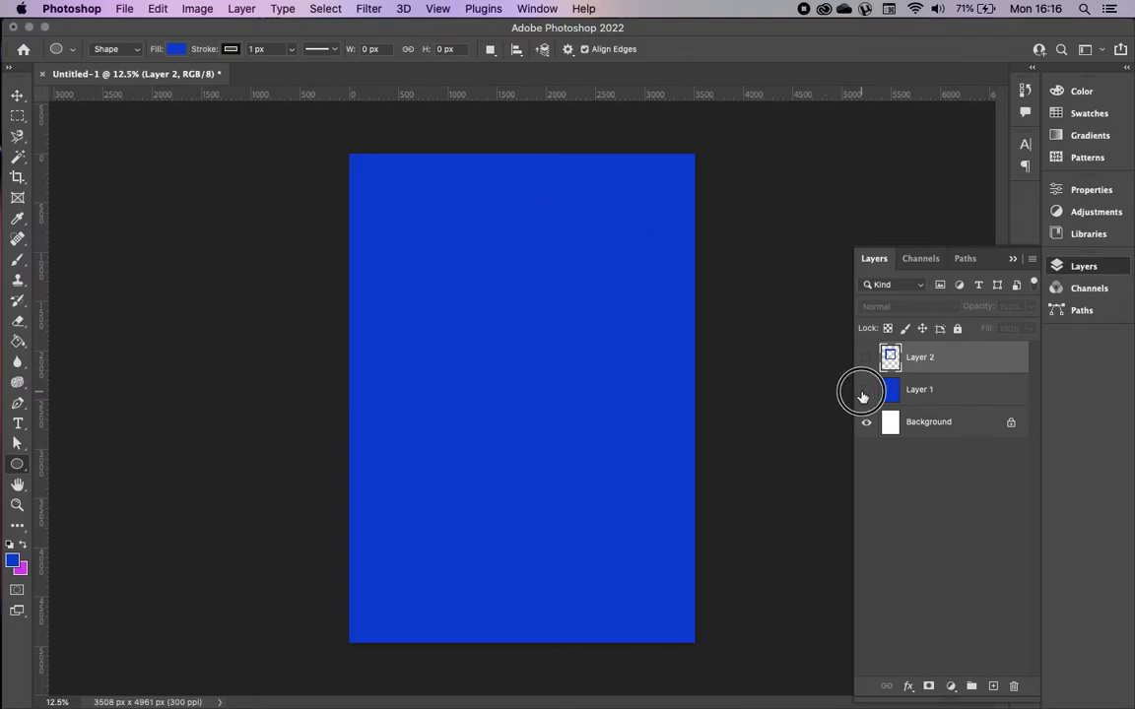
{"action": "left_click", "coordinate": [993, 685]}
{"action": "left_click_drag", "start_coordinate": [439, 280], "coordinate": [672, 577]}
{"action": "left_click", "coordinate": [16, 95]}
{"action": "left_click_drag", "start_coordinate": [577, 399], "coordinate": [549, 394]}
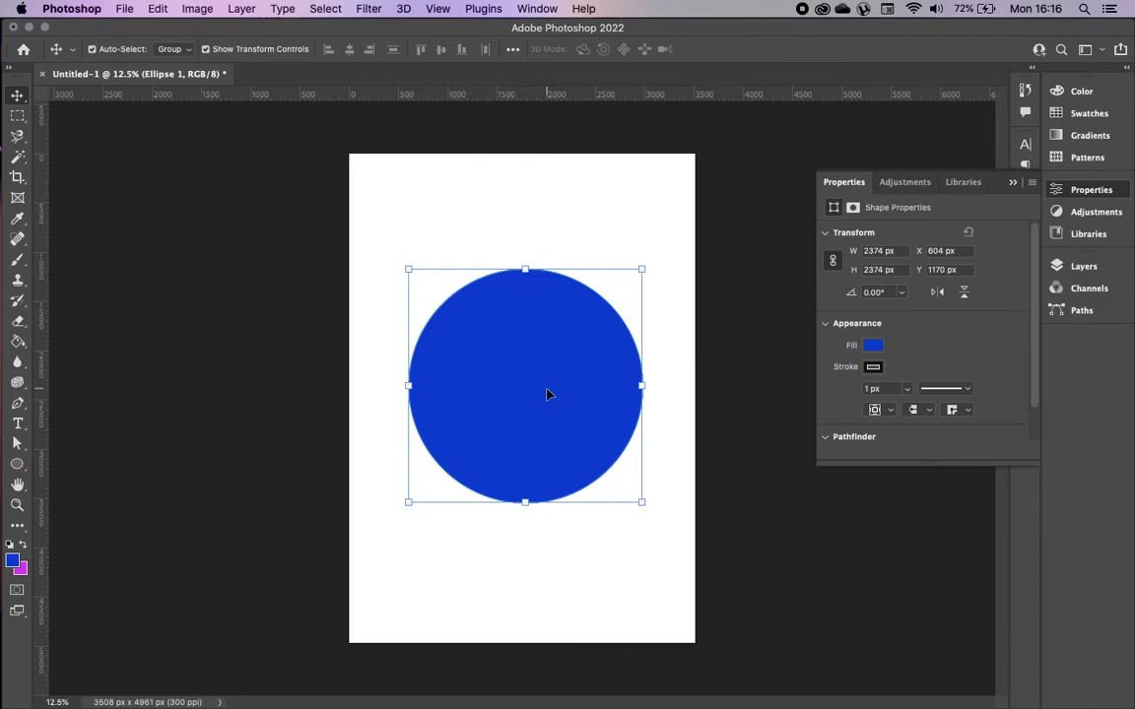
Select the Ellipse 1 layer and start tracing the circle's upper edge with the Magnetic Lasso
{"action": "left_click", "coordinate": [714, 303]}
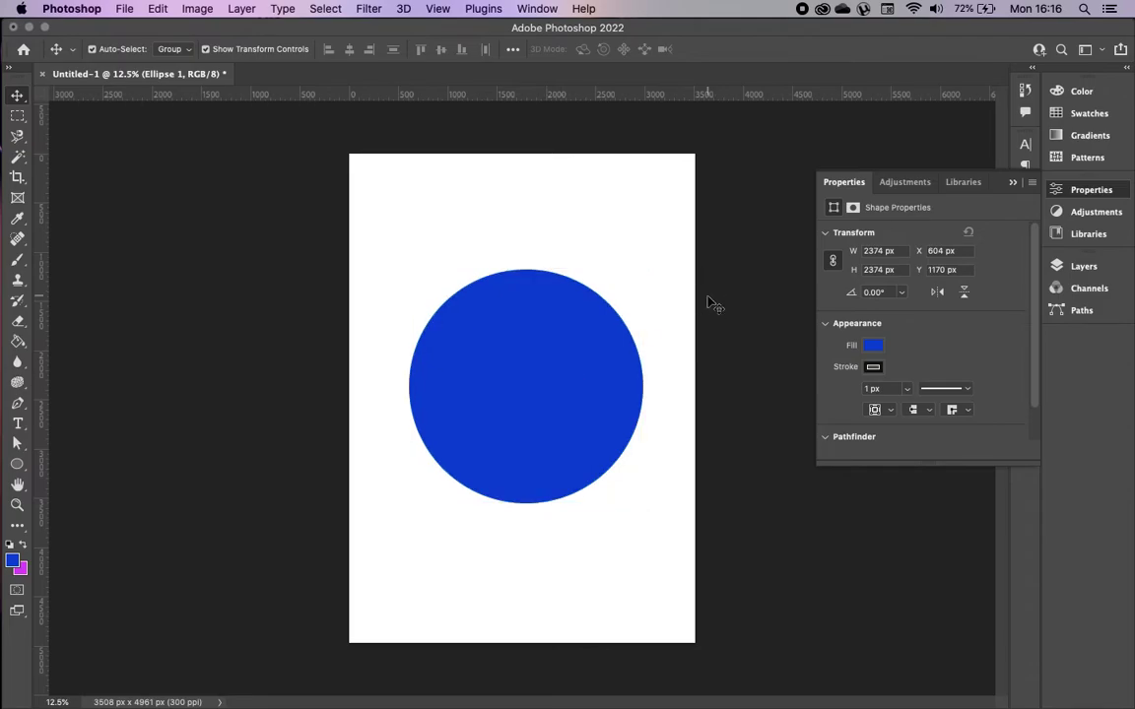
{"action": "left_click", "coordinate": [17, 138]}
{"action": "scroll", "coordinate": [576, 249], "scroll_direction": "up", "scroll_amount": 1}
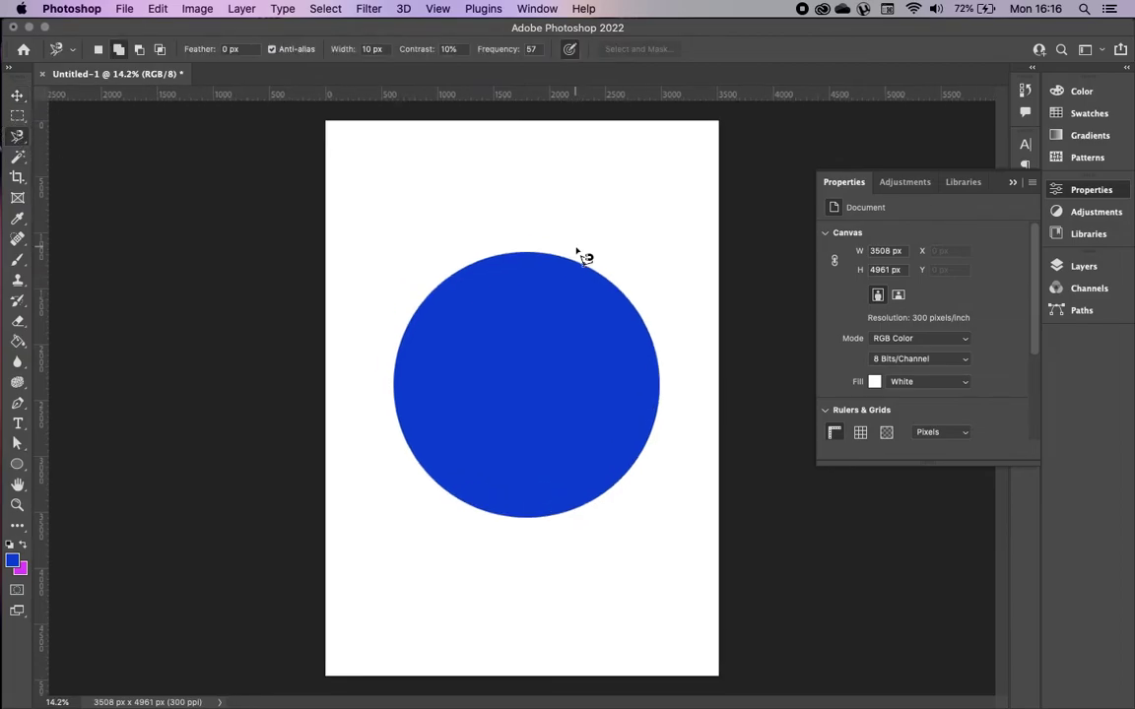
{"action": "scroll", "coordinate": [578, 254], "scroll_direction": "up", "scroll_amount": 2}
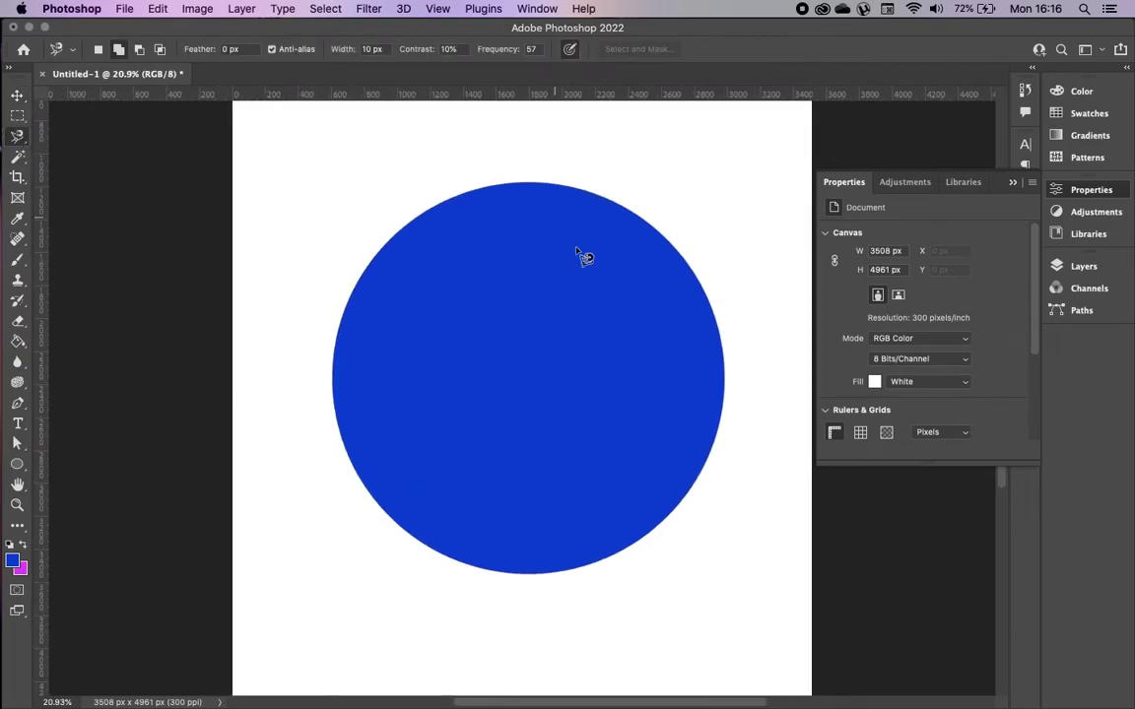
{"action": "left_click", "coordinate": [1012, 181]}
{"action": "left_click", "coordinate": [1067, 271]}
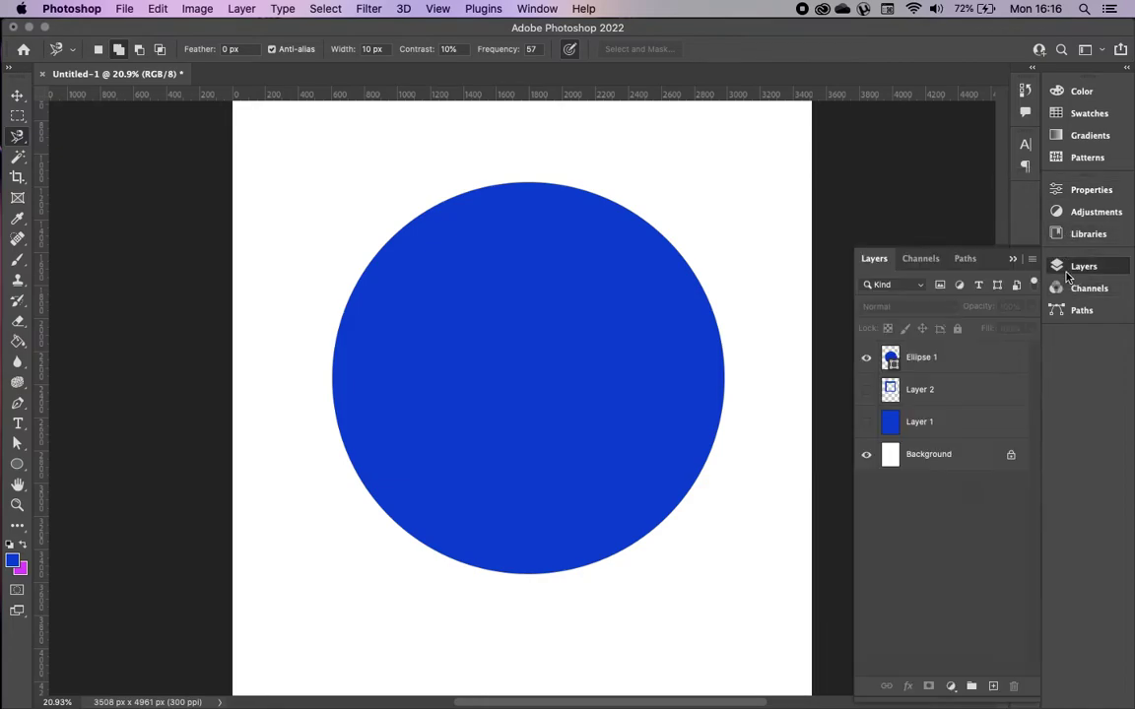
{"action": "left_click", "coordinate": [950, 363]}
{"action": "left_click", "coordinate": [450, 197]}
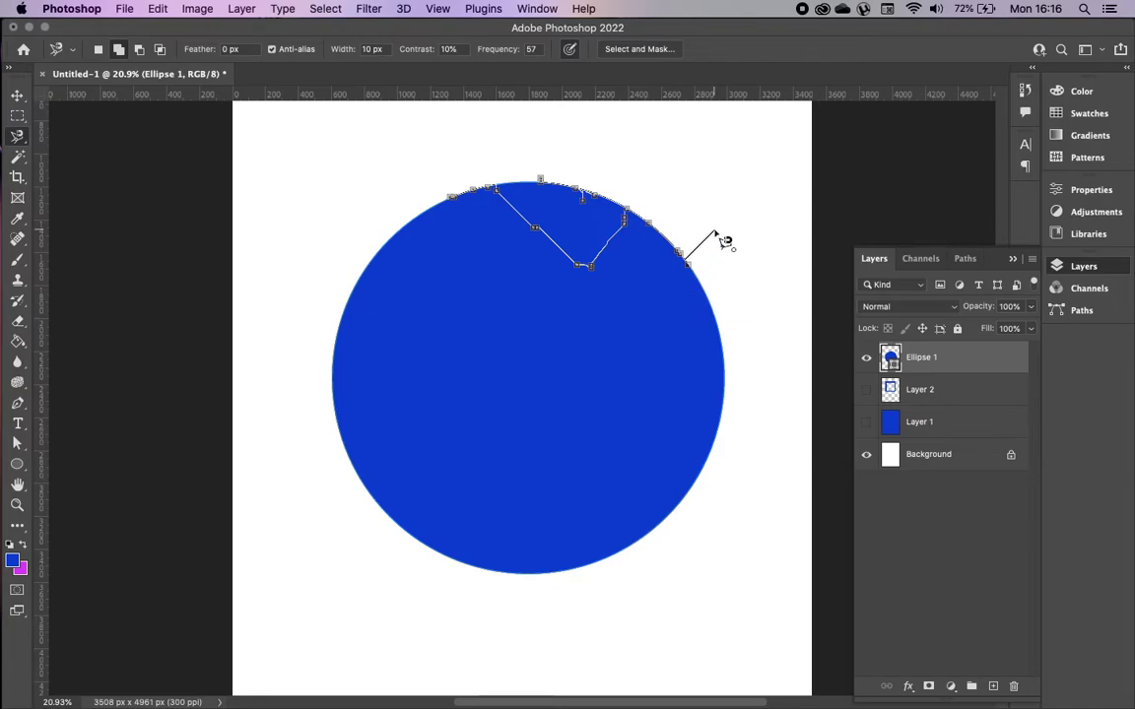
Remove the stray Magnetic Lasso anchor points, trace around the circle's edge and close the selection
{"action": "key", "text": "BackSpace"}
{"action": "key", "text": "BackSpace"}
{"action": "key", "text": "BackSpace"}
{"action": "key", "text": "BackSpace"}
{"action": "key", "text": "BackSpace"}
{"action": "key", "text": "BackSpace"}
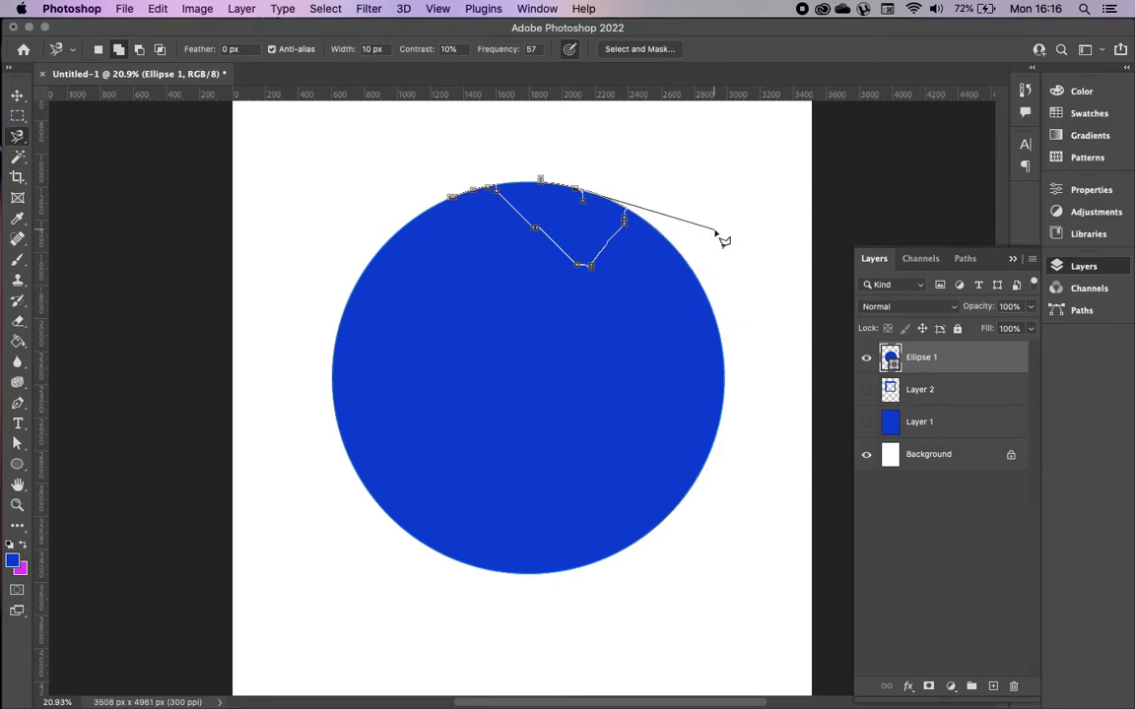
{"action": "key", "text": "BackSpace"}
{"action": "key", "text": "BackSpace"}
{"action": "key", "text": "BackSpace"}
{"action": "key", "text": "BackSpace"}
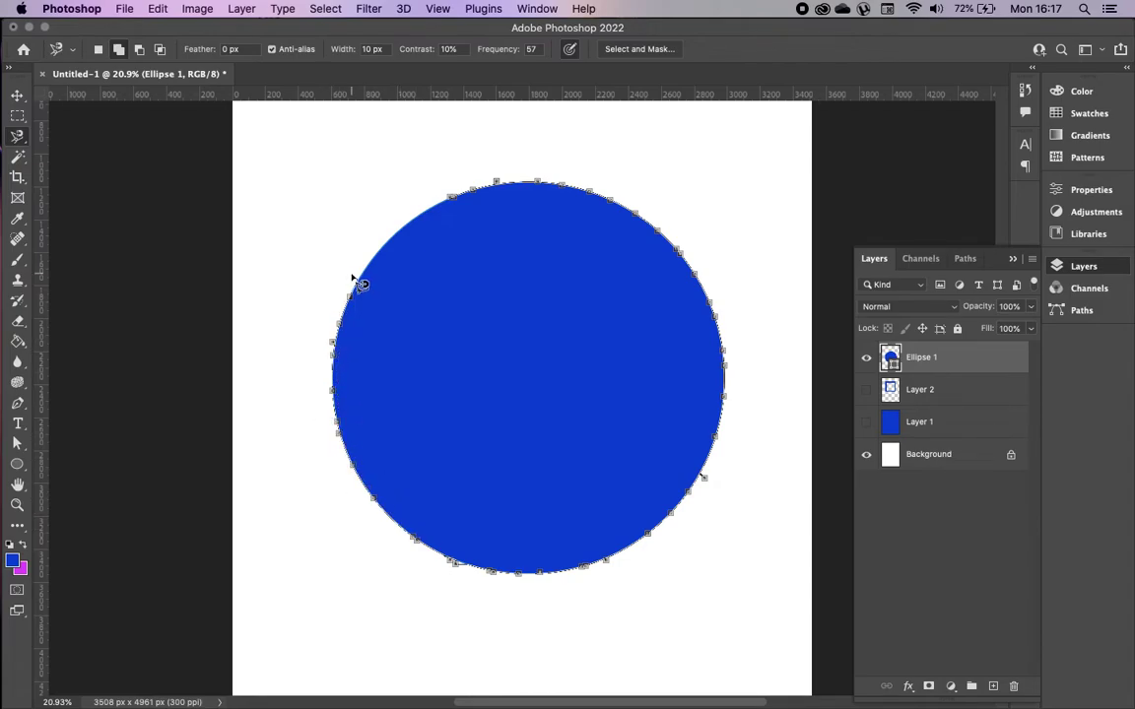
{"action": "left_click", "coordinate": [451, 201]}
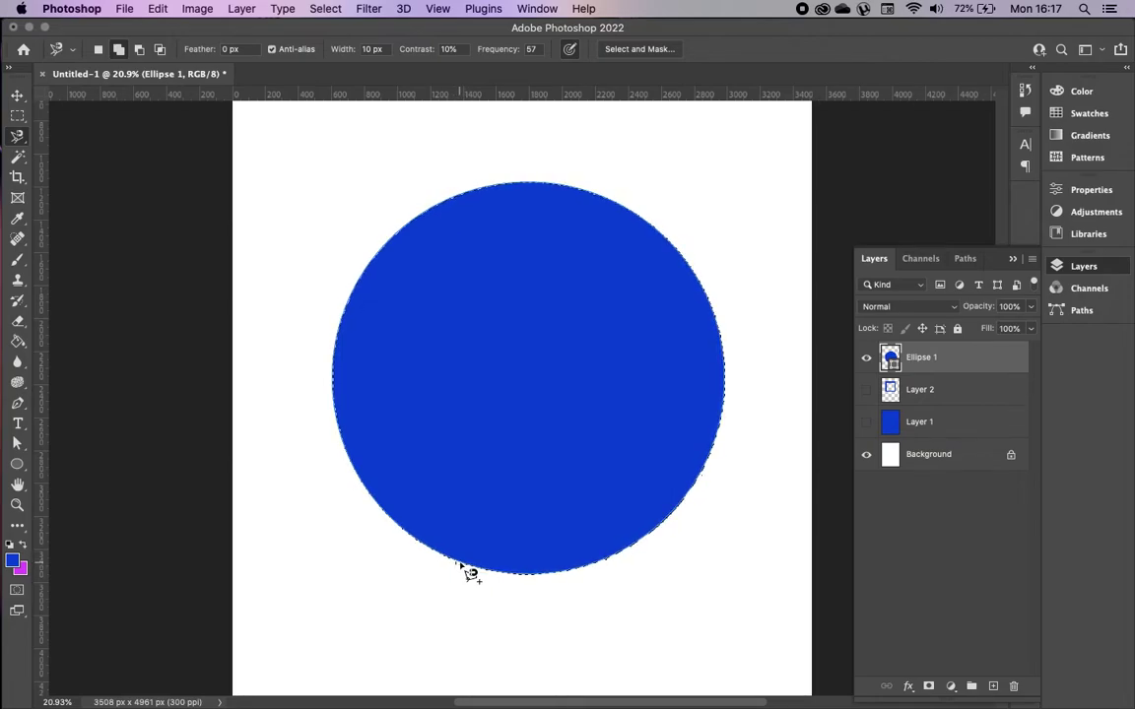
Clear the circle selection and try to select the blue circle with the Magic Wand tool
{"action": "left_click", "coordinate": [16, 136]}
{"action": "left_click", "coordinate": [20, 156]}
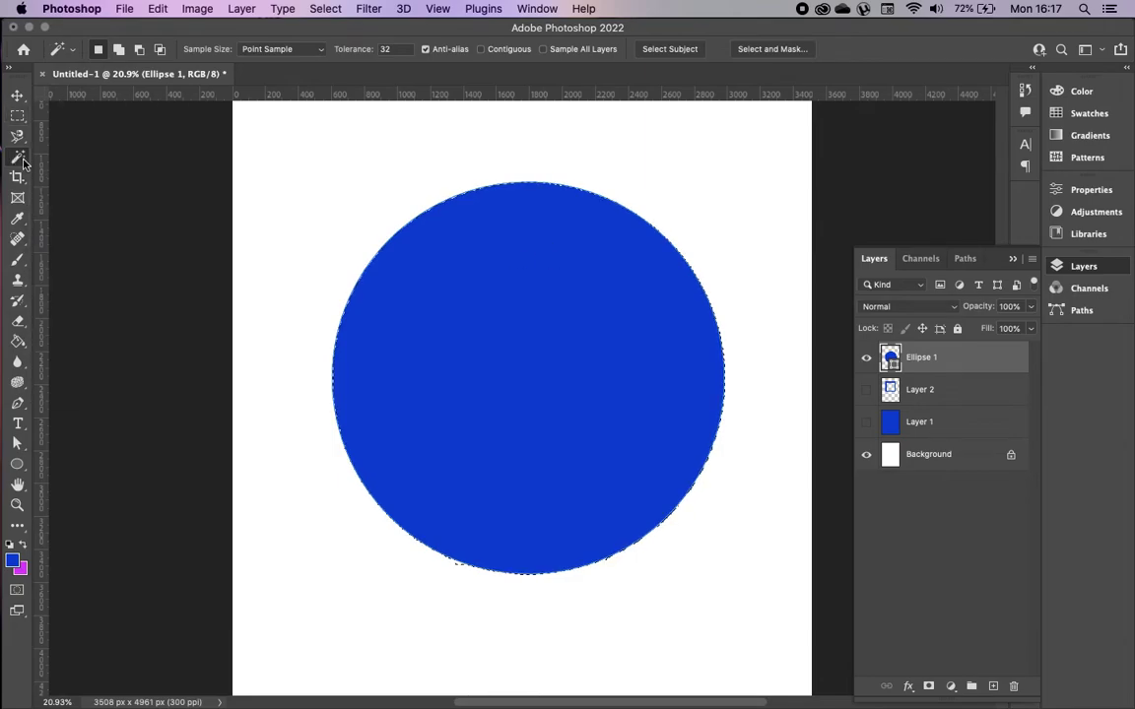
{"action": "left_click", "coordinate": [18, 156]}
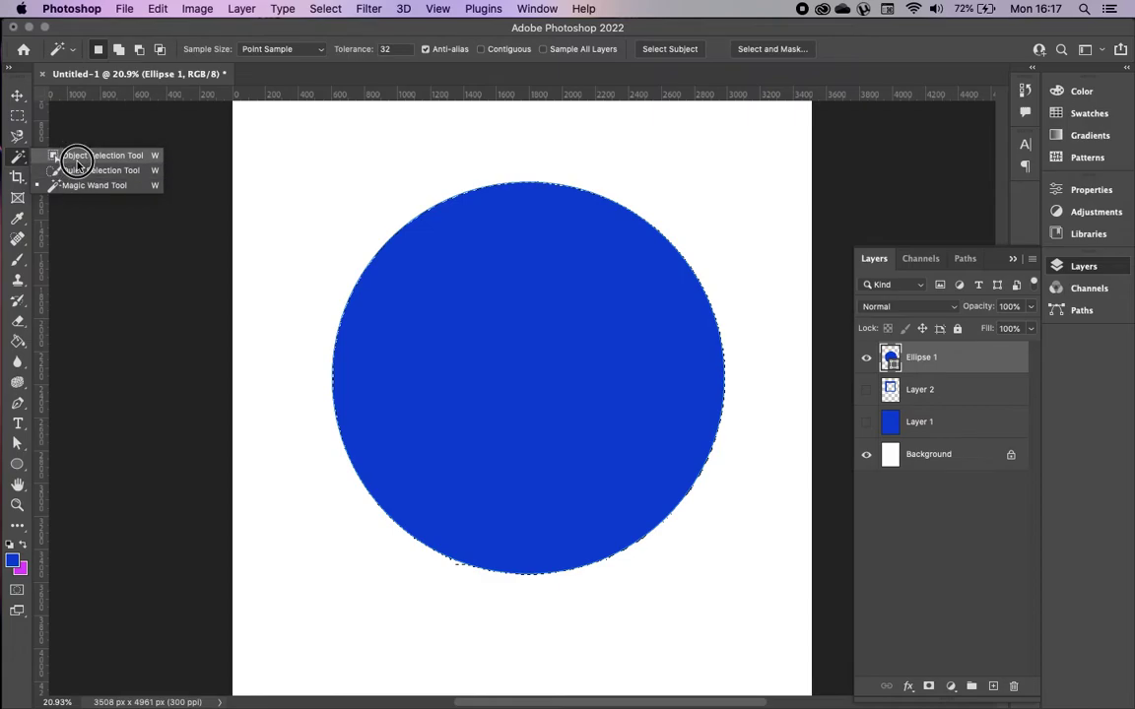
{"action": "left_click", "coordinate": [84, 188]}
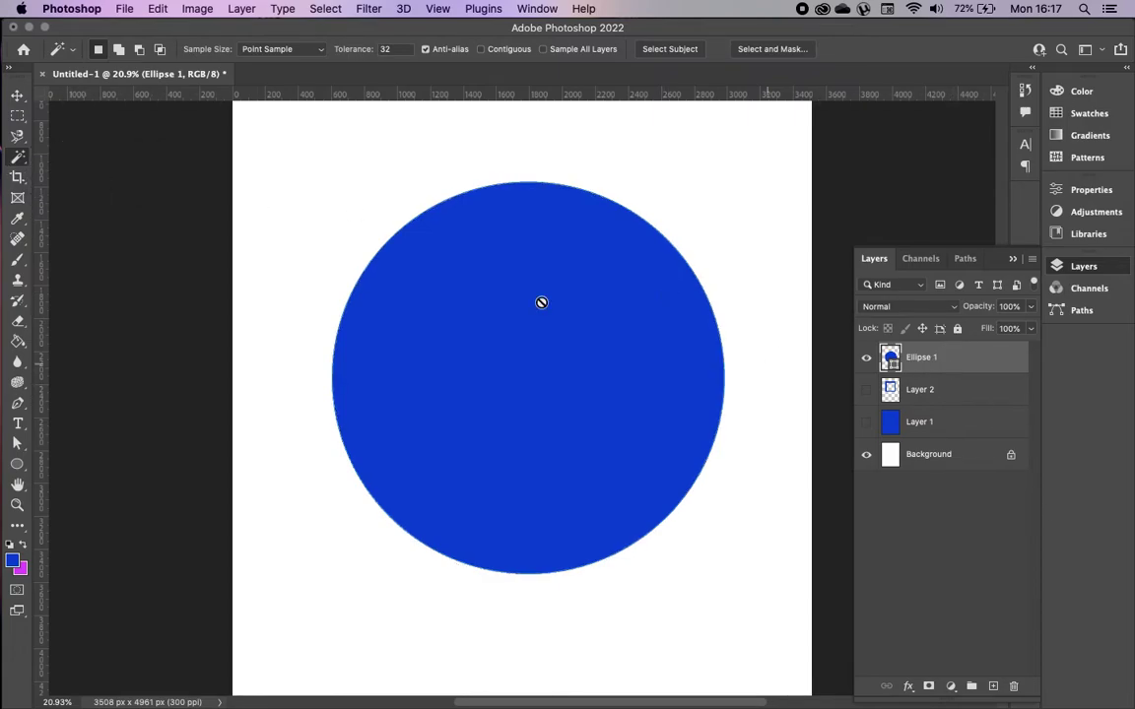
{"action": "left_click", "coordinate": [438, 291]}
{"action": "left_click", "coordinate": [685, 254]}
Add a new layer and create a text box reading "TEXT" over the circle's upper part
{"action": "left_click", "coordinate": [992, 687]}
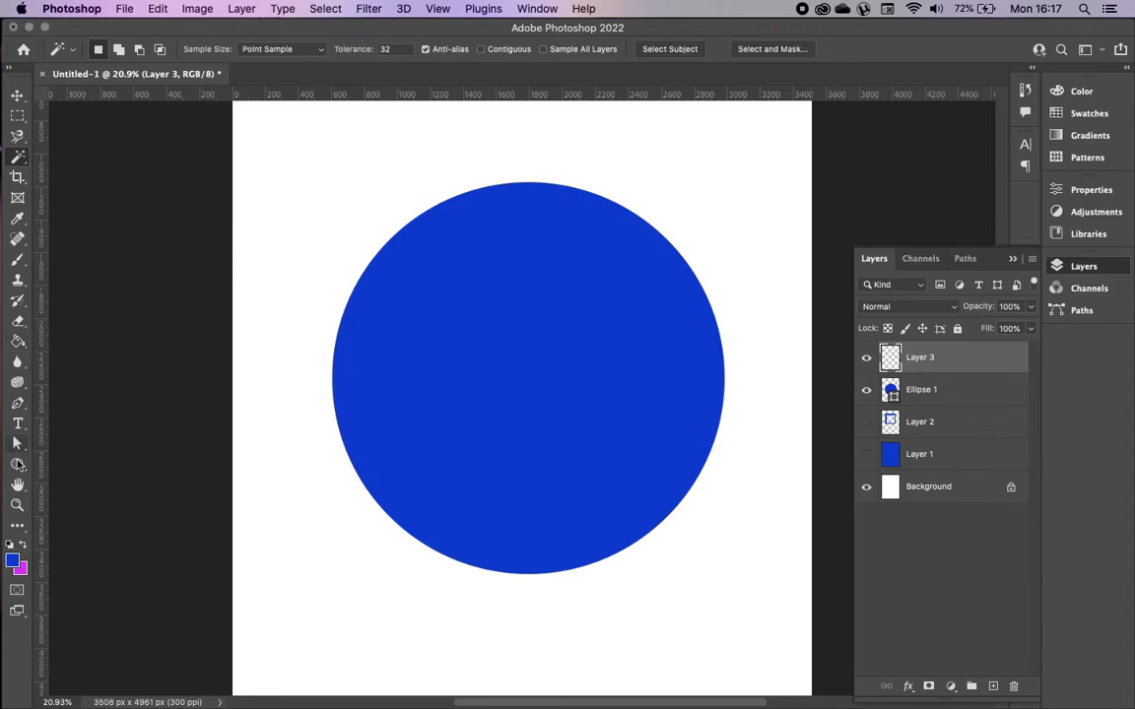
{"action": "left_click", "coordinate": [17, 424]}
{"action": "left_click_drag", "start_coordinate": [395, 155], "coordinate": [719, 274]}
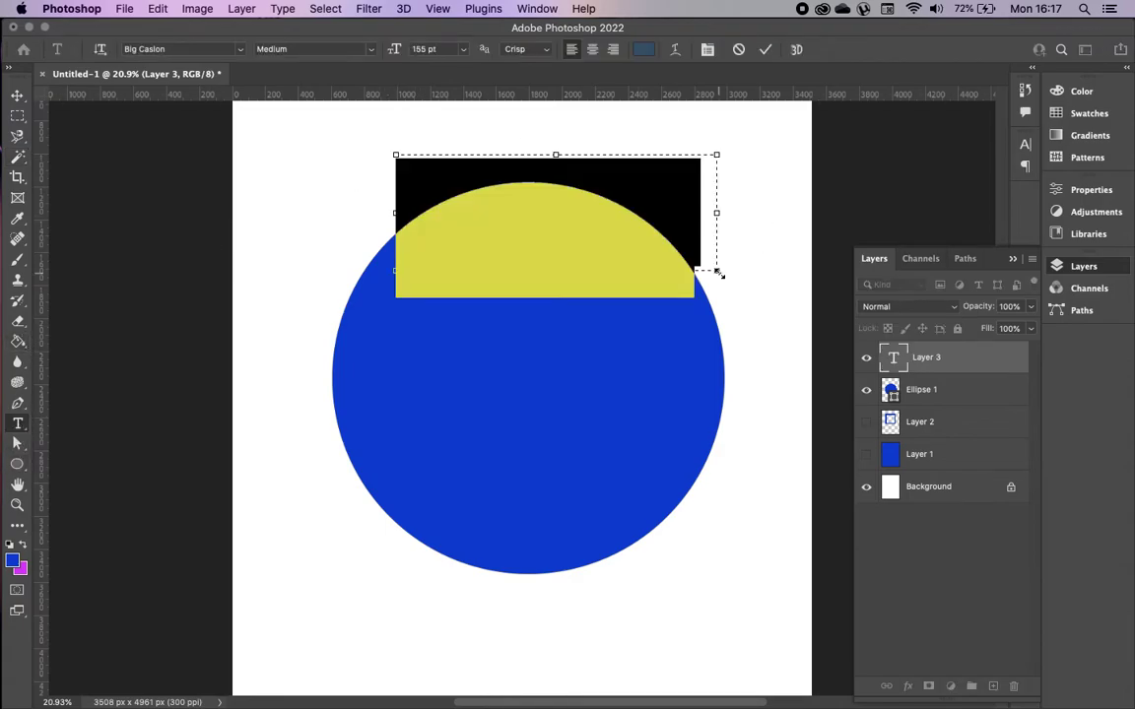
{"action": "type", "text": "TEXT"}
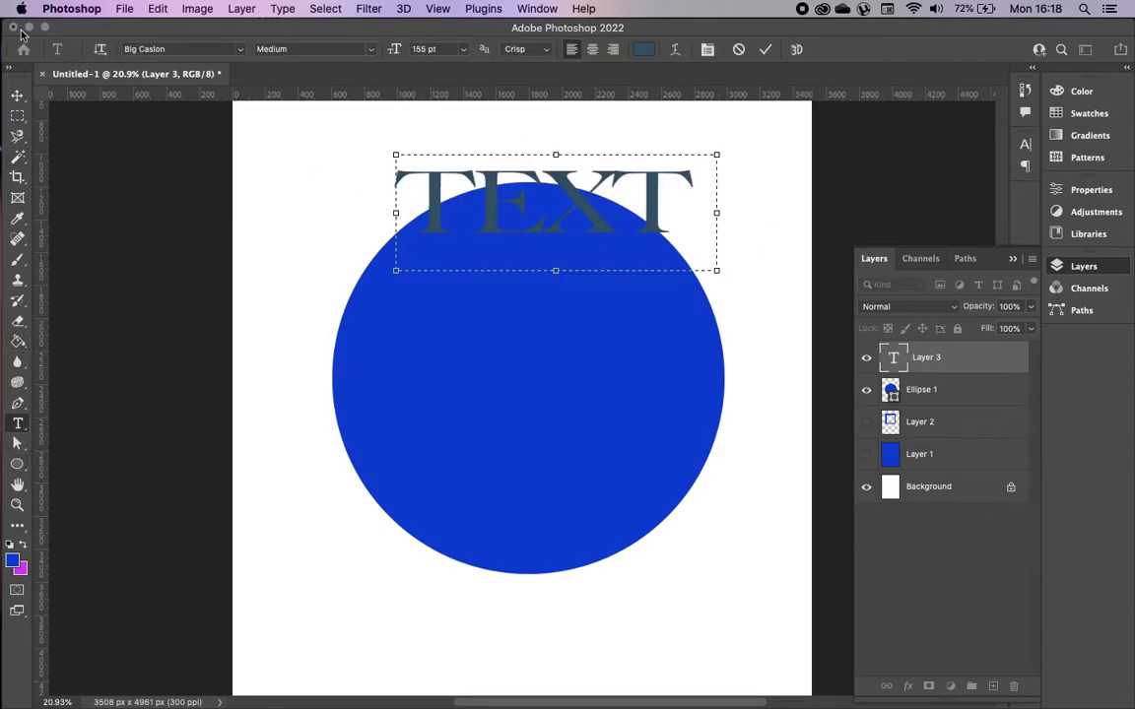
Move the text down to the middle of the circle and hide the Ellipse 1 layer
{"action": "left_click", "coordinate": [18, 100]}
{"action": "left_click_drag", "start_coordinate": [591, 204], "coordinate": [562, 392]}
{"action": "left_click", "coordinate": [866, 390]}
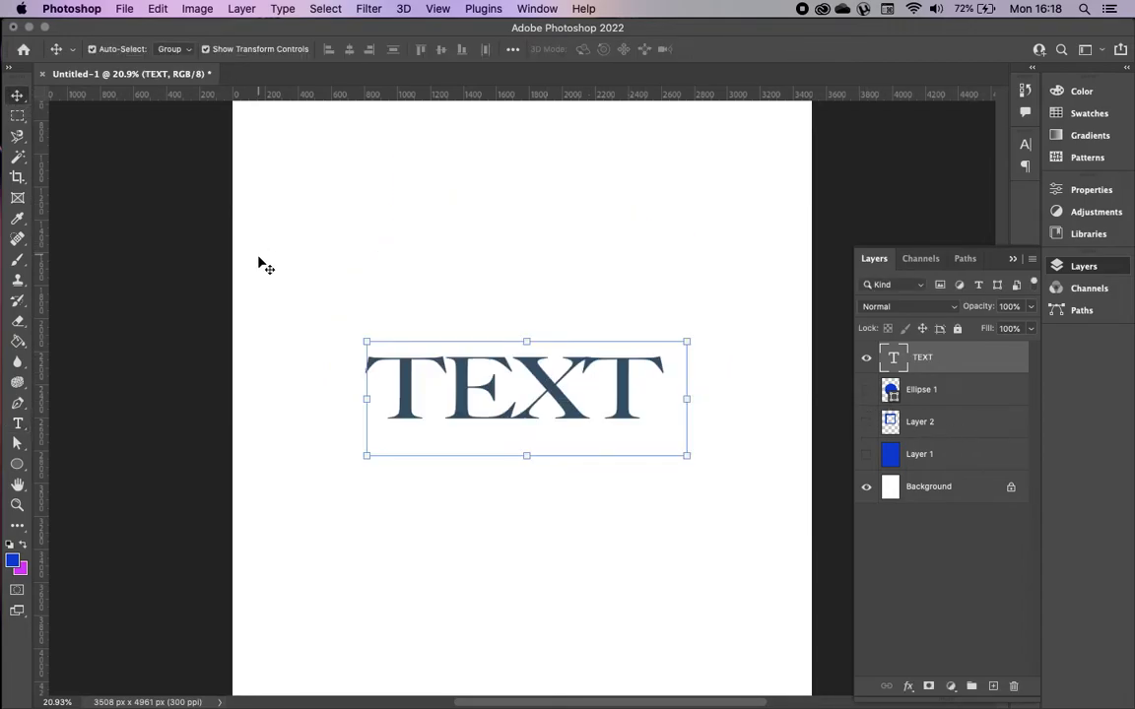
Select all the letters with the Magic Wand, then enable Contiguous and select only the first T
{"action": "left_click", "coordinate": [17, 154]}
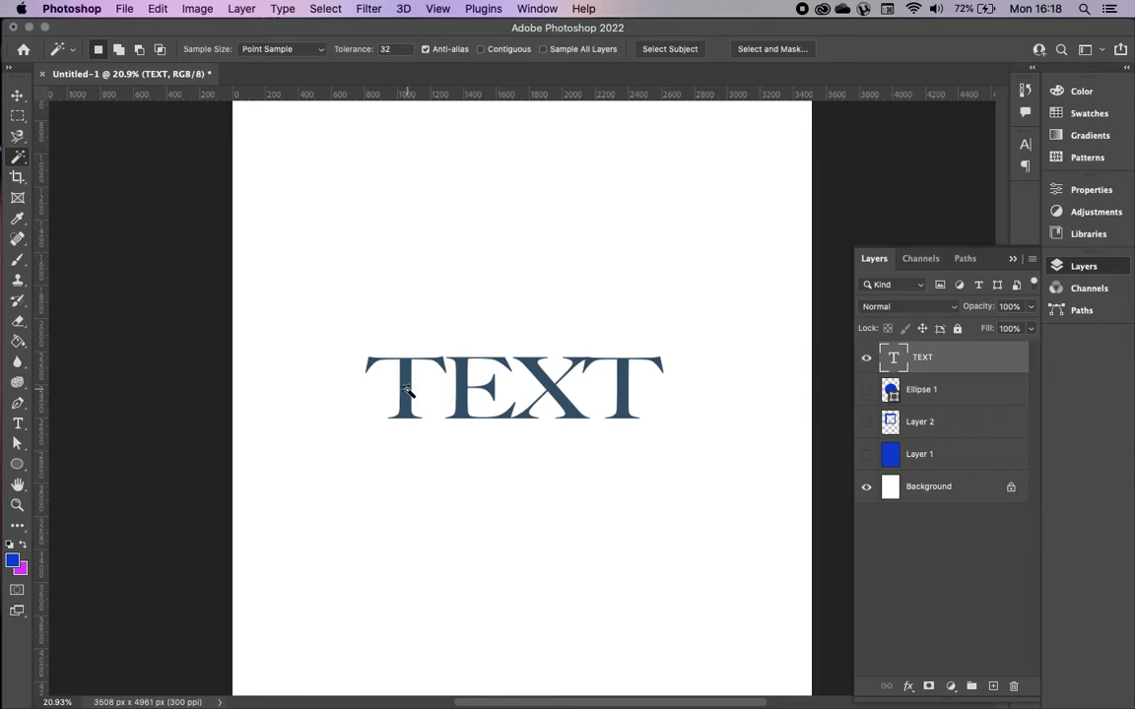
{"action": "left_click", "coordinate": [405, 389]}
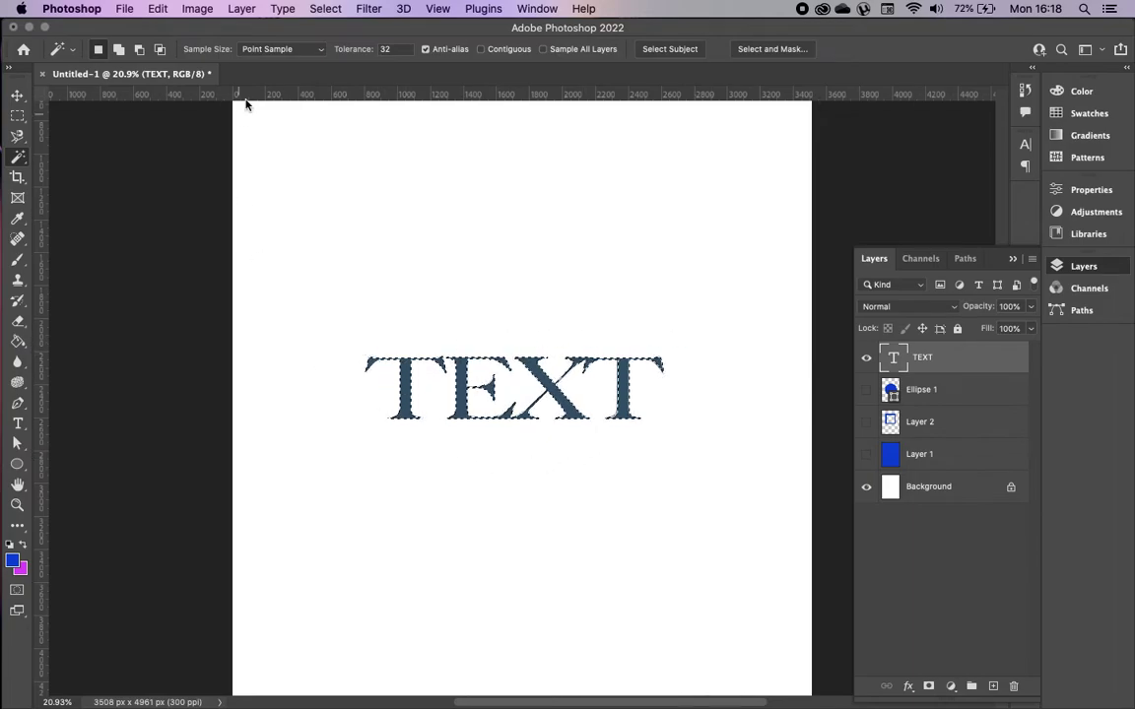
{"action": "left_click", "coordinate": [481, 49]}
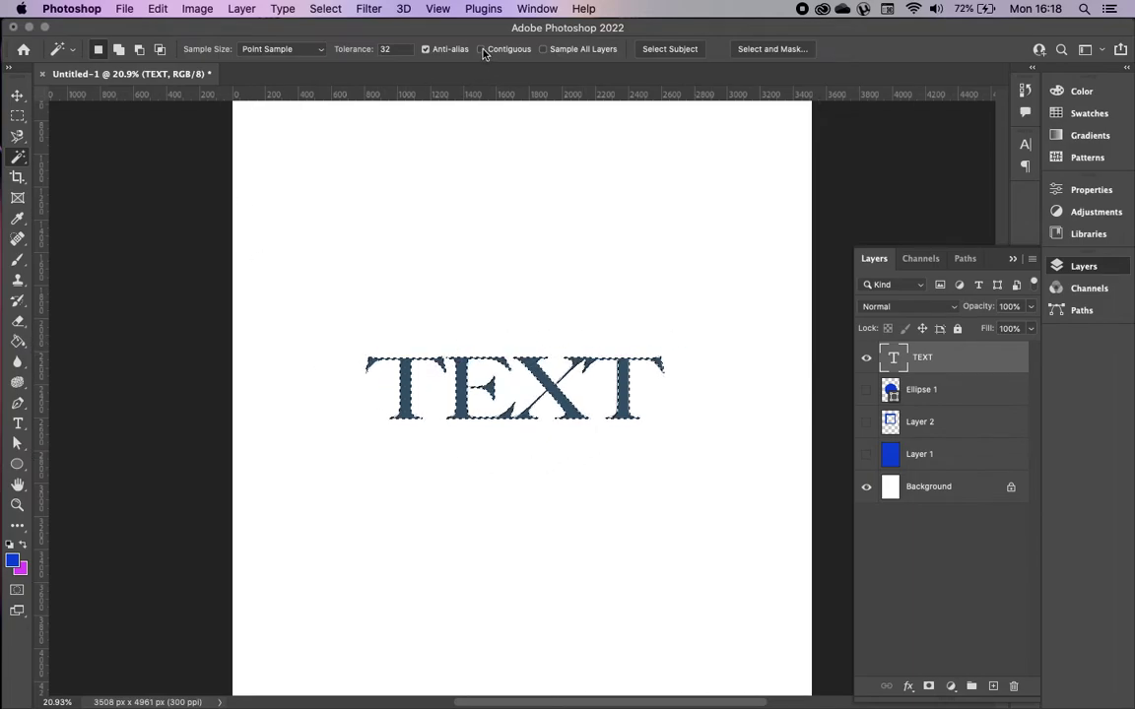
{"action": "left_click", "coordinate": [407, 392]}
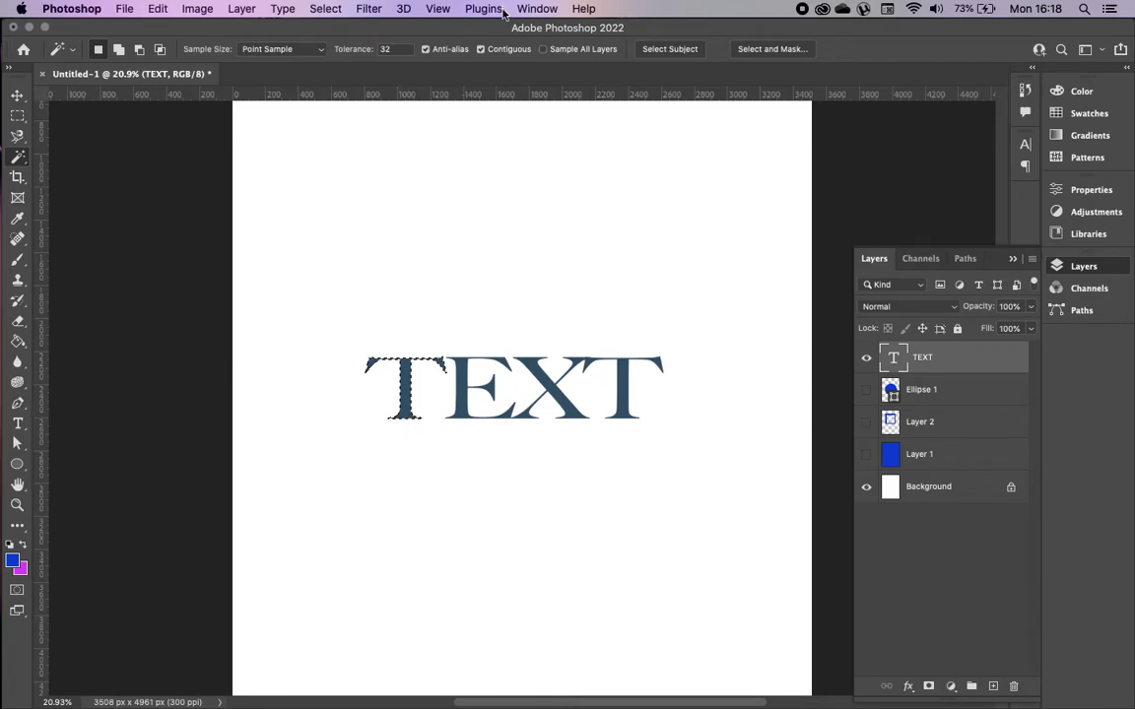
Turn Contiguous off and select the whole word, then turn it back on and reselect the first T
{"action": "left_click", "coordinate": [480, 49]}
{"action": "left_click", "coordinate": [461, 375]}
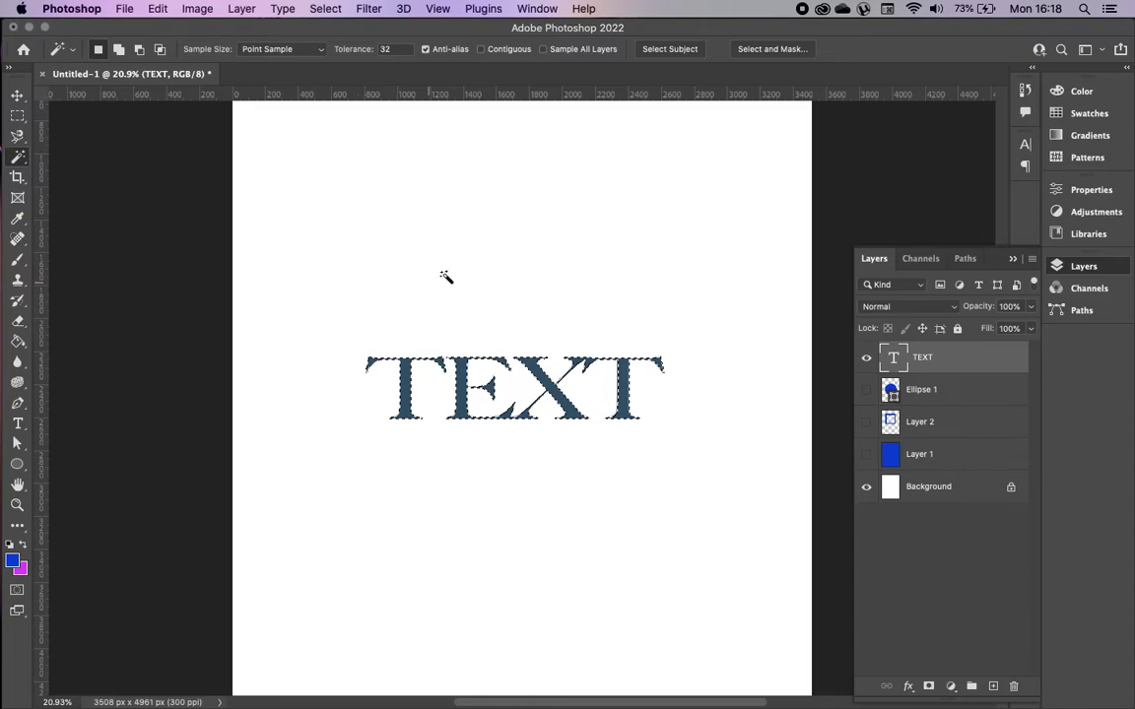
{"action": "left_click", "coordinate": [479, 49]}
{"action": "left_click", "coordinate": [404, 397]}
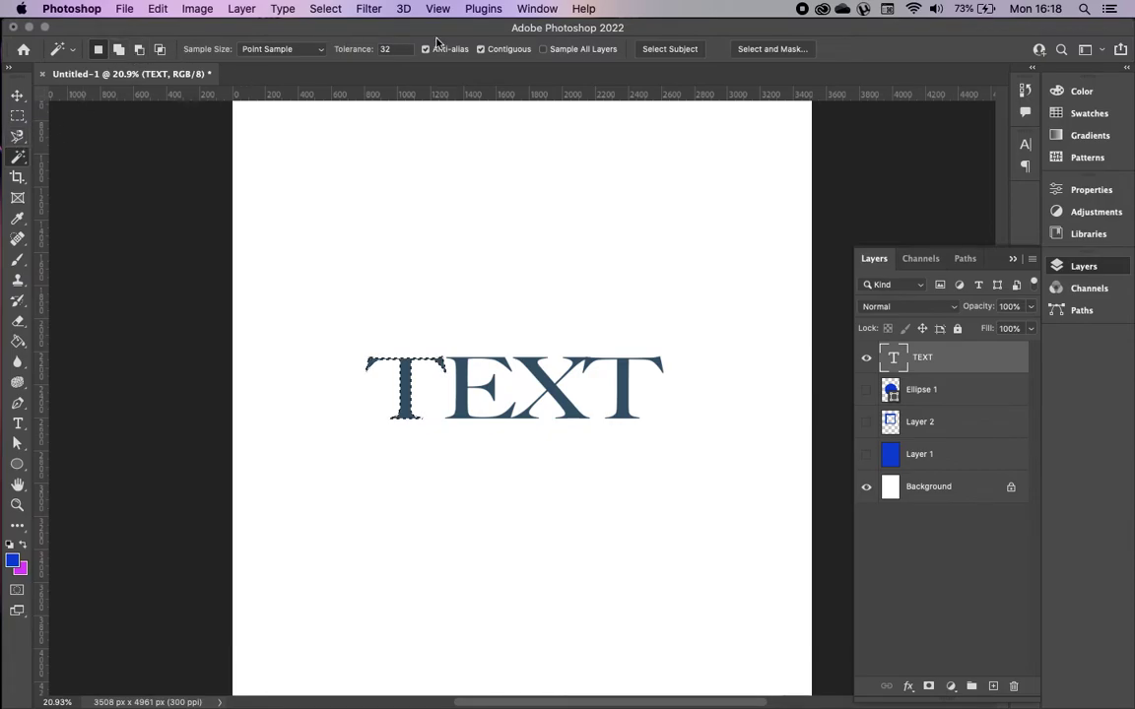
{"action": "left_click", "coordinate": [386, 49]}
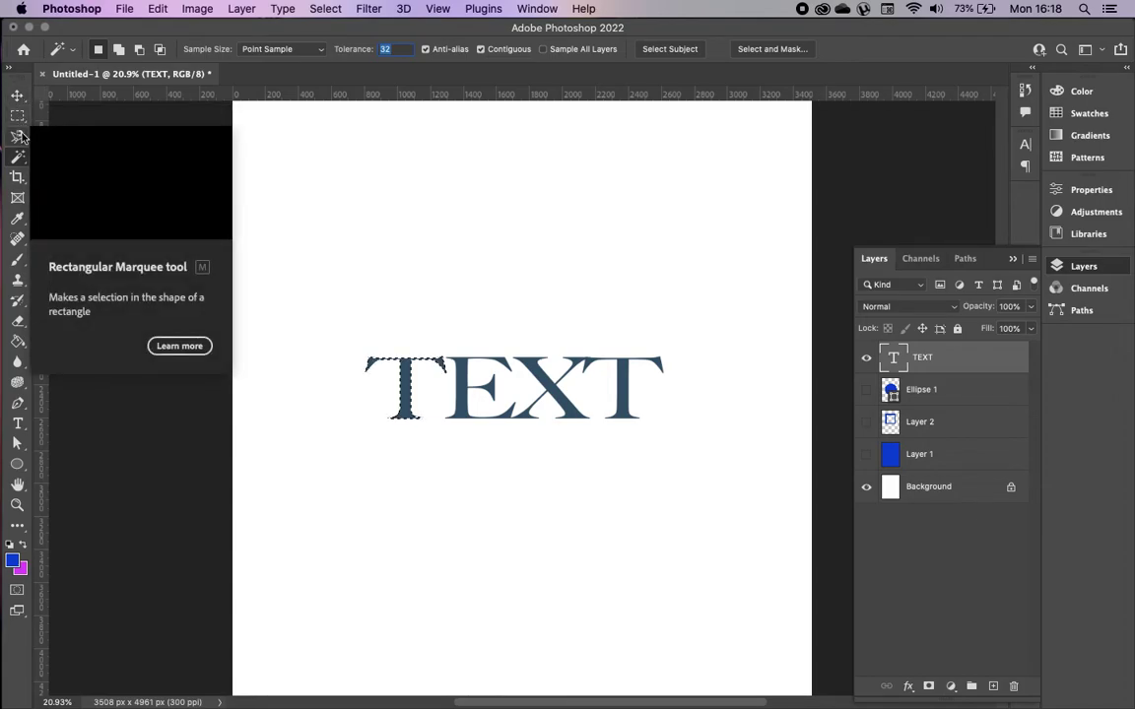
Sample the text's dark blue as the foreground colour with the Eyedropper, and add a new layer for the Brush tool
{"action": "left_click", "coordinate": [19, 219]}
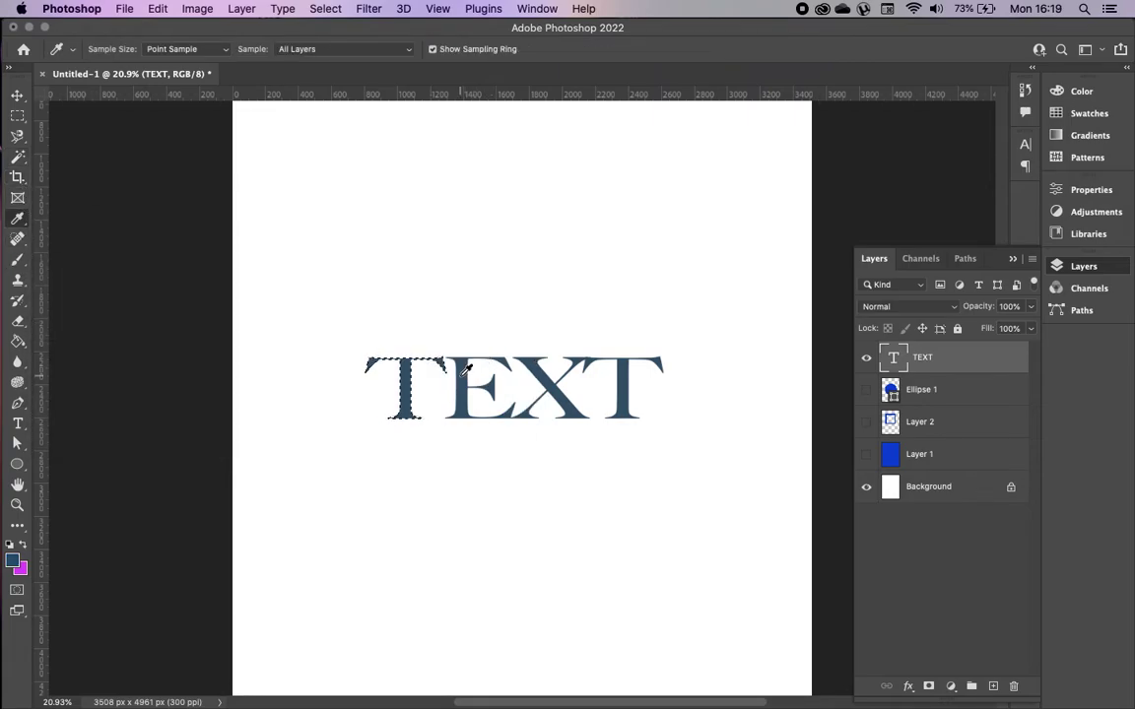
{"action": "left_click", "coordinate": [17, 260]}
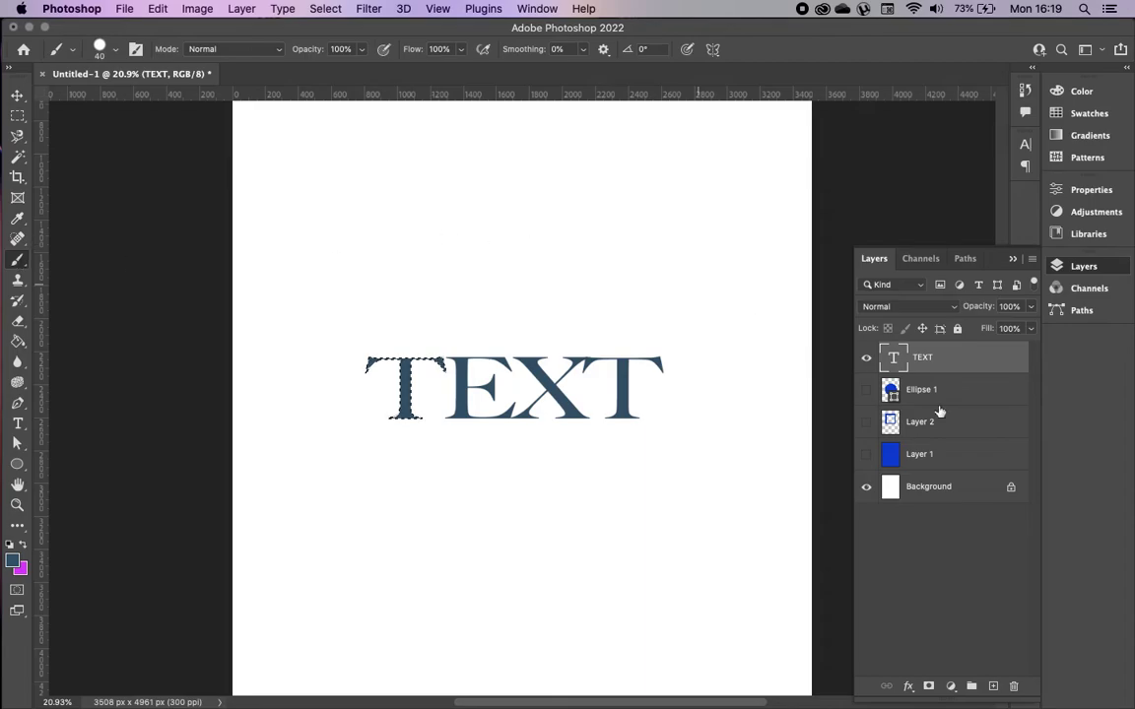
{"action": "left_click", "coordinate": [992, 685]}
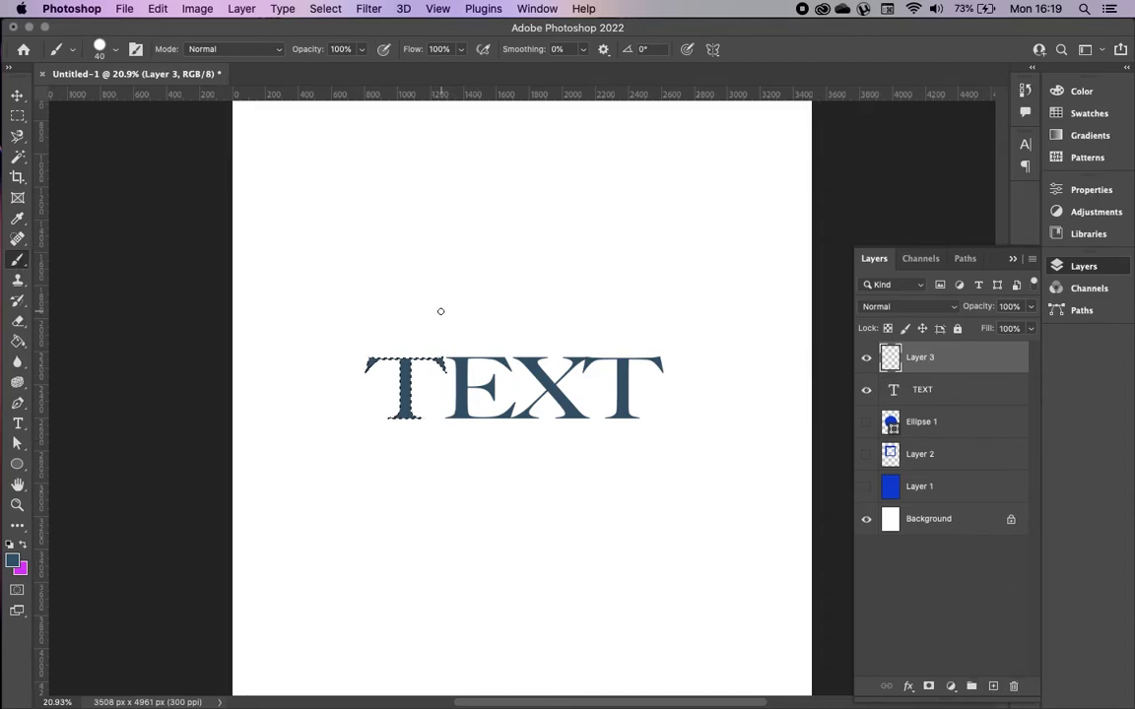
Clear the selection, paint a short brush stroke above the text and undo the stroke
{"action": "key", "text": "super+d"}
{"action": "mouse_move", "coordinate": [405, 303]}
{"action": "left_mouse_down"}
{"action": "mouse_move", "coordinate": [590, 285]}
{"action": "mouse_move", "coordinate": [498, 287]}
{"action": "left_mouse_up"}
{"action": "key", "text": "super+z"}
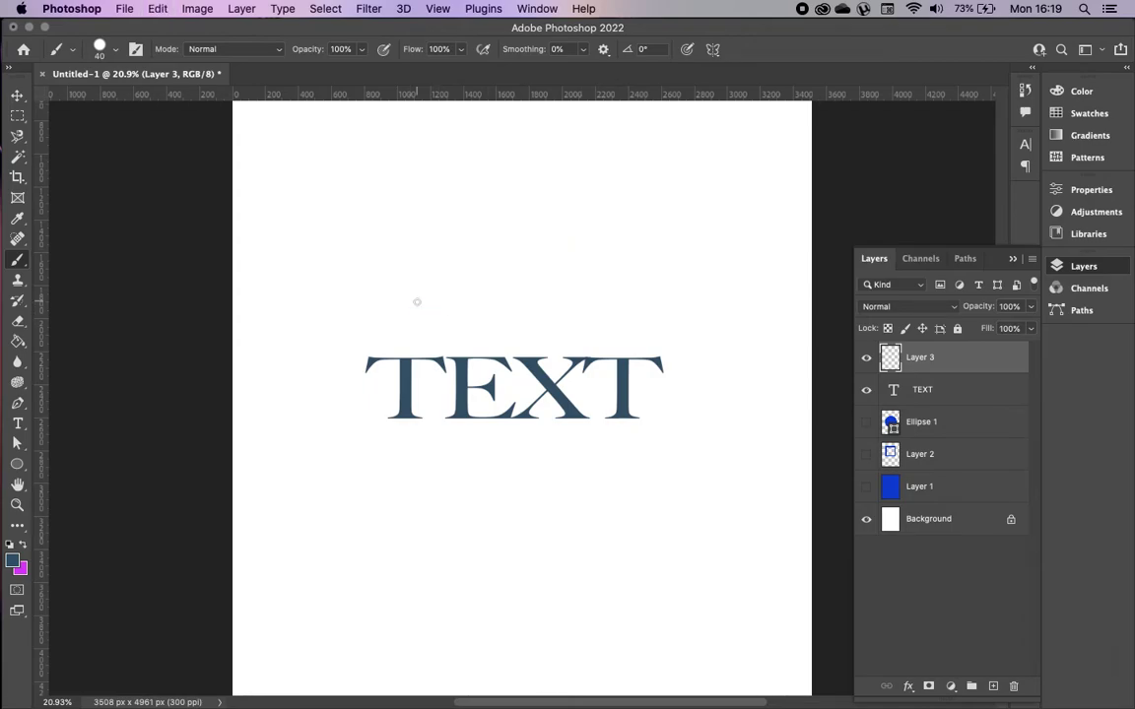
Show the Ellipse 1 layer and try to erase on the circle, declining to rasterize the shape
{"action": "left_click", "coordinate": [19, 323]}
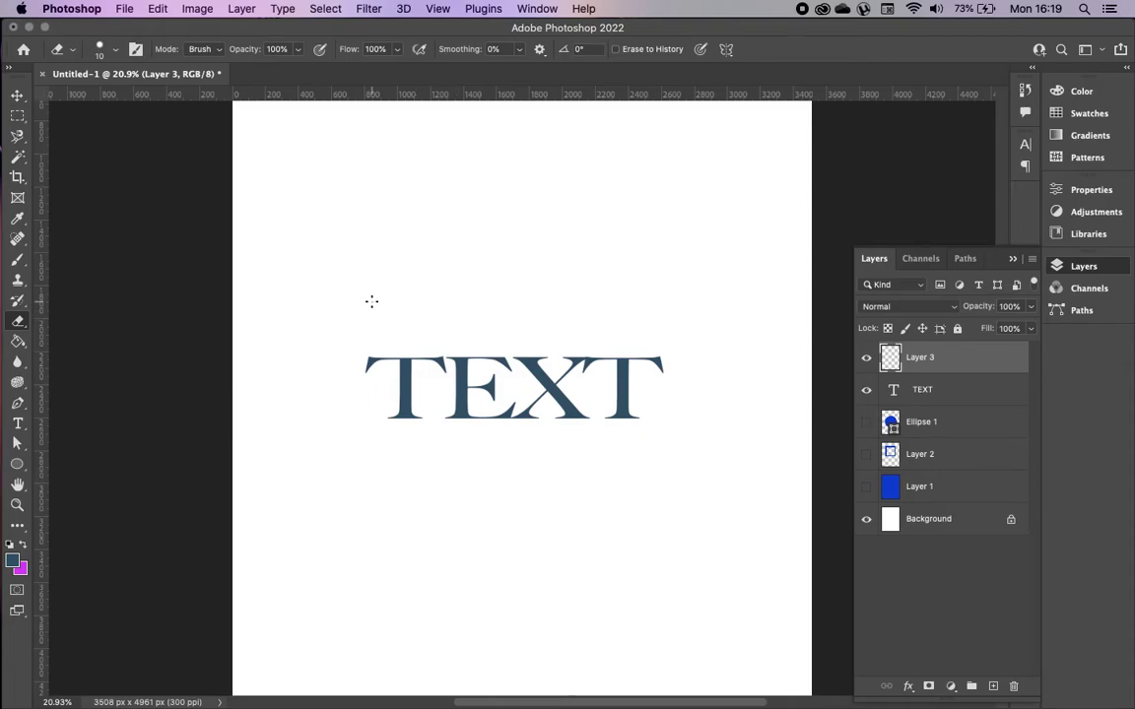
{"action": "left_click", "coordinate": [865, 454]}
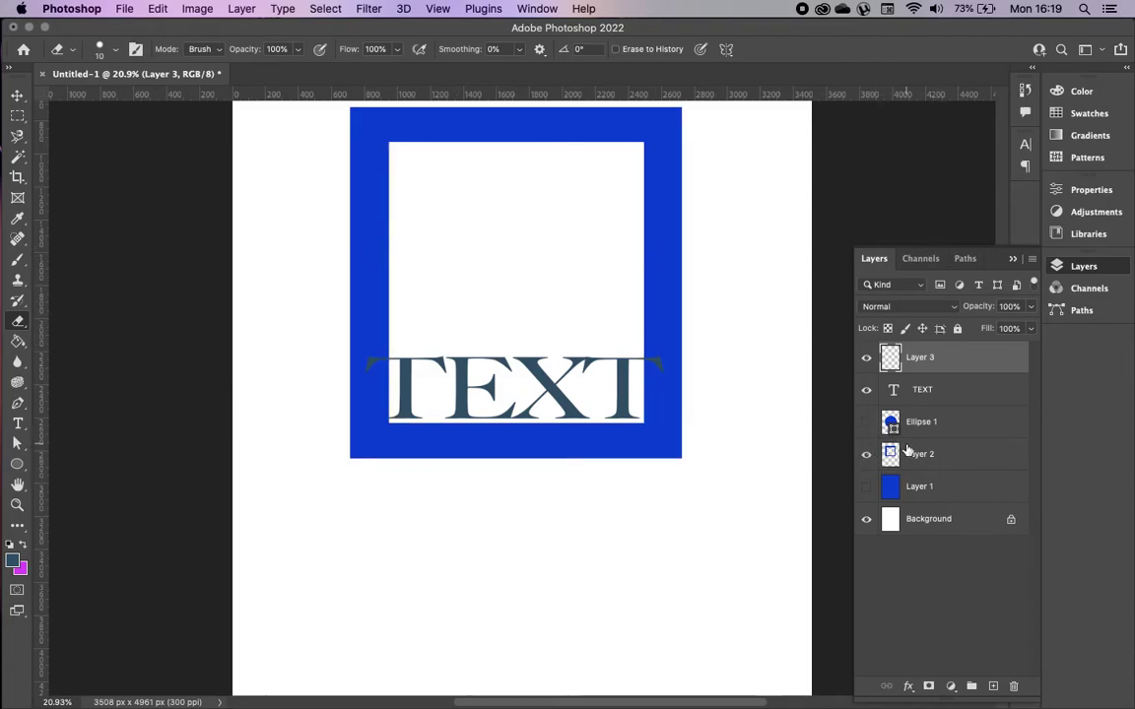
{"action": "left_click", "coordinate": [865, 454]}
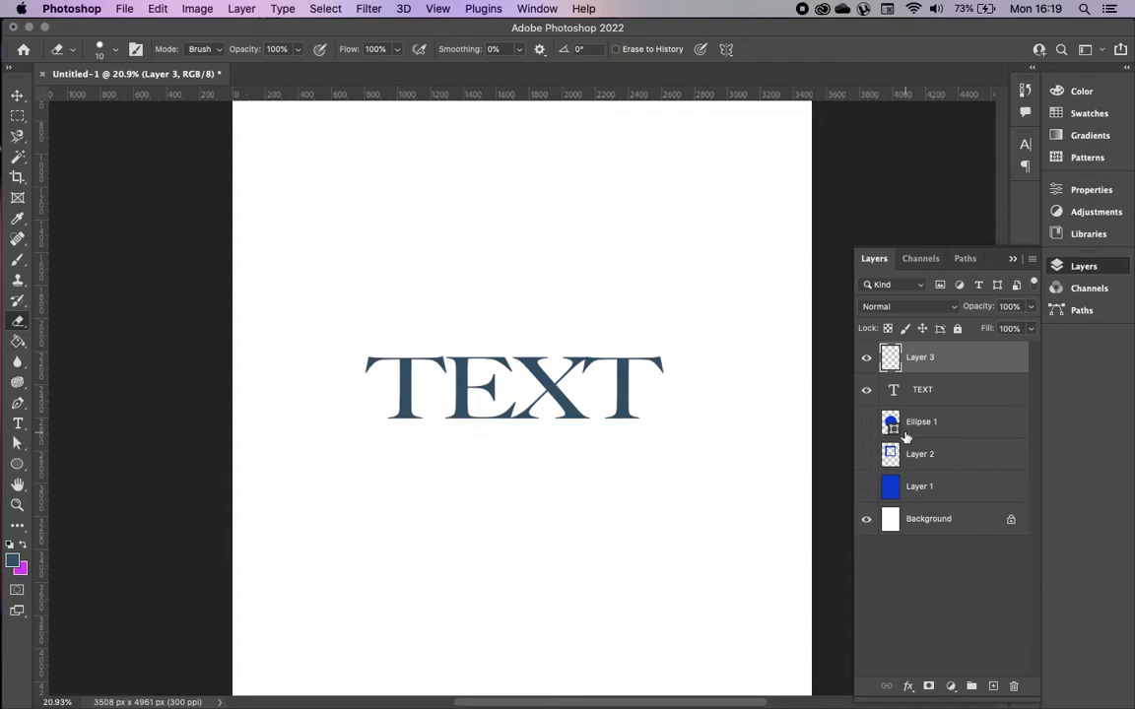
{"action": "left_click", "coordinate": [866, 424]}
{"action": "left_click", "coordinate": [917, 422]}
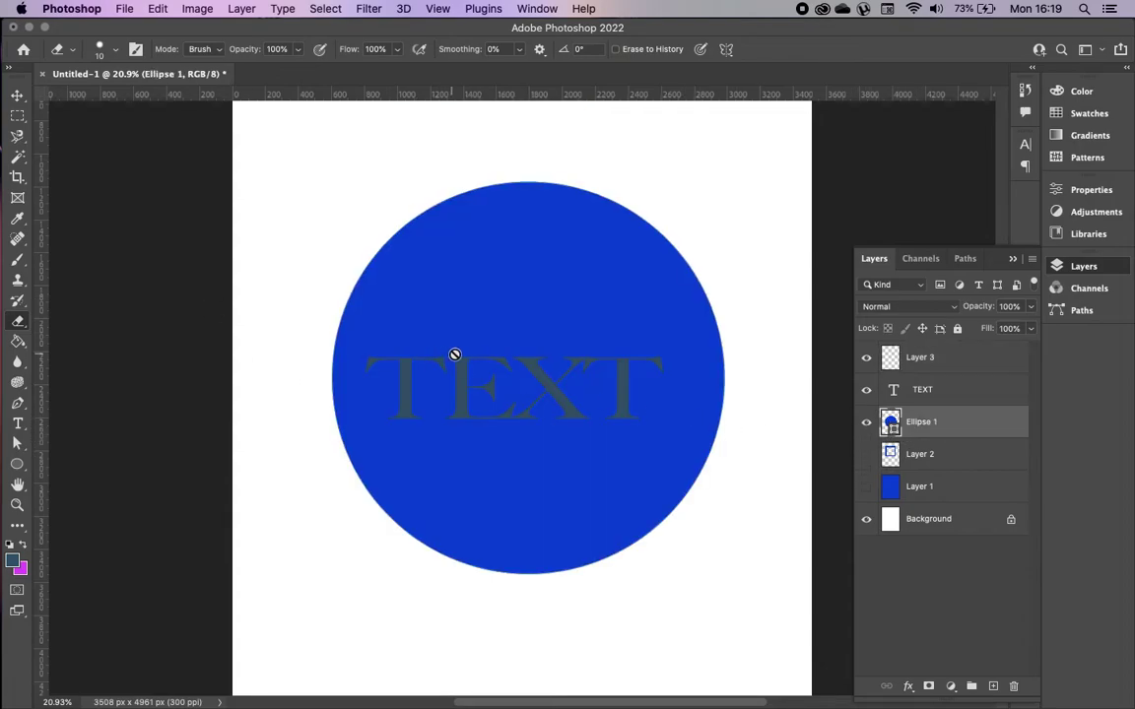
{"action": "left_click", "coordinate": [493, 306]}
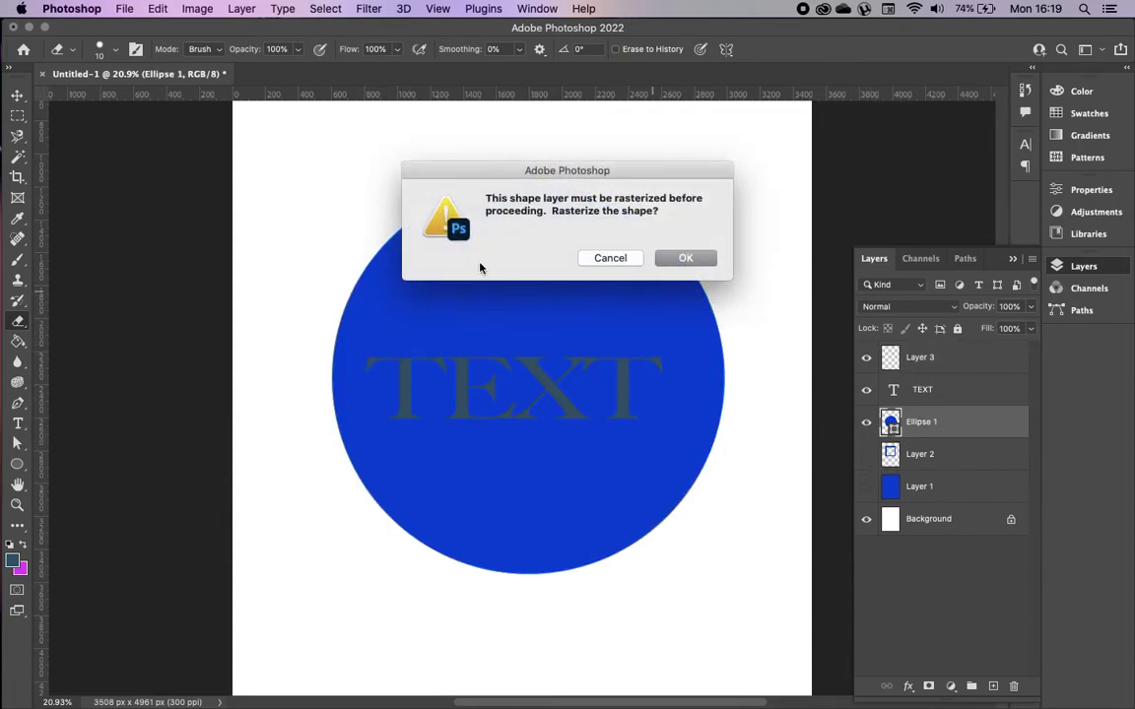
{"action": "left_click", "coordinate": [619, 259]}
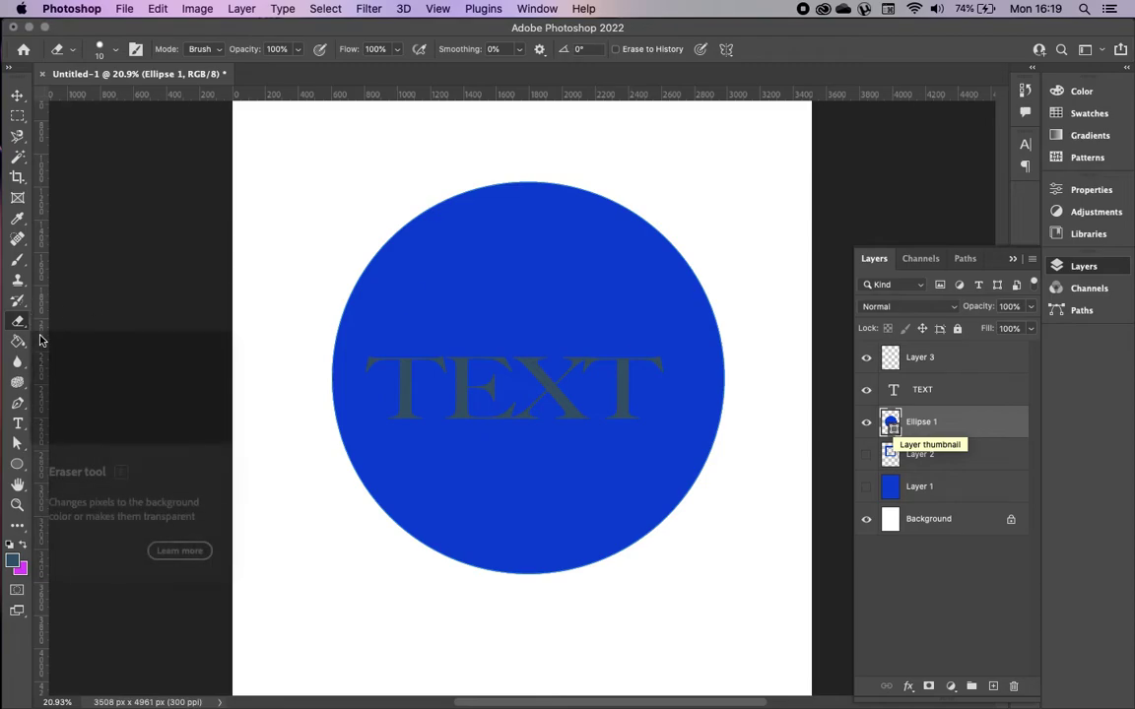
Change the circle's fill to the lighter blue from the recently used colours
{"action": "left_click", "coordinate": [17, 464]}
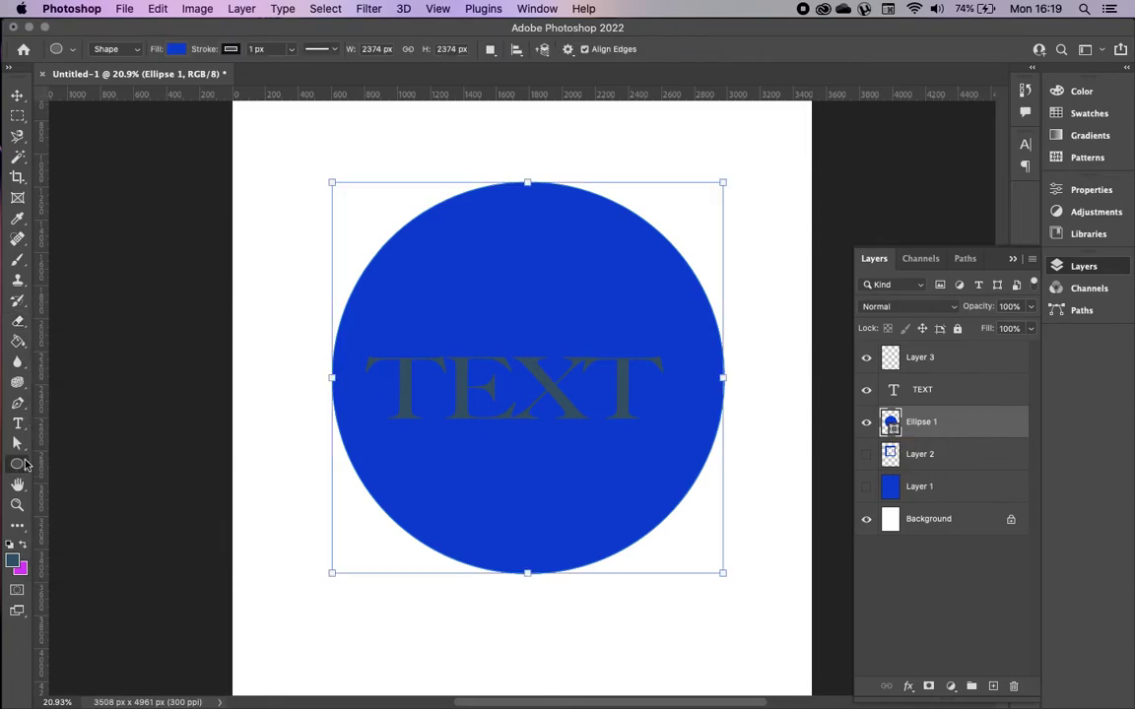
{"action": "left_click", "coordinate": [175, 50]}
{"action": "left_click", "coordinate": [133, 134]}
{"action": "left_click", "coordinate": [233, 49]}
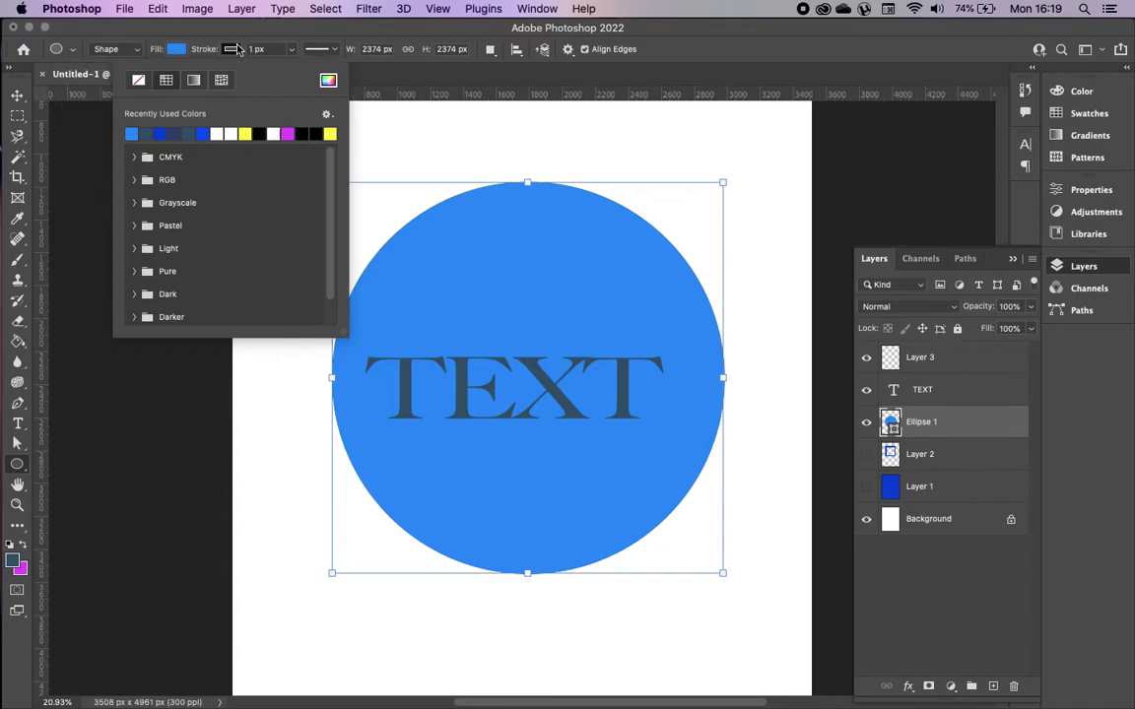
Rasterize the Ellipse 1 shape layer
{"action": "left_click", "coordinate": [17, 95]}
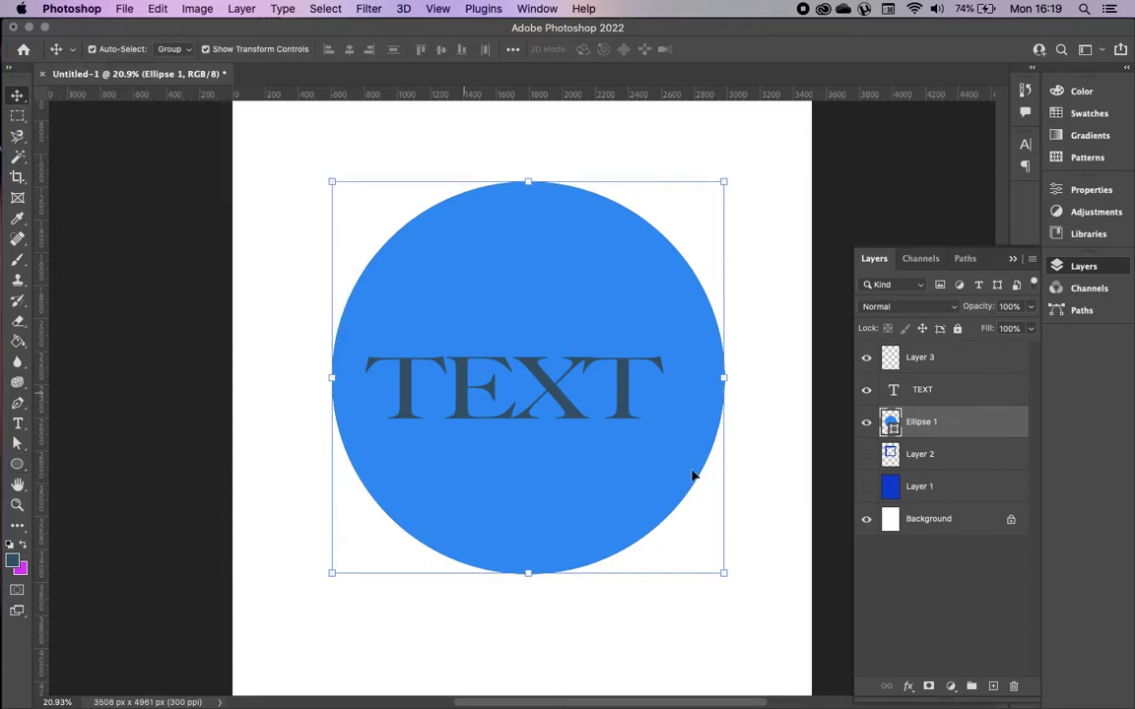
{"action": "right_click", "coordinate": [949, 430]}
{"action": "scroll", "coordinate": [818, 601], "scroll_direction": "down", "scroll_amount": 2}
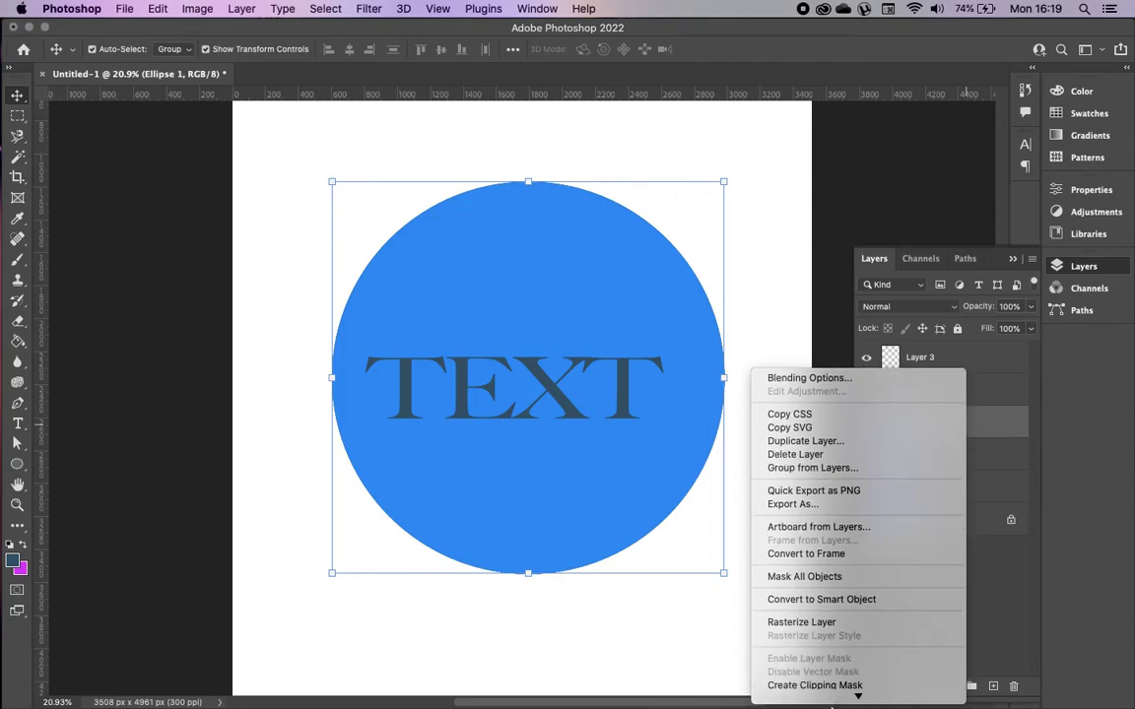
{"action": "left_click", "coordinate": [816, 585]}
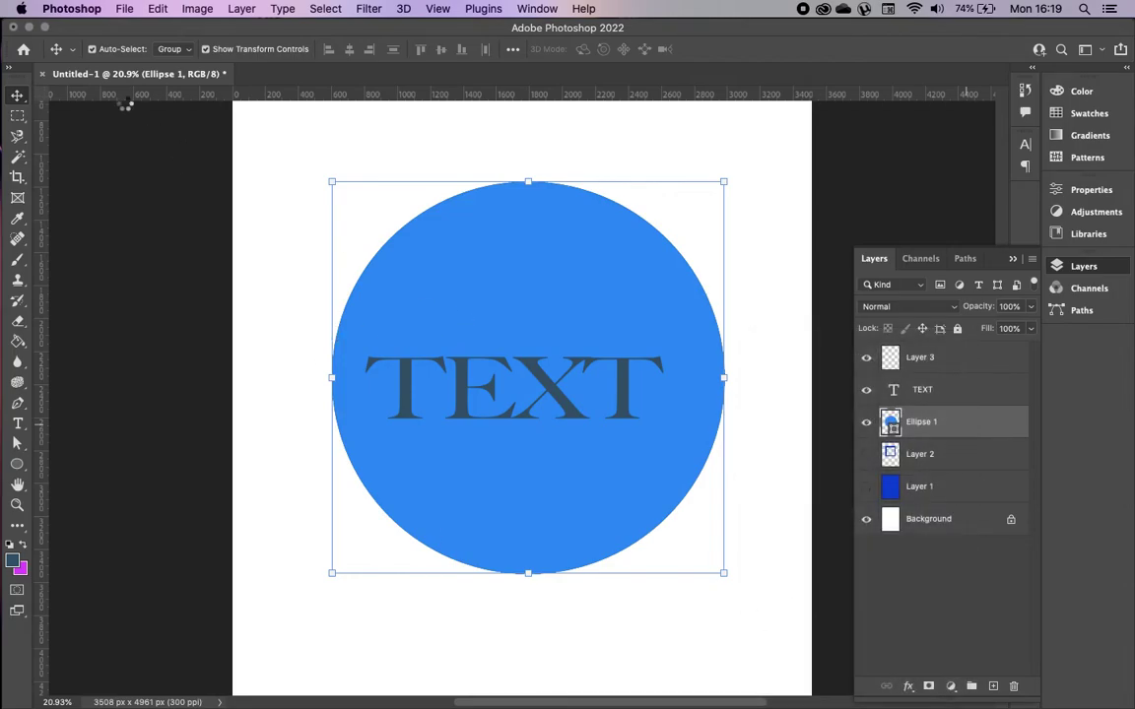
Erase several thin horizontal strokes across the circle above the text with the 10 px Eraser
{"action": "left_click", "coordinate": [19, 323]}
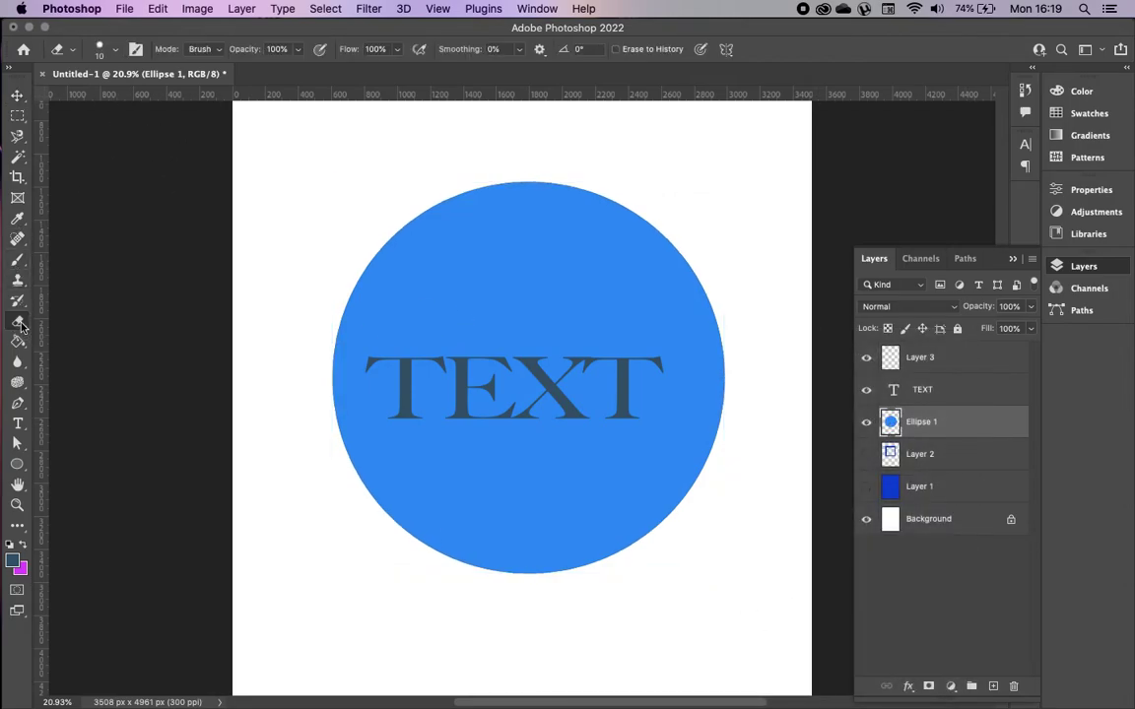
{"action": "left_click_drag", "start_coordinate": [325, 321], "coordinate": [739, 324]}
{"action": "left_click_drag", "start_coordinate": [330, 316], "coordinate": [800, 314]}
{"action": "mouse_move", "coordinate": [314, 326]}
{"action": "left_mouse_down"}
{"action": "mouse_move", "coordinate": [609, 322]}
{"action": "mouse_move", "coordinate": [785, 301]}
{"action": "left_mouse_up"}
Rasterize the TEXT layer and erase several thin strokes across its letters
{"action": "left_click", "coordinate": [19, 97]}
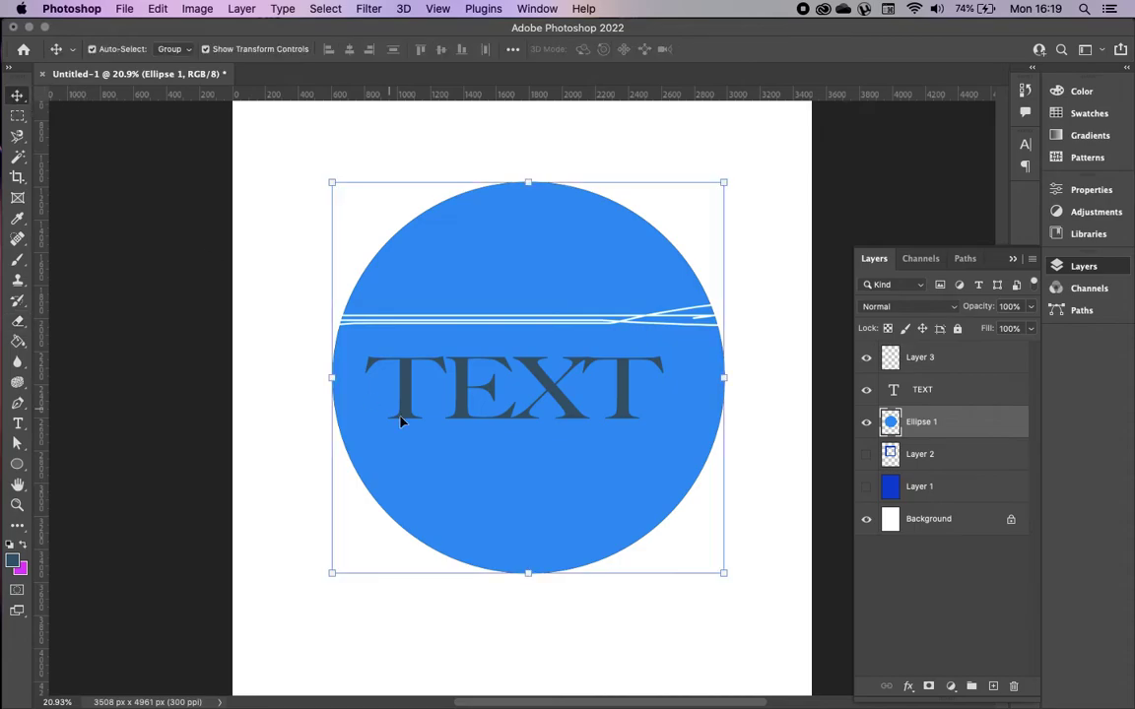
{"action": "left_click", "coordinate": [463, 410]}
{"action": "left_click", "coordinate": [16, 324]}
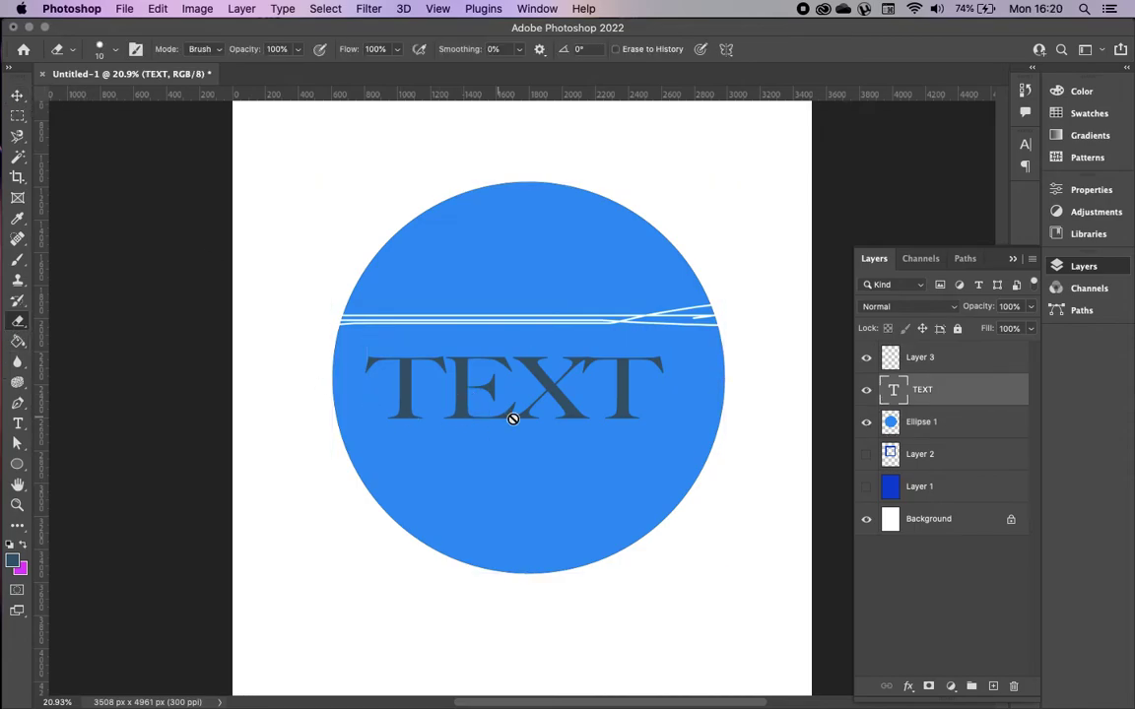
{"action": "left_click", "coordinate": [438, 387]}
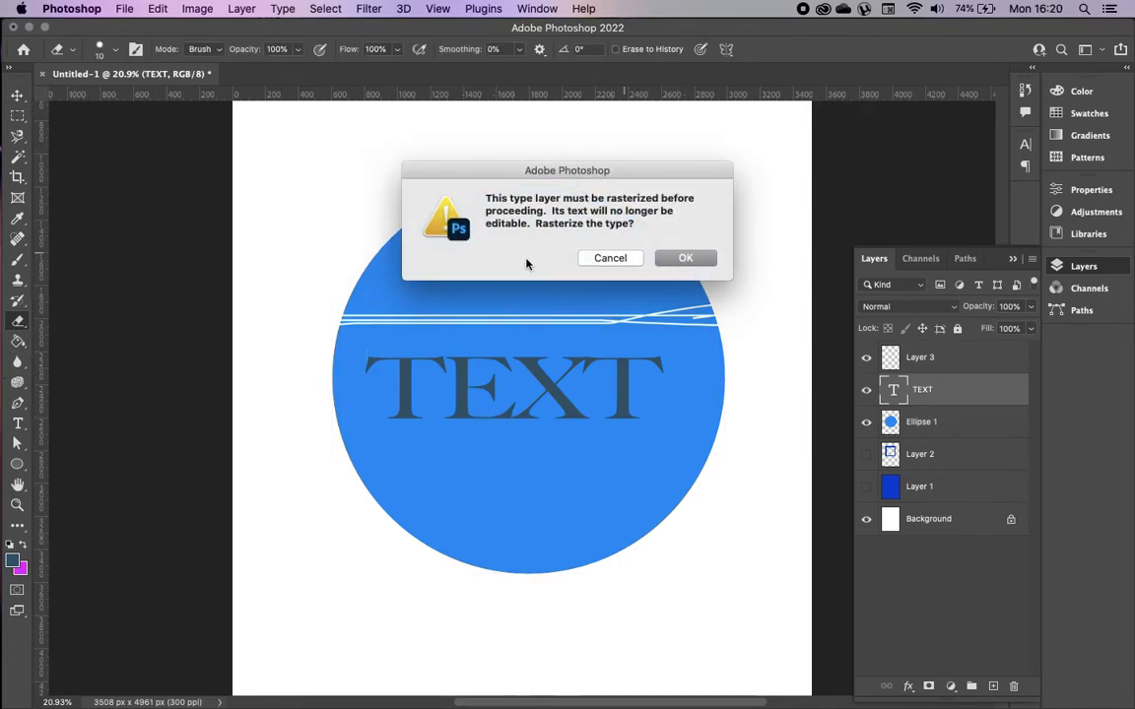
{"action": "left_click", "coordinate": [678, 258]}
{"action": "left_click_drag", "start_coordinate": [374, 395], "coordinate": [696, 400]}
{"action": "mouse_move", "coordinate": [426, 367]}
{"action": "left_mouse_down"}
{"action": "mouse_move", "coordinate": [691, 382]}
{"action": "mouse_move", "coordinate": [350, 390]}
{"action": "mouse_move", "coordinate": [630, 391]}
{"action": "left_mouse_up"}
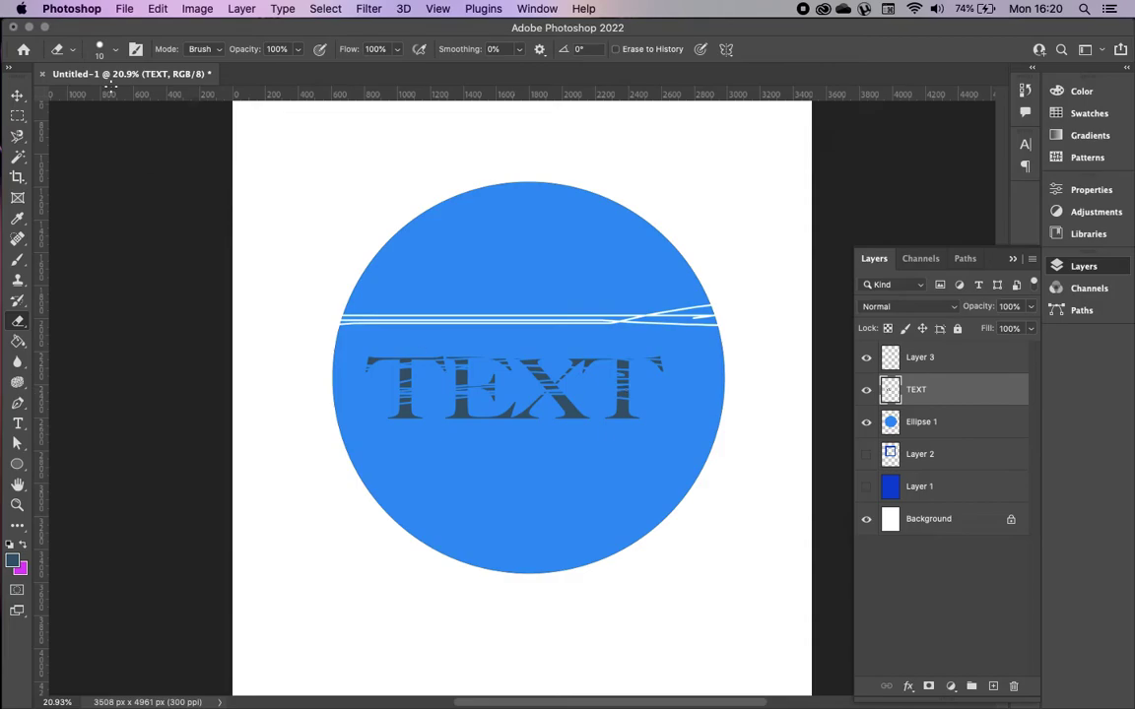
Undo the erasing and rasterizing on both the text and the circle
{"action": "left_click", "coordinate": [17, 94]}
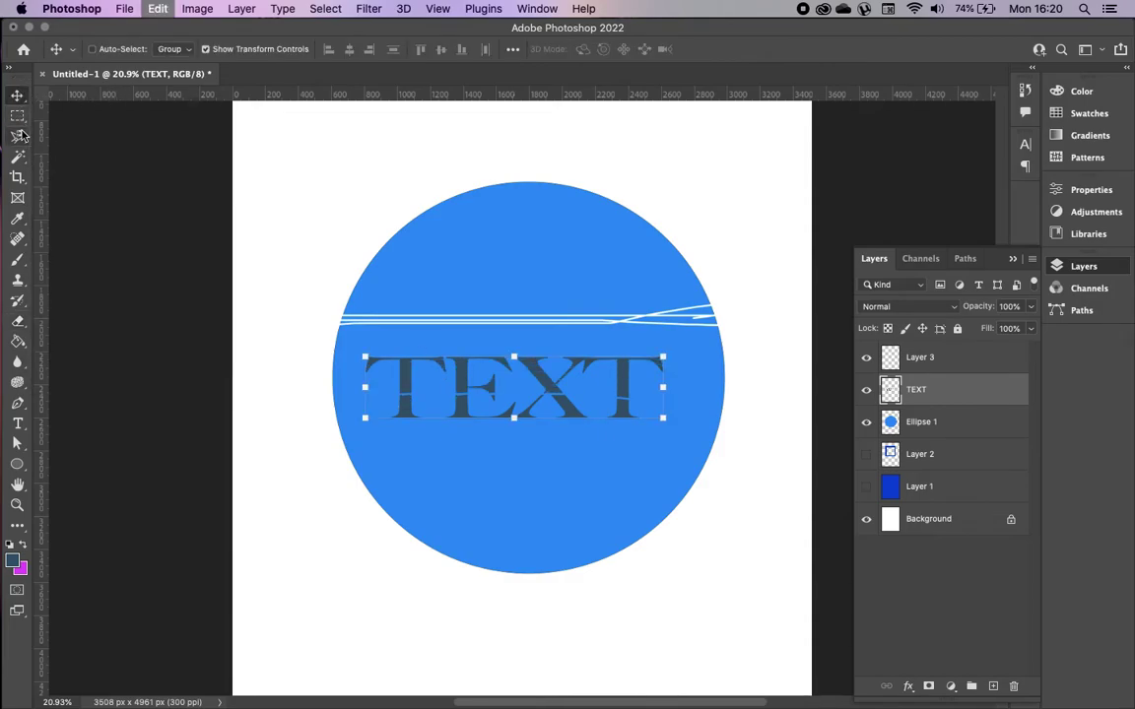
{"action": "key", "text": "super+z"}
{"action": "key", "text": "super+z"}
{"action": "key", "text": "super+z"}
{"action": "key", "text": "super+z"}
{"action": "key", "text": "super+z"}
{"action": "key", "text": "super+z"}
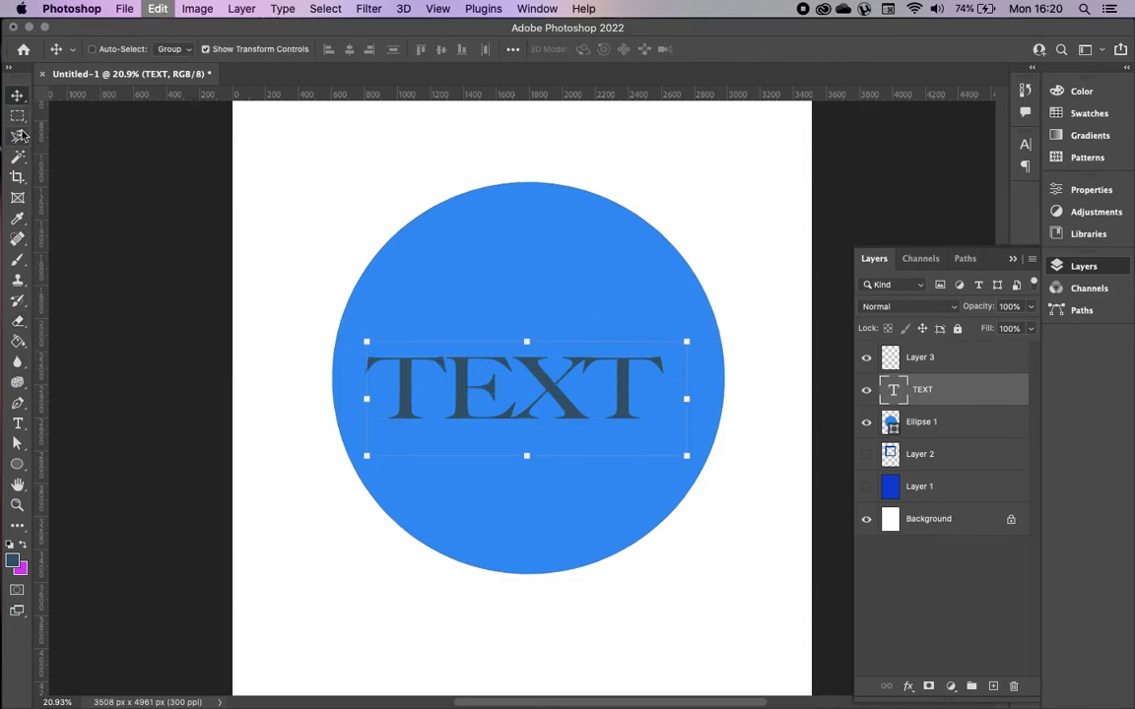
Move the text up over the circle's top edge and move the circle further down the page
{"action": "left_click", "coordinate": [170, 226]}
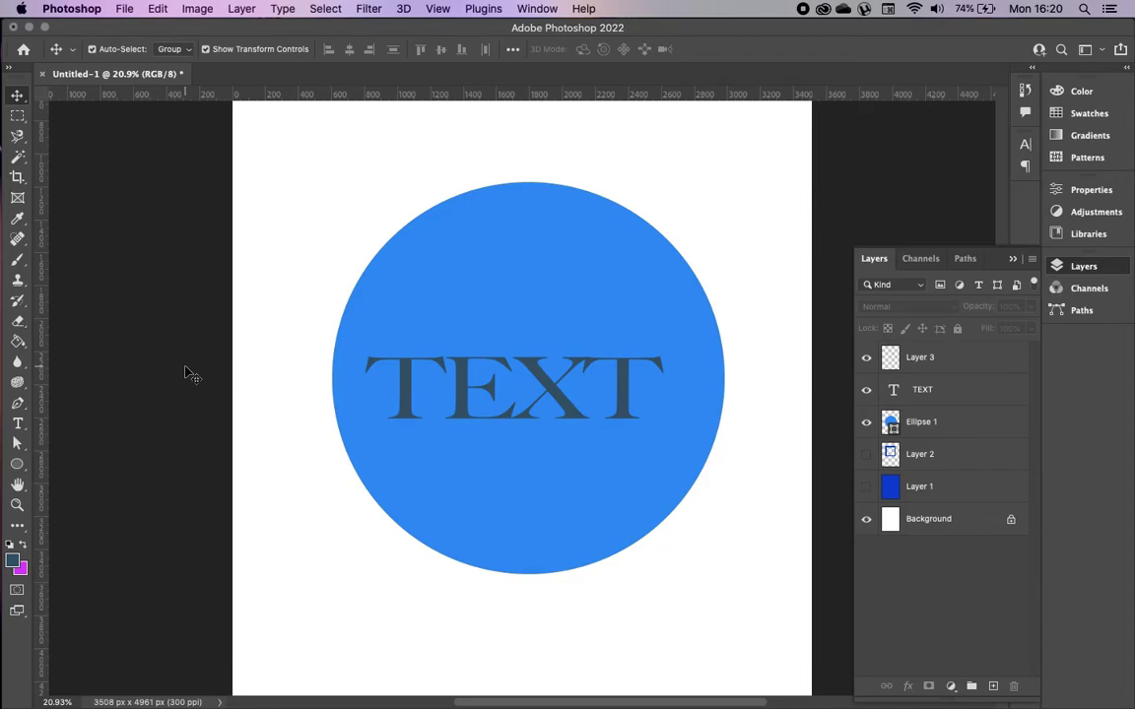
{"action": "left_click_drag", "start_coordinate": [555, 390], "coordinate": [585, 198]}
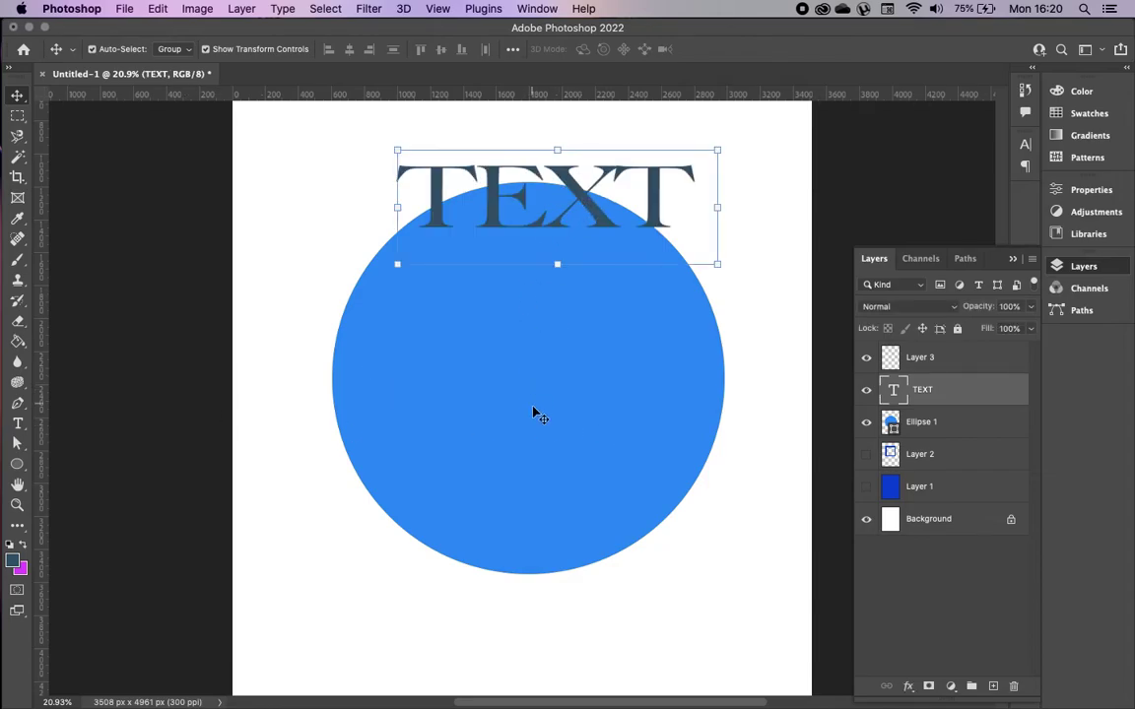
{"action": "left_click_drag", "start_coordinate": [536, 413], "coordinate": [533, 533]}
Hide the Ellipse 1 layer and duplicate the text downward to form a stack of four TEXT lines
{"action": "left_click", "coordinate": [866, 421]}
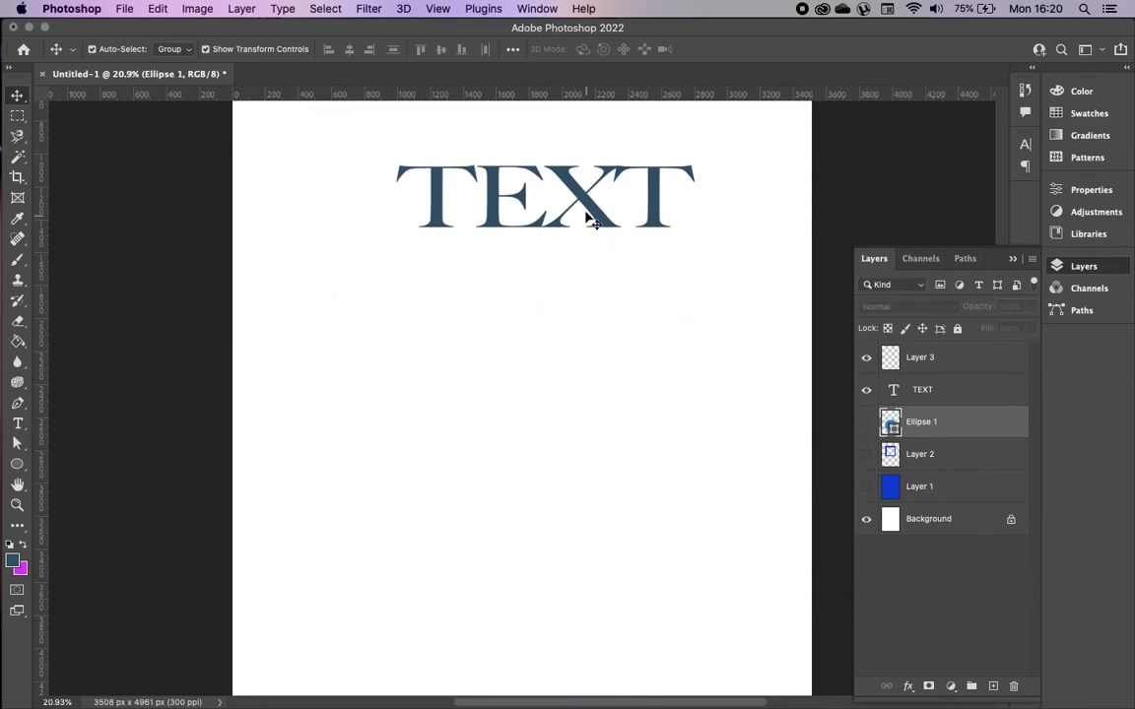
{"action": "left_click", "coordinate": [589, 206]}
{"action": "left_click_drag", "start_coordinate": [589, 207], "coordinate": [562, 291]}
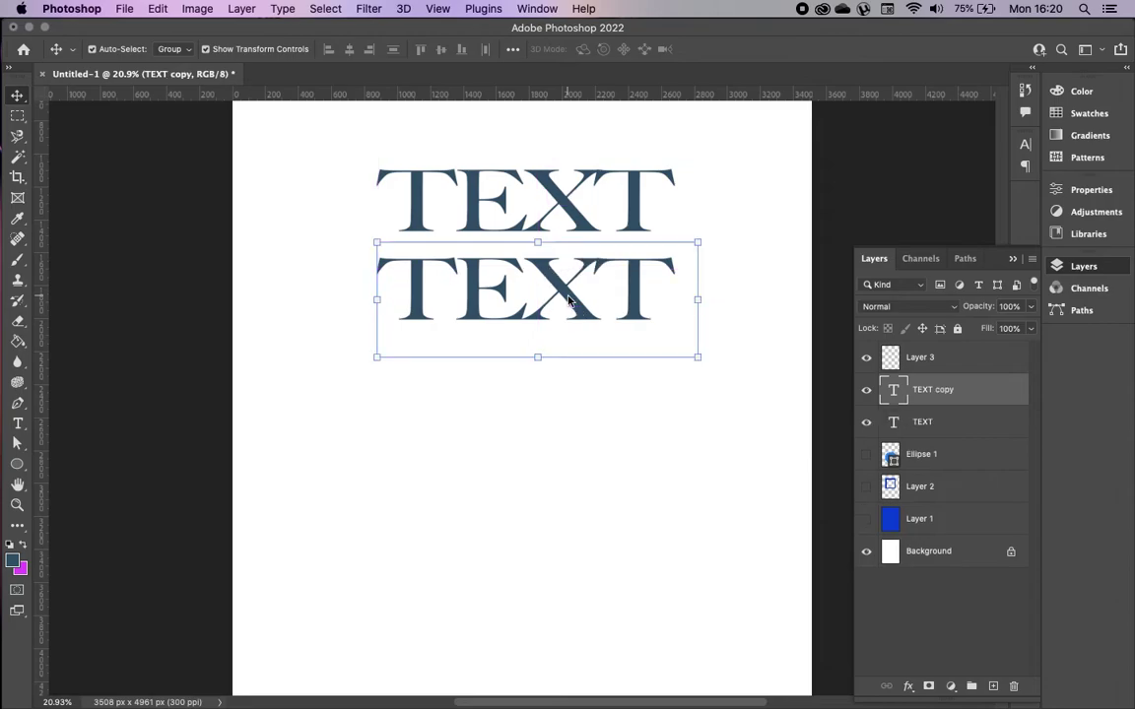
{"action": "left_click_drag", "start_coordinate": [583, 352], "coordinate": [568, 475]}
Select all four TEXT lines, shift them down the page together and rasterize their type layers
{"action": "left_click_drag", "start_coordinate": [322, 248], "coordinate": [638, 540]}
{"action": "left_click_drag", "start_coordinate": [507, 330], "coordinate": [494, 414]}
{"action": "right_click", "coordinate": [971, 483]}
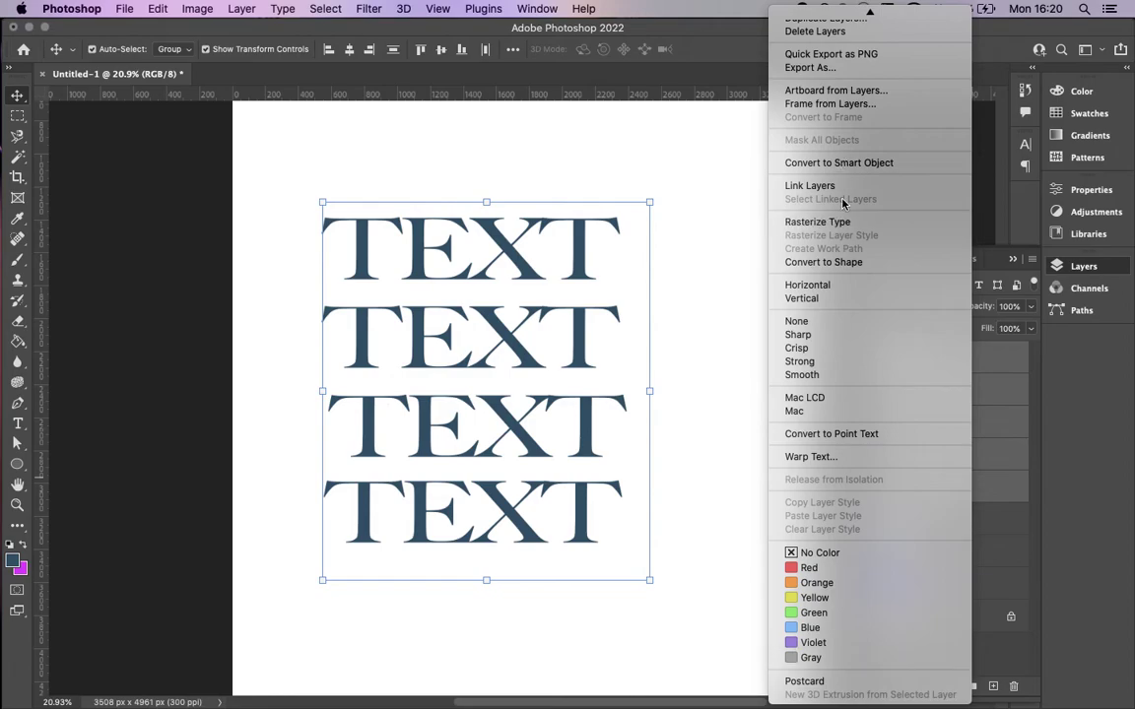
{"action": "left_click", "coordinate": [788, 221]}
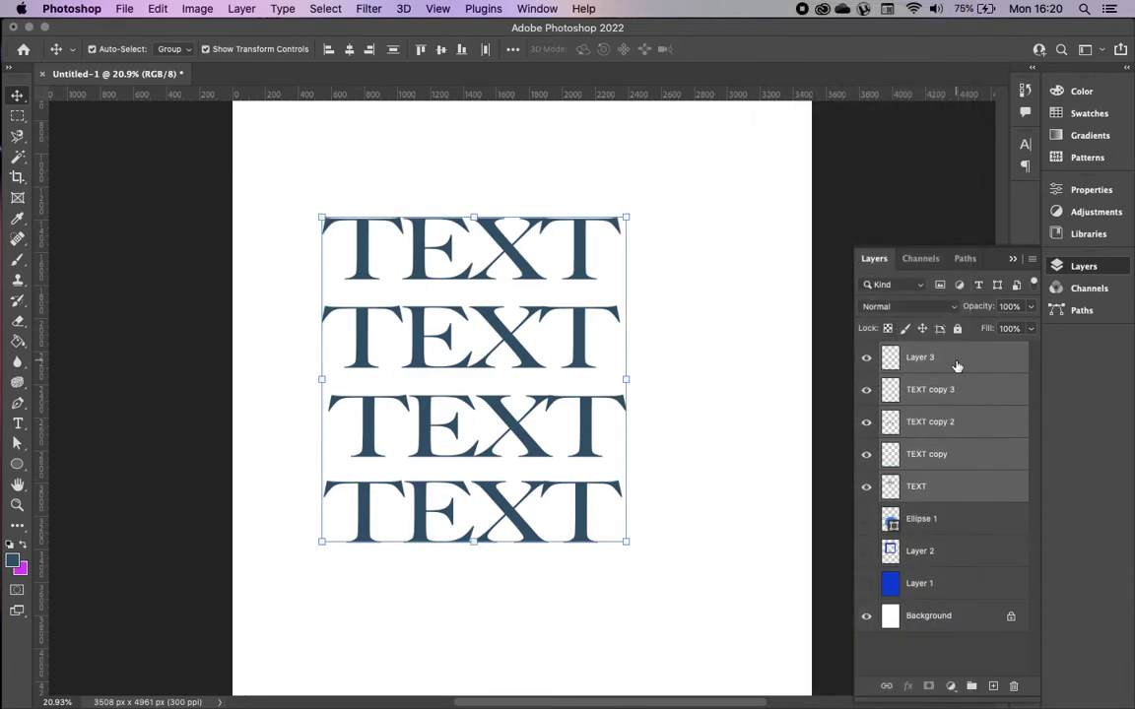
Merge the selected text layers into a single layer and move the merged TEXT block down and to the right
{"action": "right_click", "coordinate": [955, 359]}
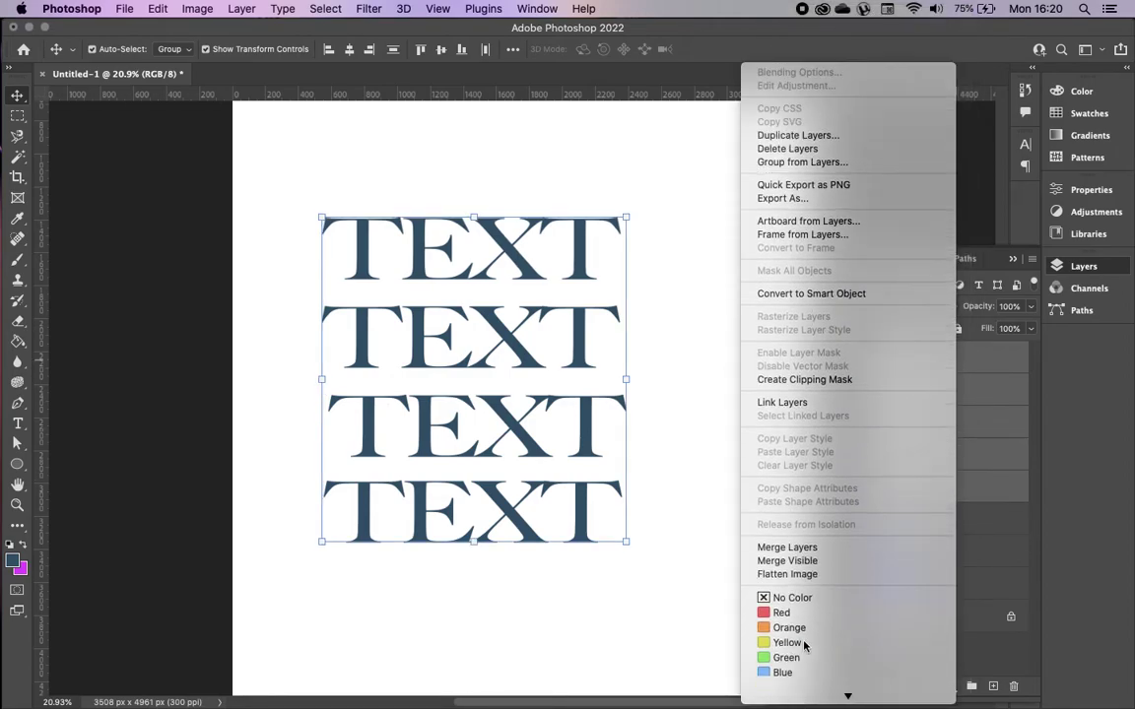
{"action": "left_click", "coordinate": [788, 613]}
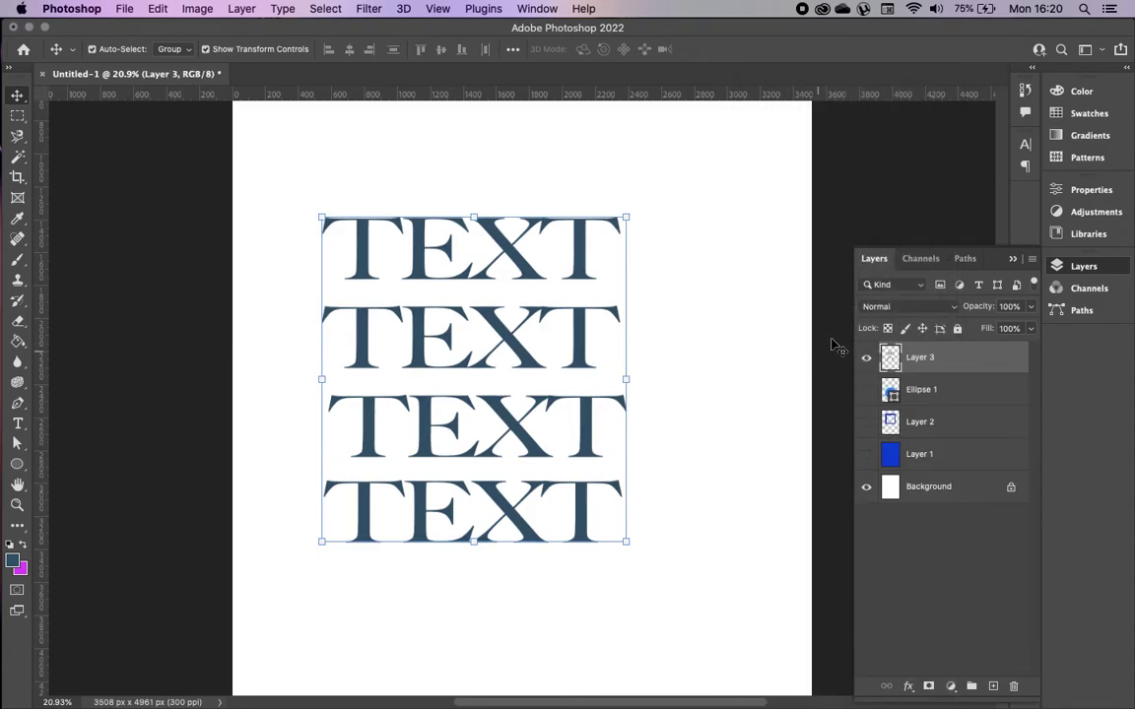
{"action": "left_click_drag", "start_coordinate": [577, 329], "coordinate": [609, 373]}
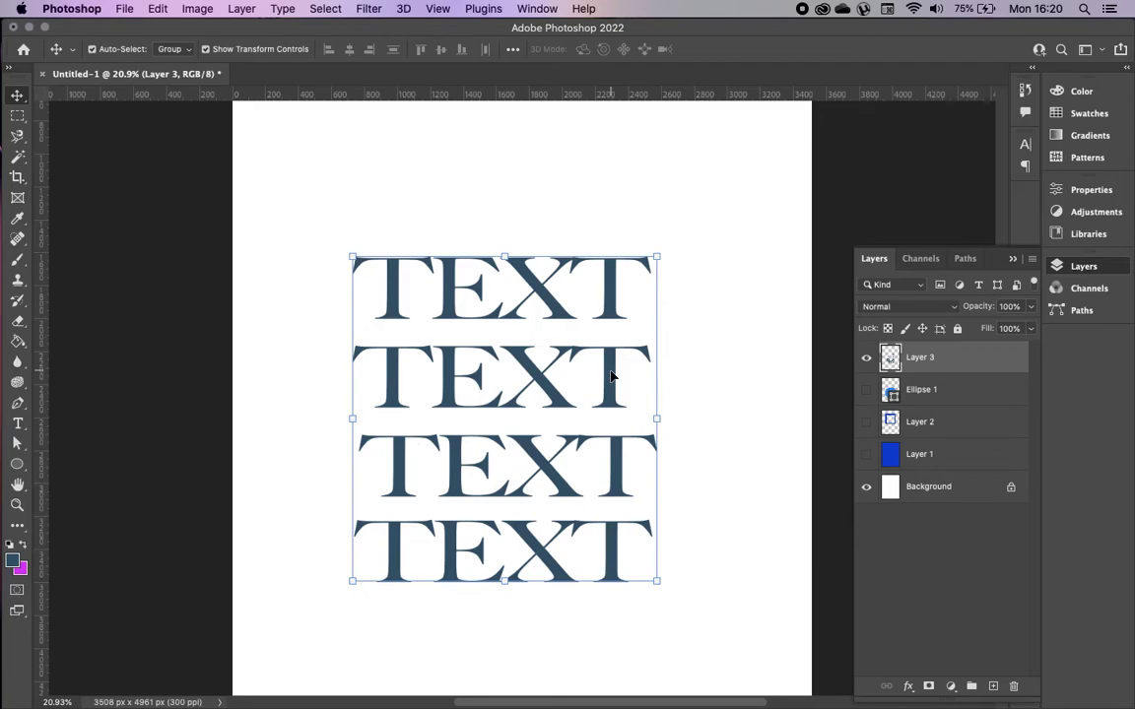
Try selecting around the merged letters with the Magic Wand and clear the selection
{"action": "left_click", "coordinate": [17, 156]}
{"action": "left_click", "coordinate": [448, 288]}
{"action": "left_click", "coordinate": [398, 300]}
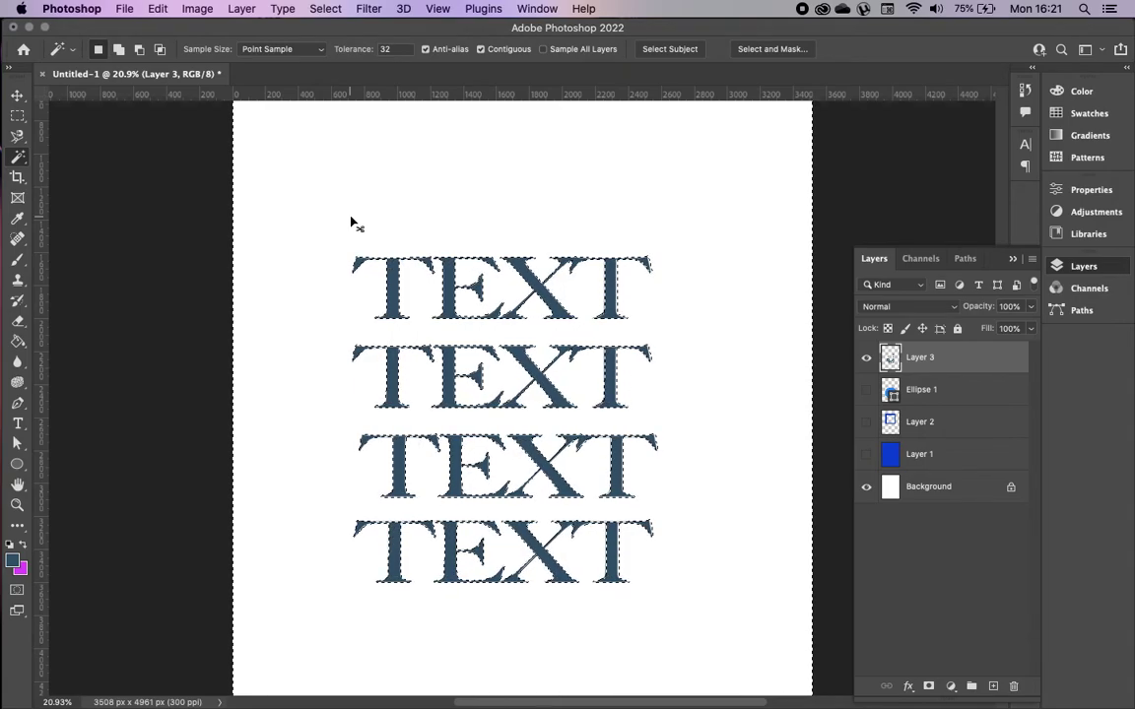
{"action": "key", "text": "super+d"}
{"action": "left_click", "coordinate": [24, 99]}
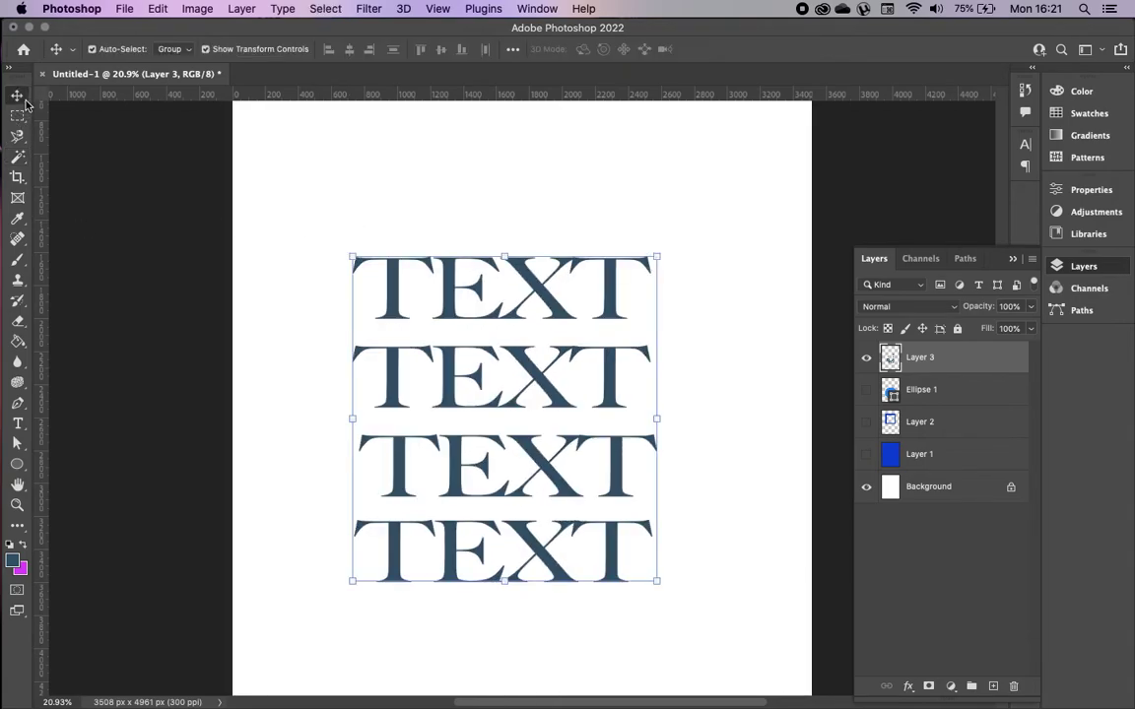
Add a new layer above the text and fill it with the pink-orange-navy linear gradient diagonally across the page
{"action": "left_click", "coordinate": [17, 339]}
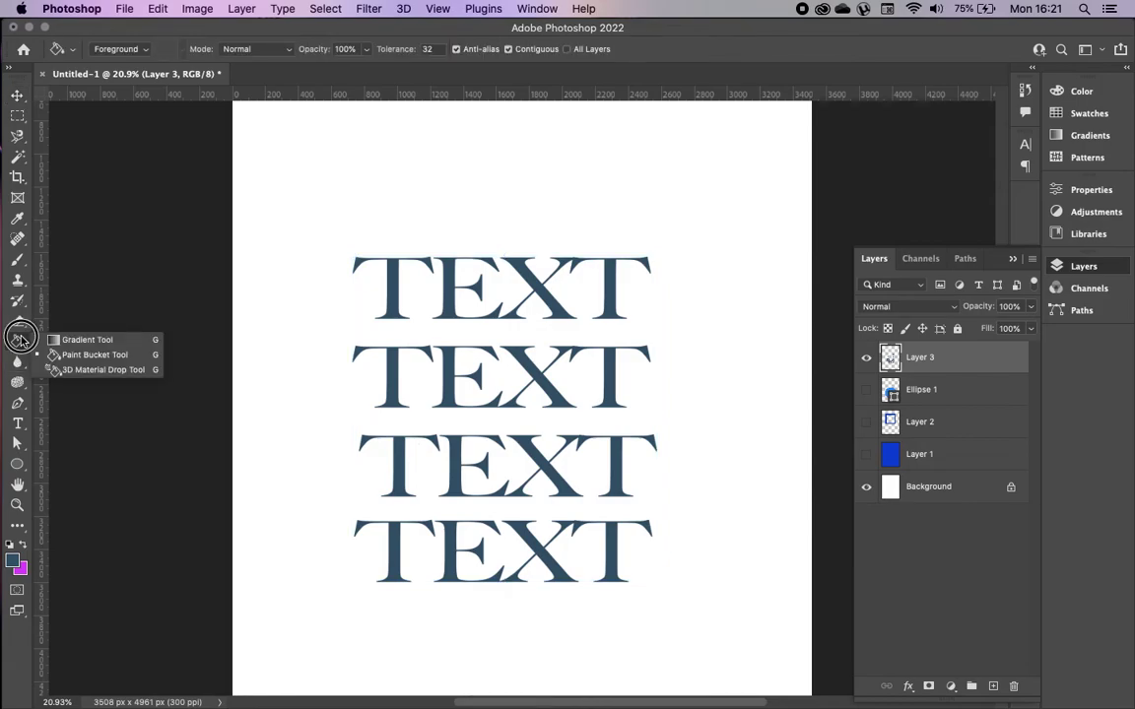
{"action": "left_click", "coordinate": [77, 340]}
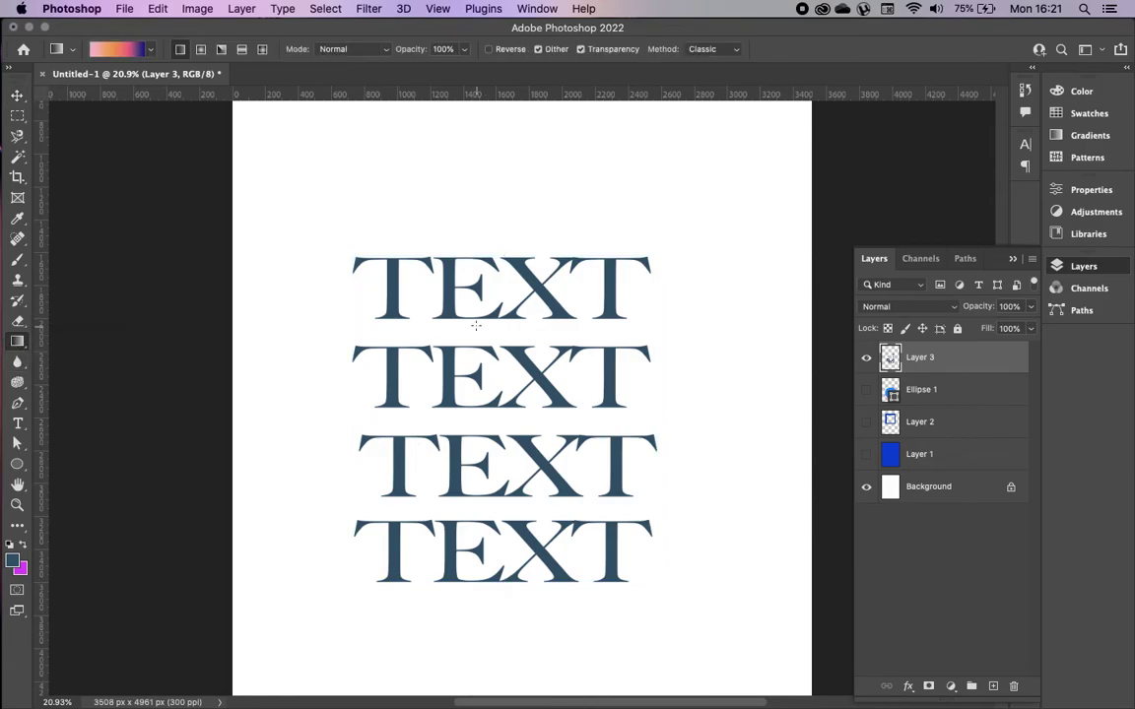
{"action": "left_click_drag", "start_coordinate": [291, 178], "coordinate": [632, 514]}
{"action": "key", "text": "super+shift+alt+n"}
{"action": "left_click_drag", "start_coordinate": [310, 188], "coordinate": [770, 518]}
{"action": "left_click_drag", "start_coordinate": [768, 517], "coordinate": [768, 517]}
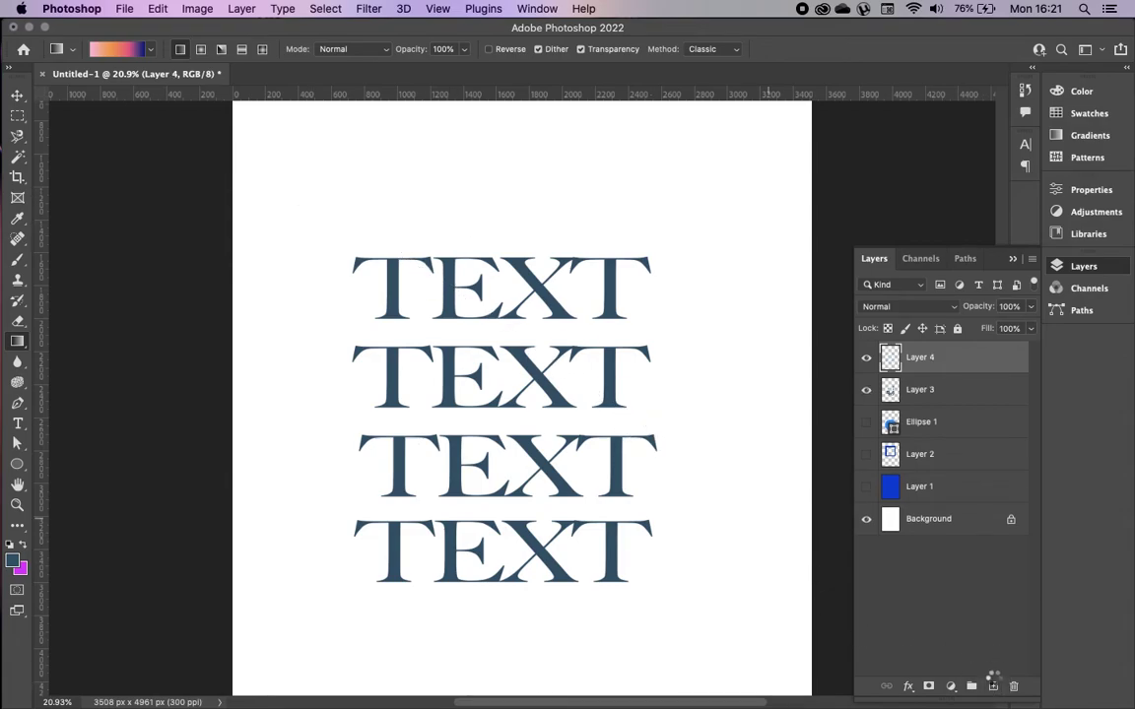
Fill a rectangular selection on another new layer with the same diagonal gradient and hide the full-page gradient on Layer 4
{"action": "left_click", "coordinate": [993, 686]}
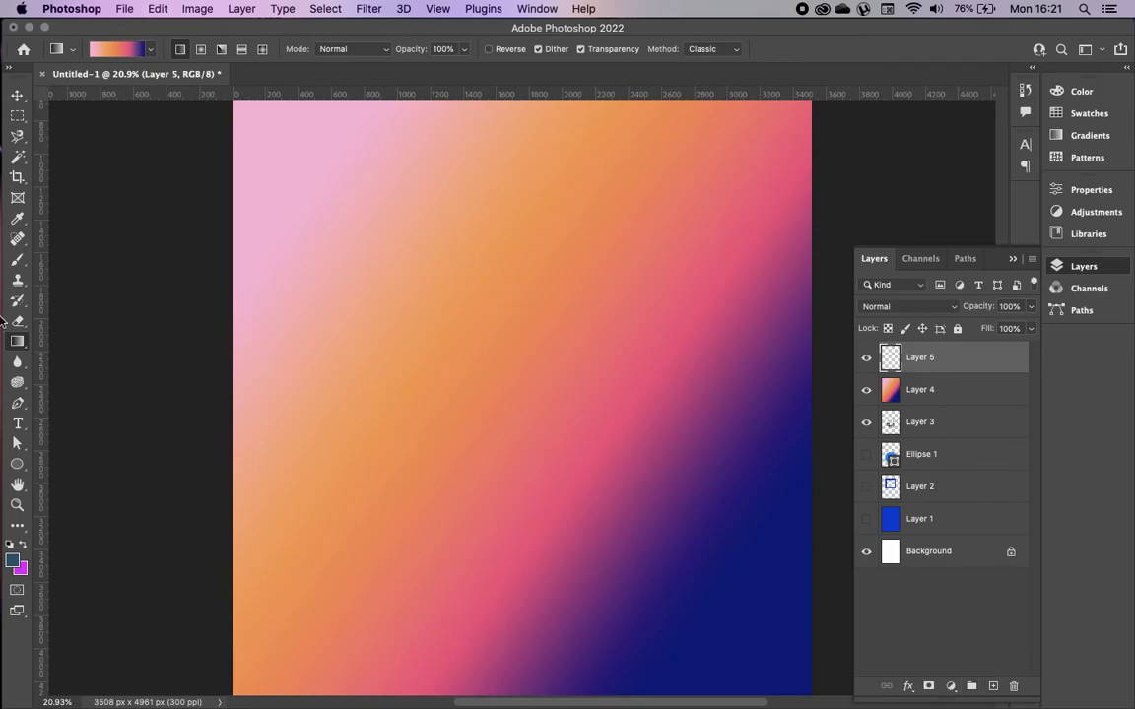
{"action": "left_click", "coordinate": [17, 116]}
{"action": "left_click_drag", "start_coordinate": [466, 247], "coordinate": [738, 498]}
{"action": "left_click", "coordinate": [17, 341]}
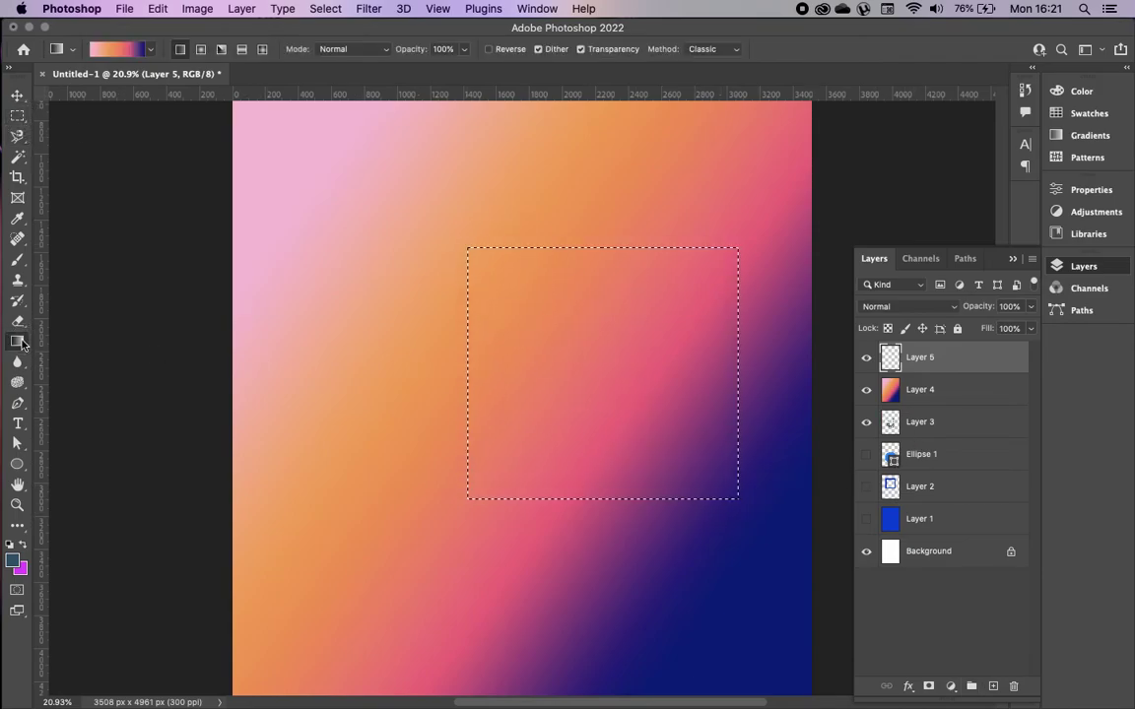
{"action": "left_click_drag", "start_coordinate": [620, 358], "coordinate": [760, 494]}
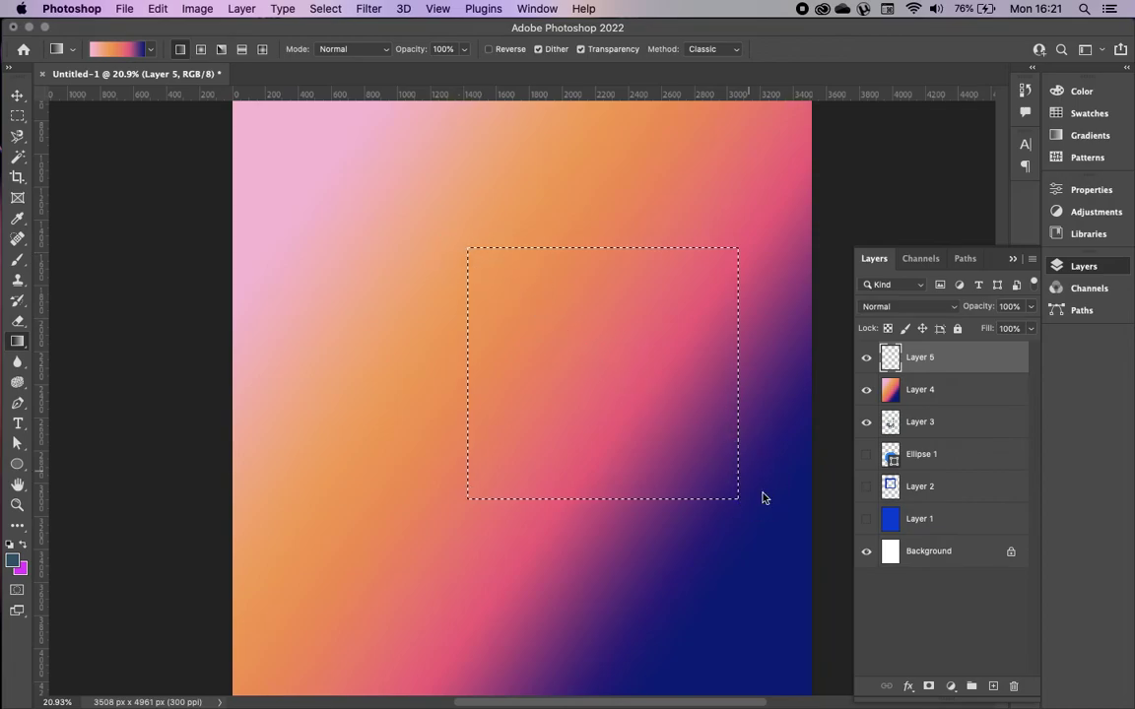
{"action": "left_click", "coordinate": [868, 391]}
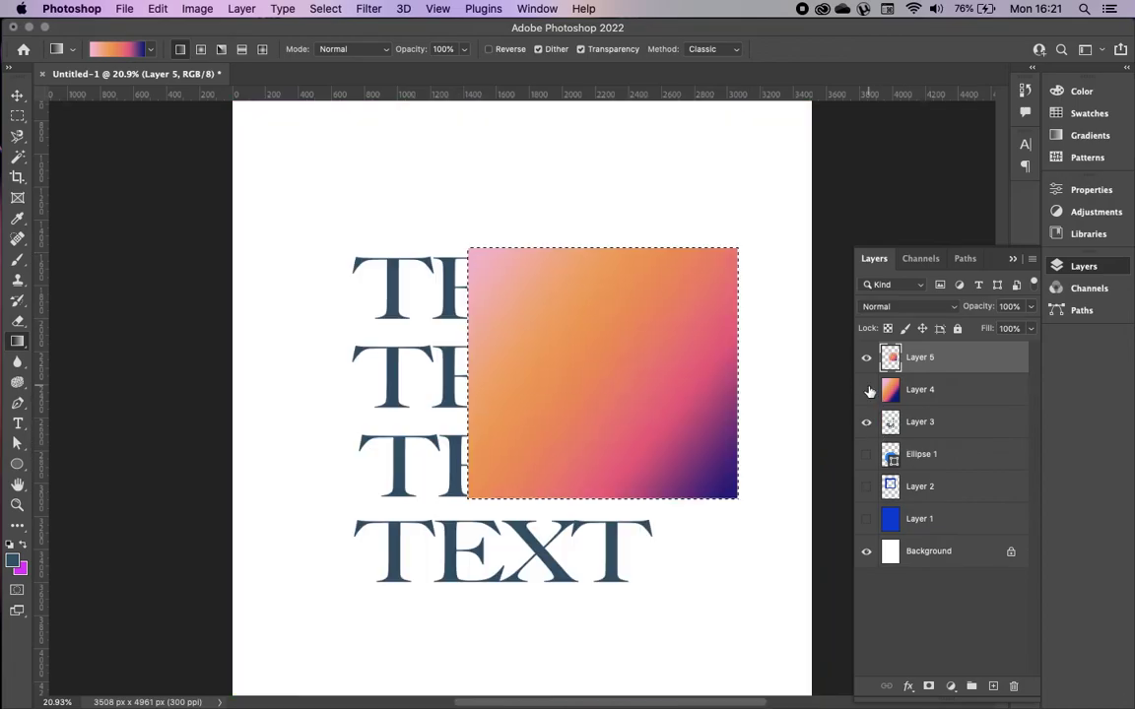
Hide Layer 5, clear the rectangular selection, and fill Layer 3 with the dark blue foreground colour using the Paint Bucket
{"action": "left_click", "coordinate": [16, 95]}
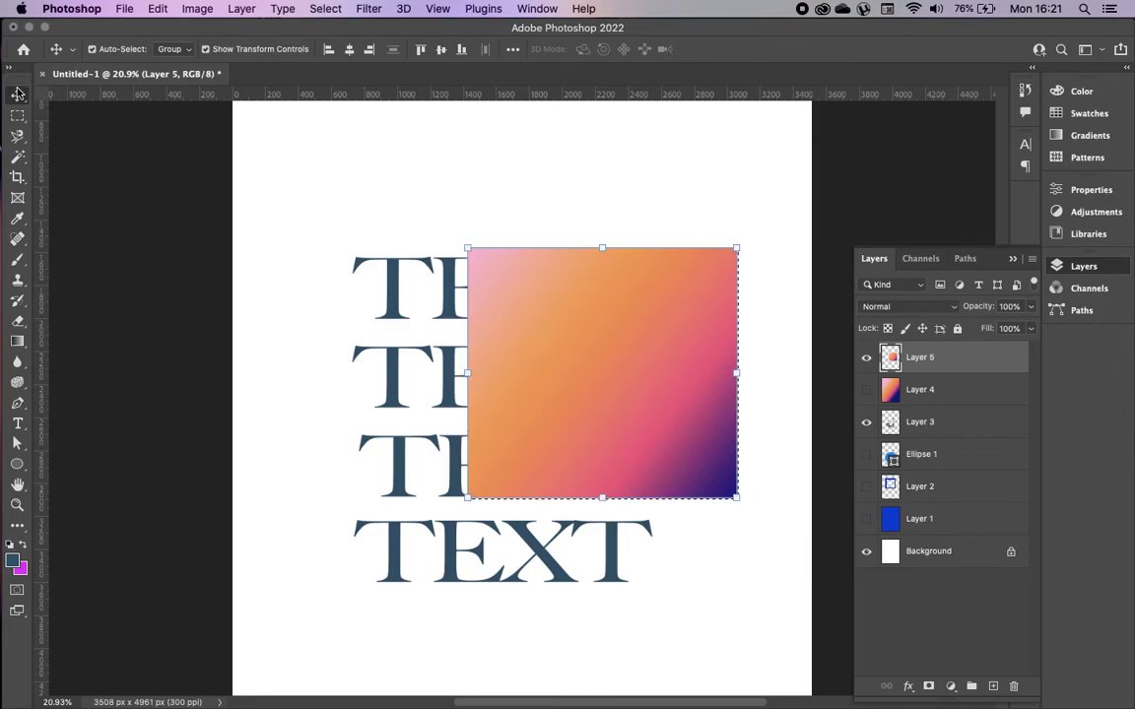
{"action": "left_click", "coordinate": [17, 341]}
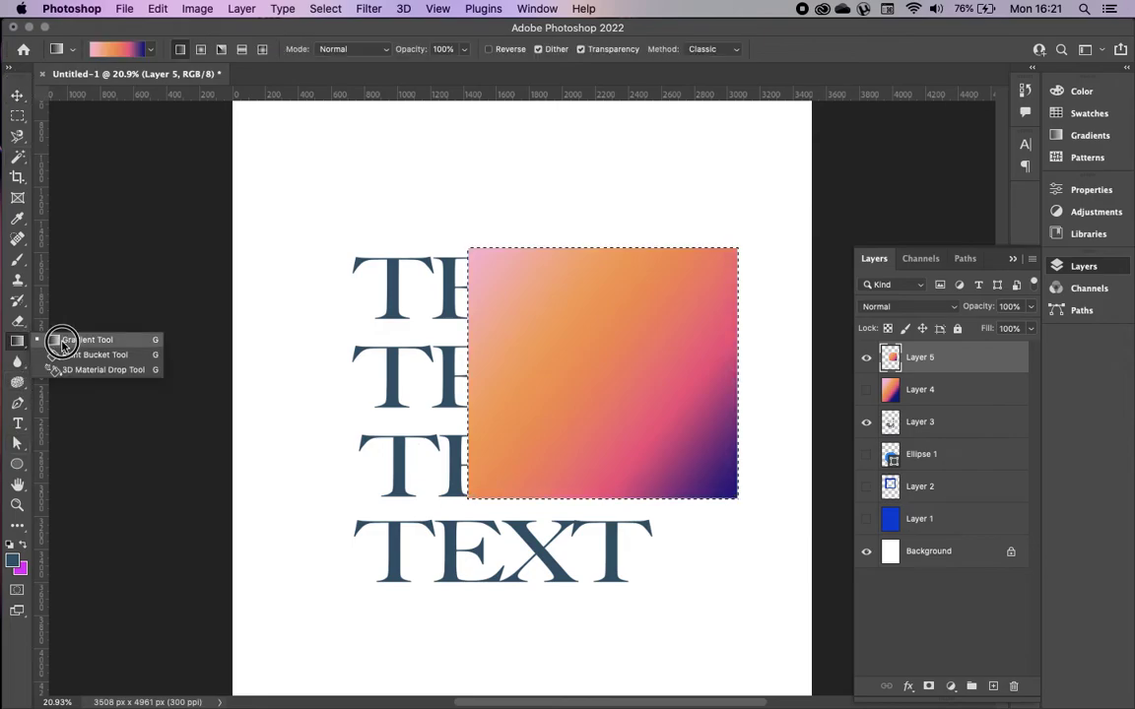
{"action": "left_click", "coordinate": [61, 355]}
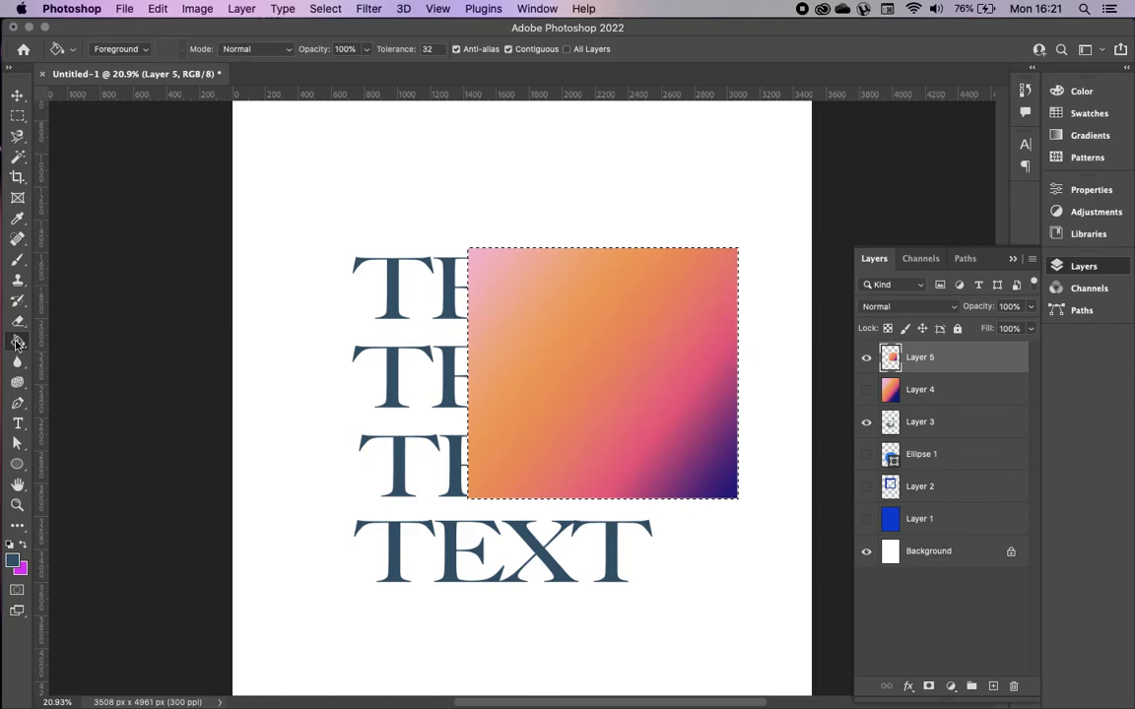
{"action": "left_click", "coordinate": [902, 421]}
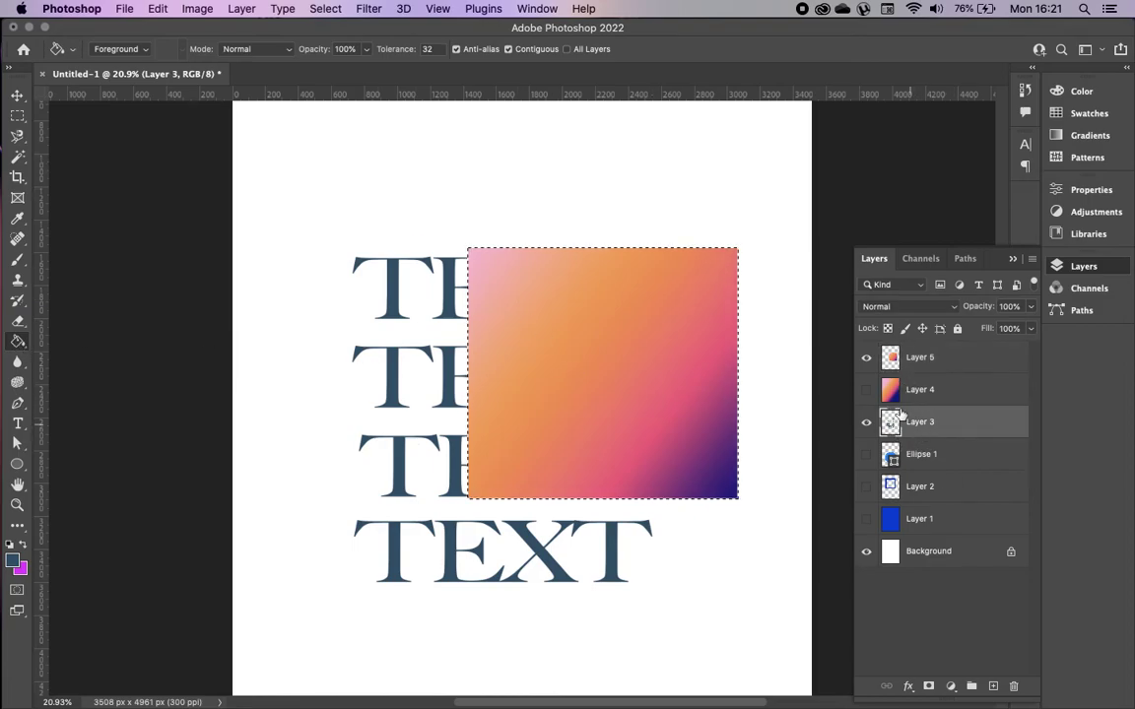
{"action": "left_click", "coordinate": [865, 357]}
{"action": "key", "text": "super+d"}
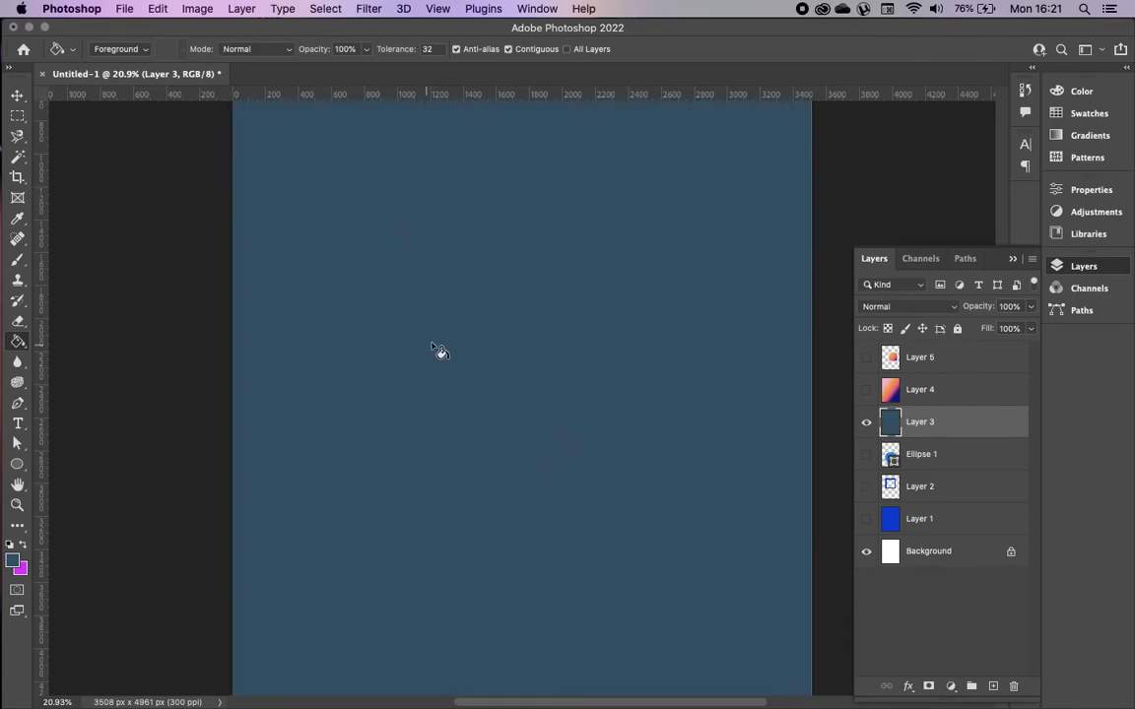
Undo the dark blue fill and use magenta as foreground to fill the area around the letters and the upper two TEXT lines
{"action": "left_click", "coordinate": [27, 546]}
{"action": "key", "text": "super+z"}
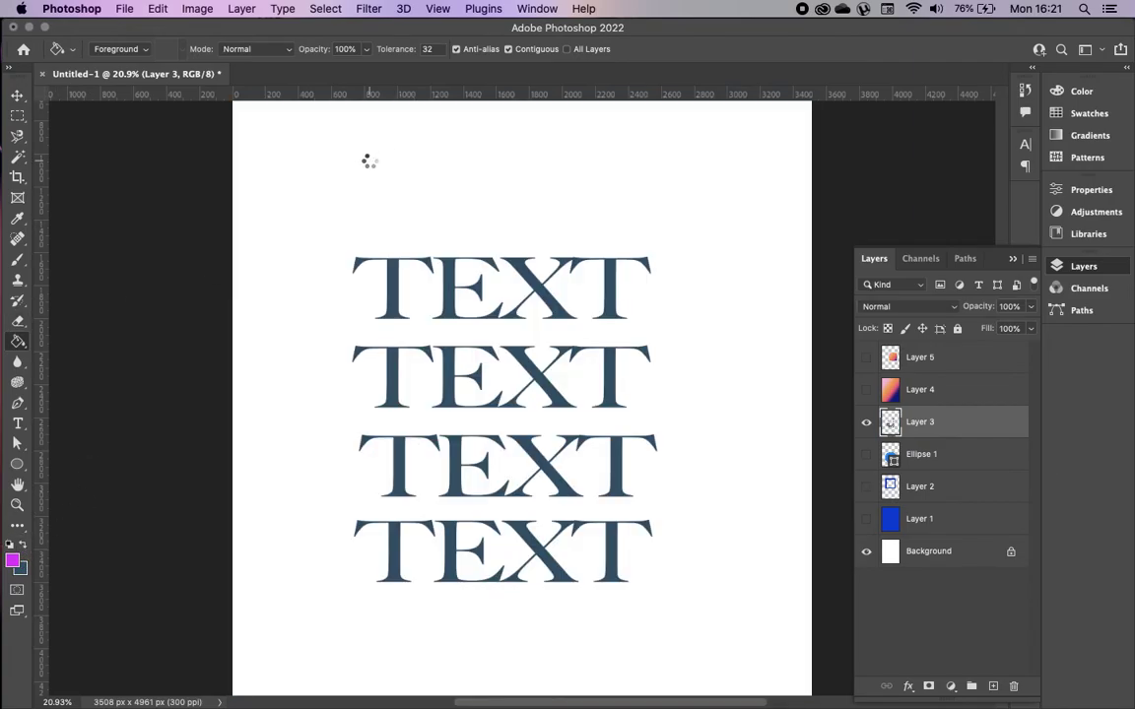
{"action": "left_click", "coordinate": [369, 165]}
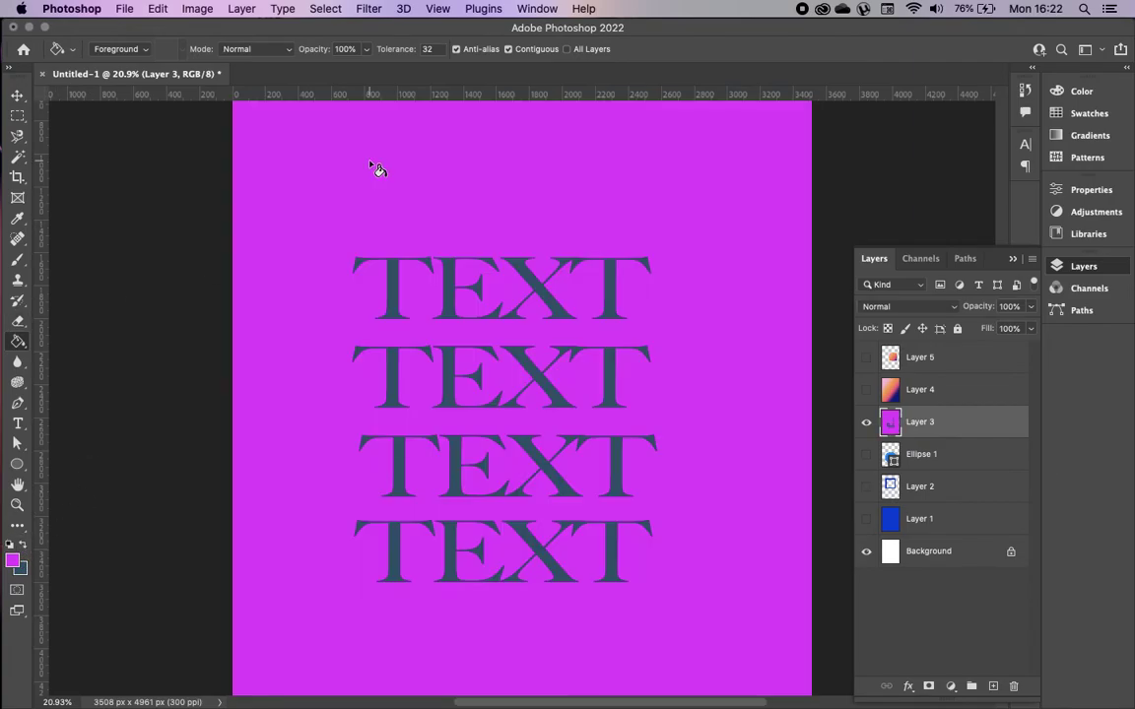
{"action": "left_click", "coordinate": [453, 285]}
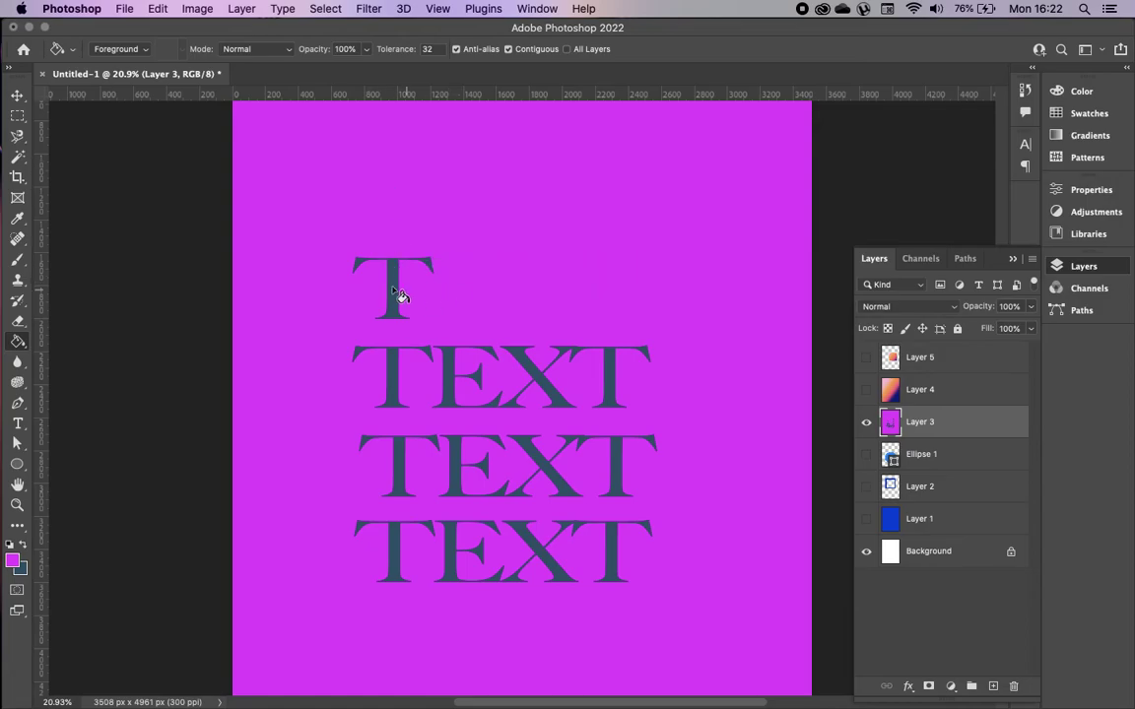
{"action": "left_click", "coordinate": [392, 407]}
{"action": "left_click", "coordinate": [453, 389]}
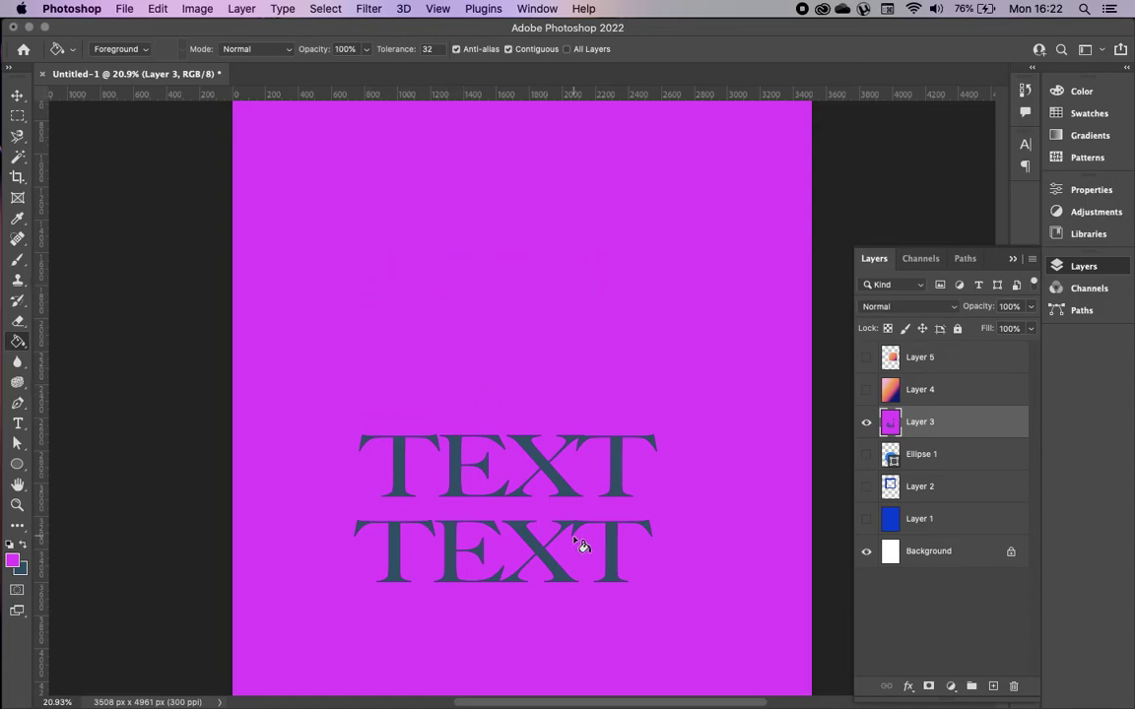
Undo the magenta fills on the letters of the upper two TEXT lines
{"action": "key", "text": "super+z"}
{"action": "key", "text": "super+z"}
{"action": "key", "text": "super+z"}
{"action": "key", "text": "super+z"}
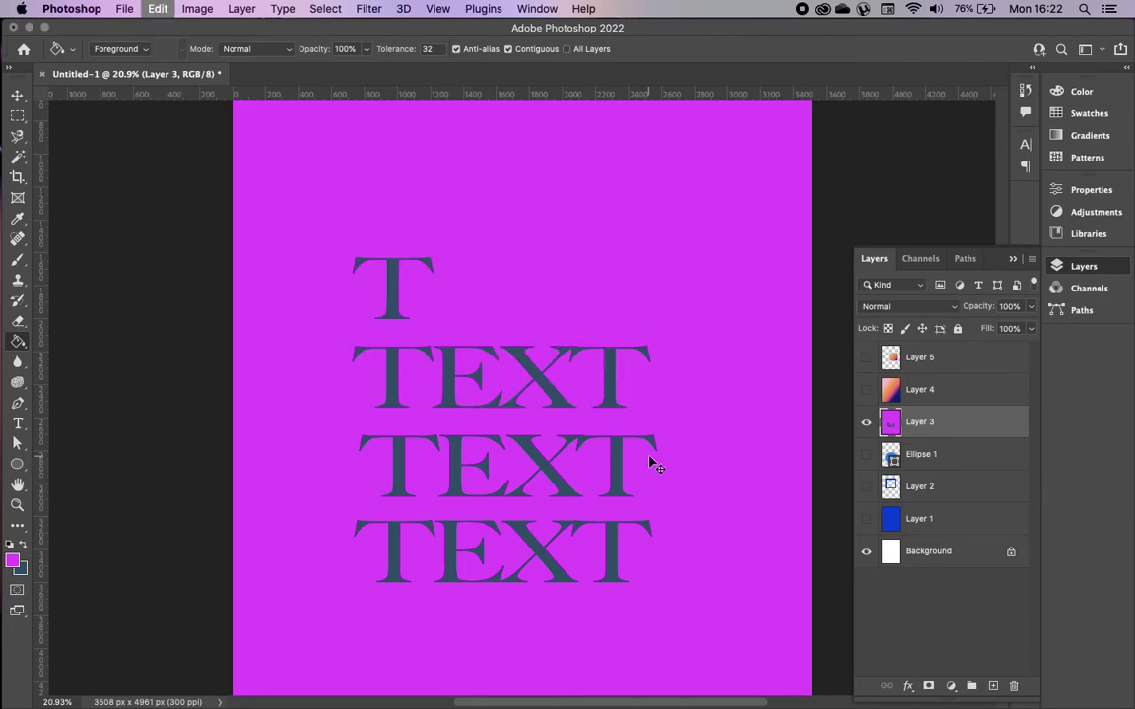
Try moving the magenta-filled Layer 3 down and to the right, undo the move and the magenta fill, and deselect the layer
{"action": "left_click", "coordinate": [17, 95]}
{"action": "mouse_move", "coordinate": [296, 374]}
{"action": "left_mouse_down"}
{"action": "mouse_move", "coordinate": [404, 374]}
{"action": "mouse_move", "coordinate": [350, 524]}
{"action": "mouse_move", "coordinate": [463, 406]}
{"action": "left_mouse_up"}
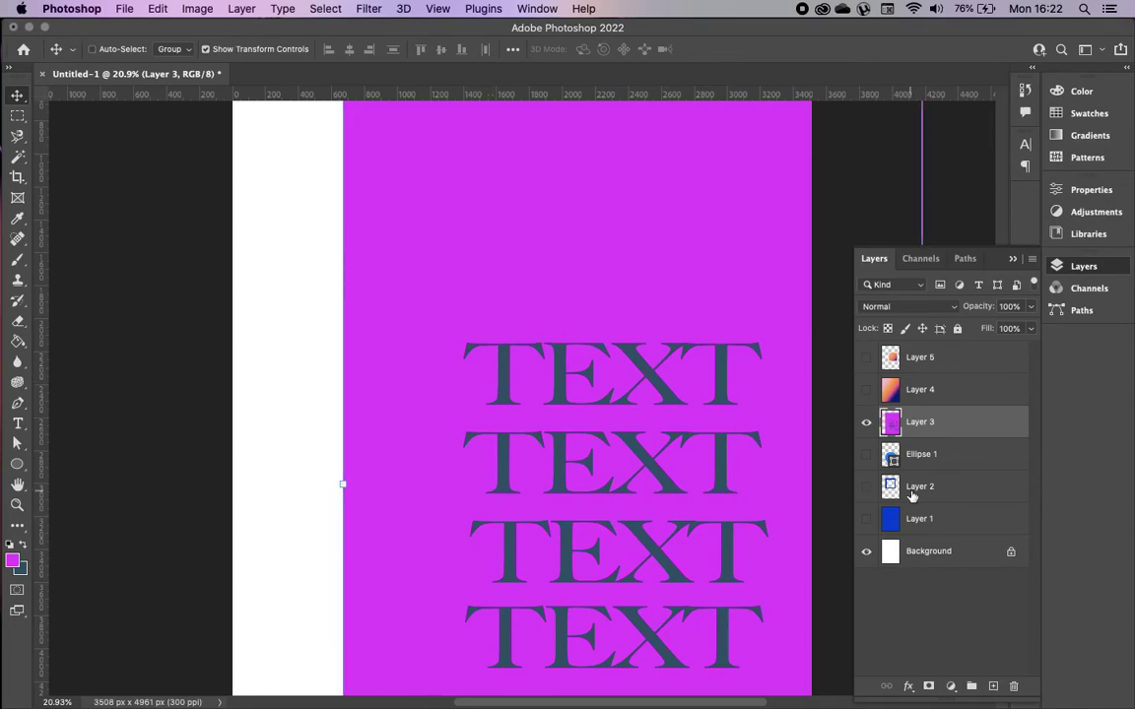
{"action": "key", "text": "super+z"}
{"action": "key", "text": "super+z"}
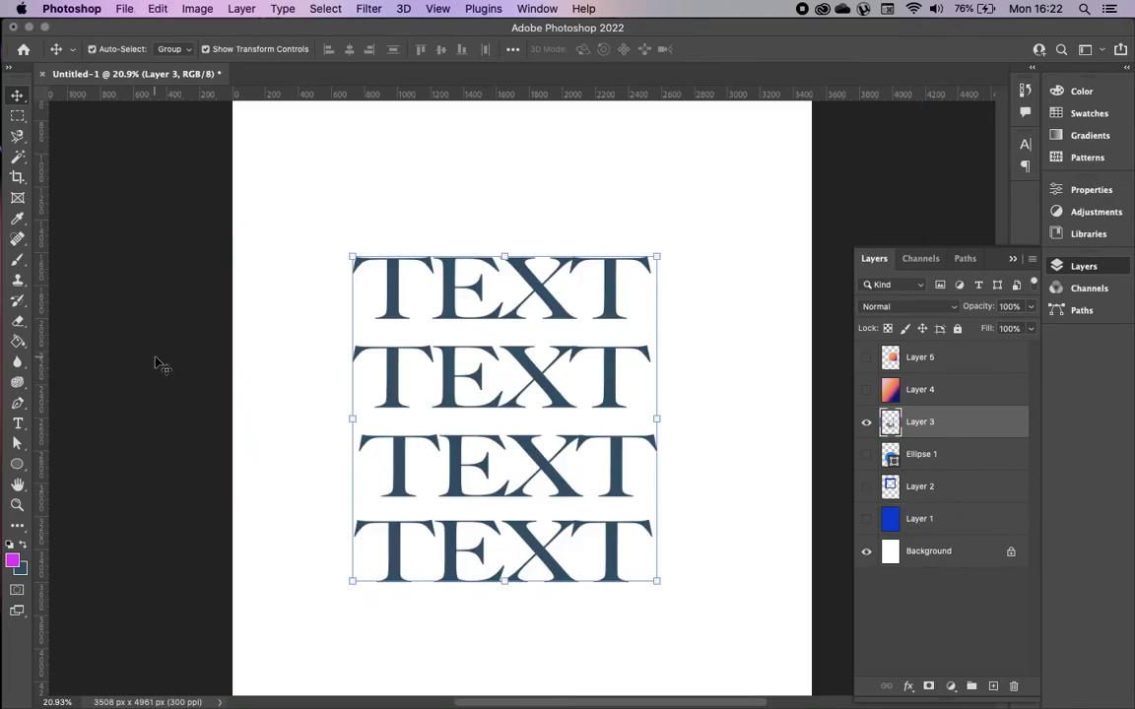
{"action": "left_click", "coordinate": [155, 365]}
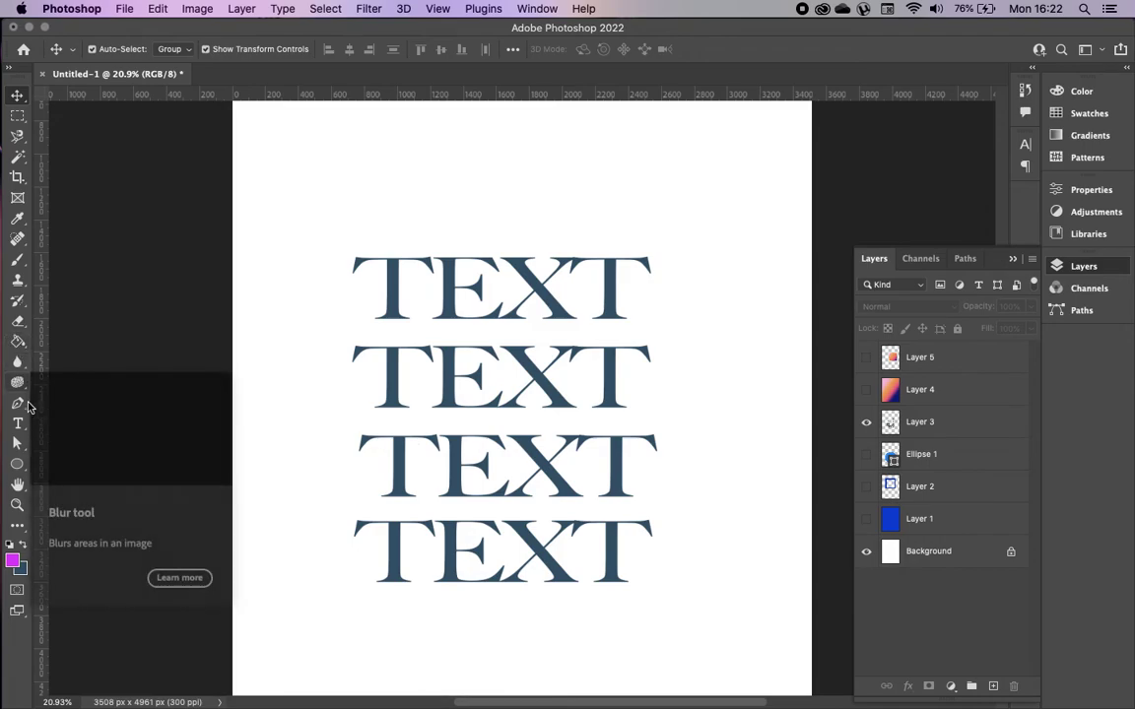
Look through the variants of the Pen, Type and Shape tools
{"action": "left_click_drag", "start_coordinate": [17, 406], "coordinate": [67, 406]}
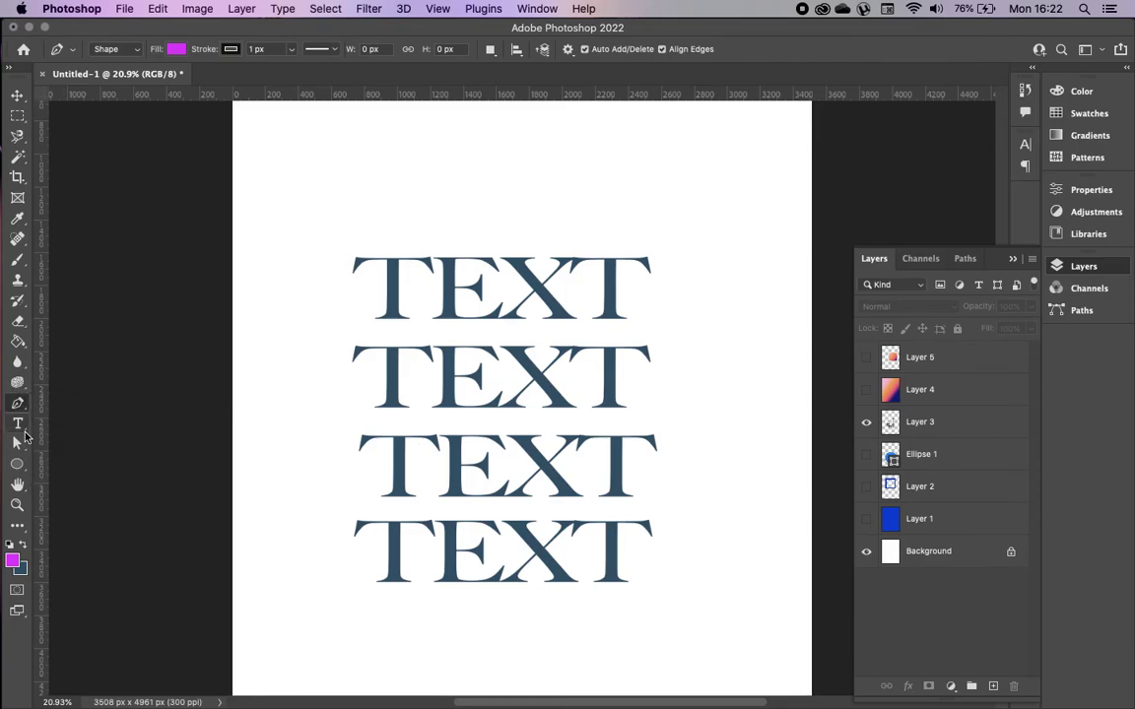
{"action": "left_click", "coordinate": [16, 424]}
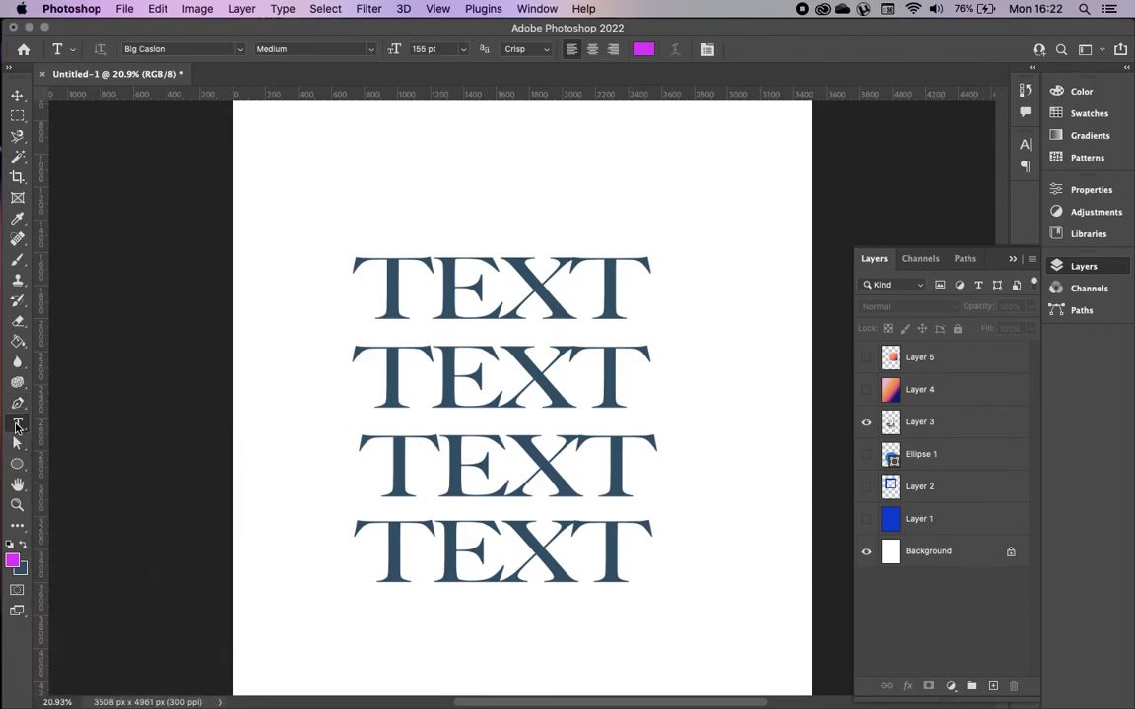
{"action": "right_click", "coordinate": [17, 424]}
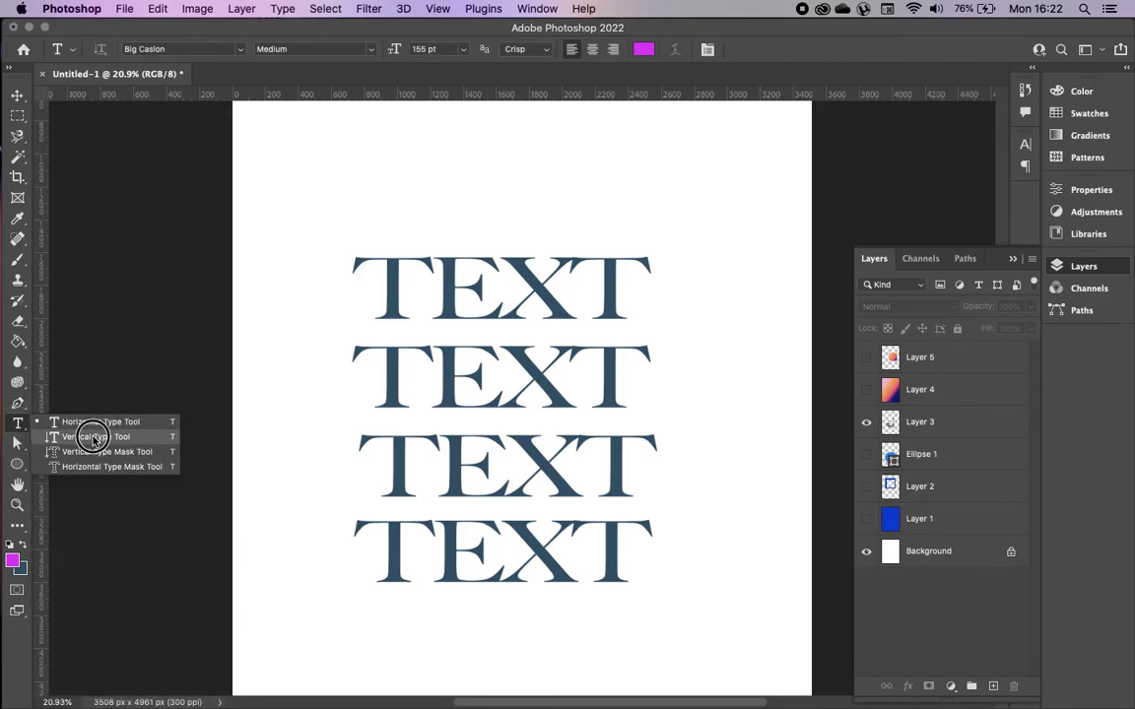
{"action": "left_click", "coordinate": [17, 463]}
{"action": "right_click", "coordinate": [17, 463]}
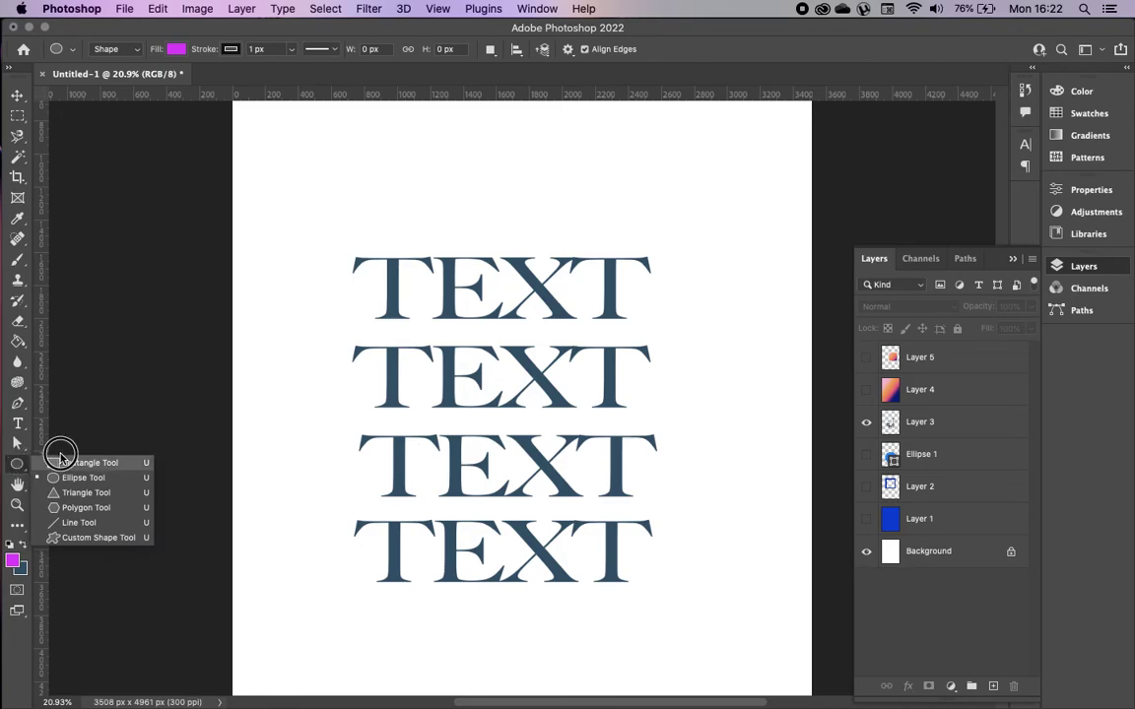
{"action": "left_click_drag", "start_coordinate": [84, 505], "coordinate": [20, 468]}
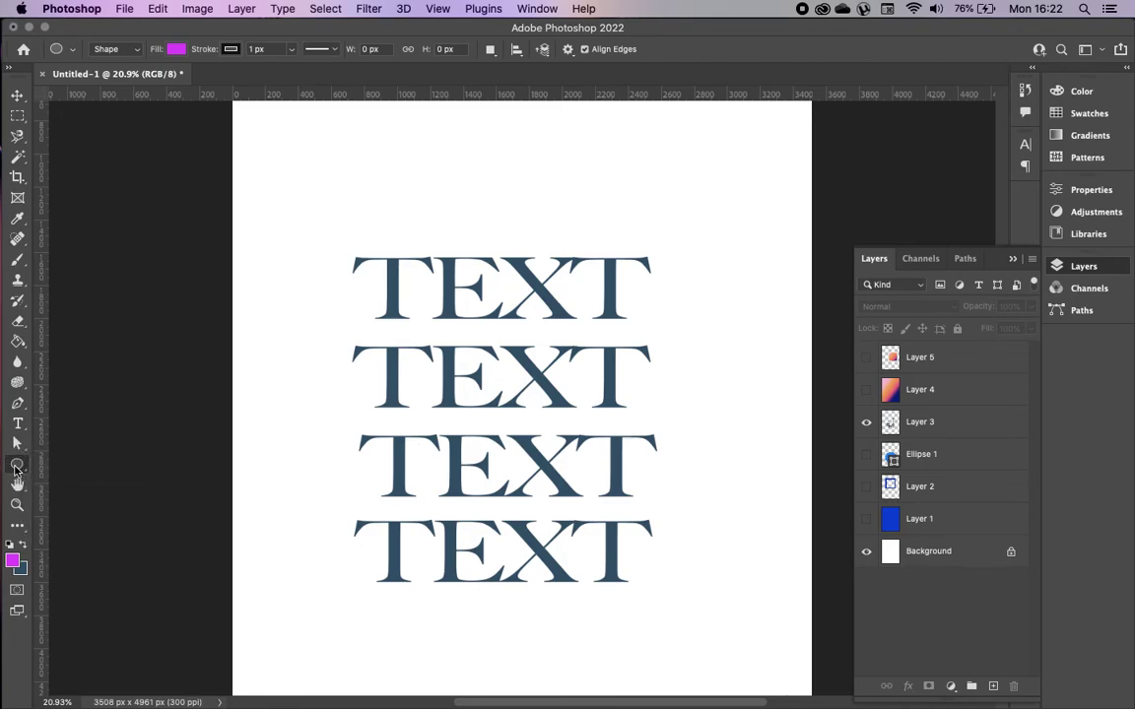
Collapse the layer list, compare the options of the Eraser, Marquee, Move, Brush, Blur and Paint Bucket tools, and open the document's Properties
{"action": "left_click", "coordinate": [1011, 258]}
{"action": "left_click", "coordinate": [17, 321]}
{"action": "left_click", "coordinate": [18, 115]}
{"action": "left_click", "coordinate": [18, 96]}
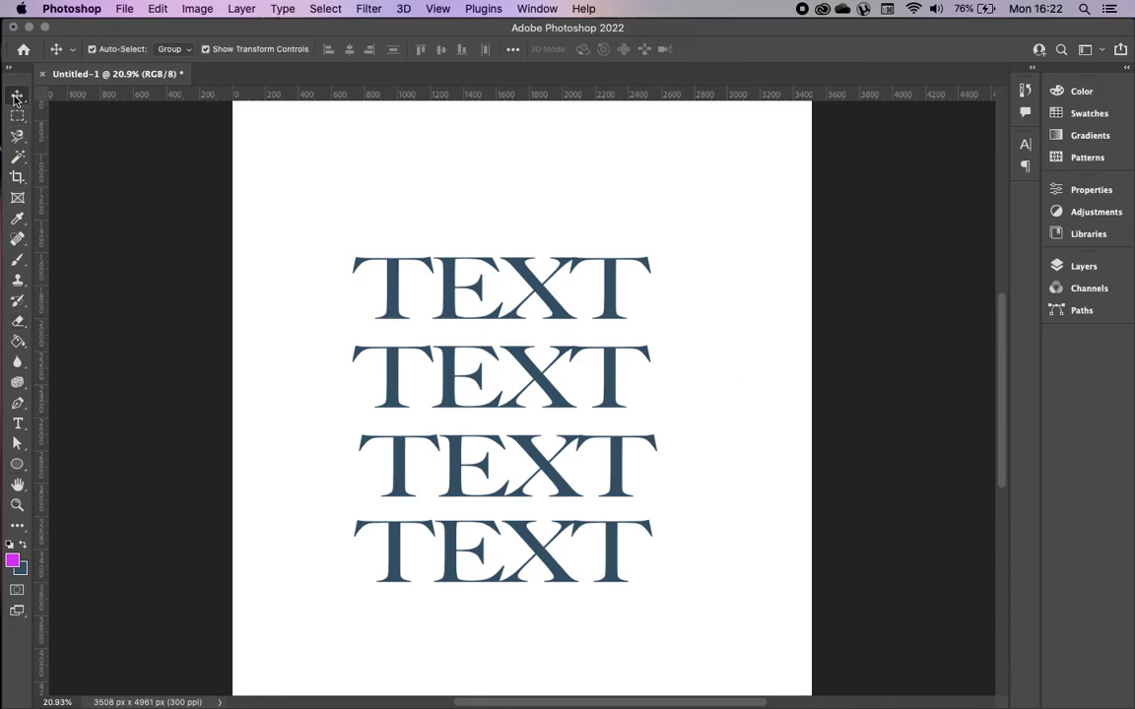
{"action": "left_click", "coordinate": [18, 218]}
{"action": "left_click", "coordinate": [17, 259]}
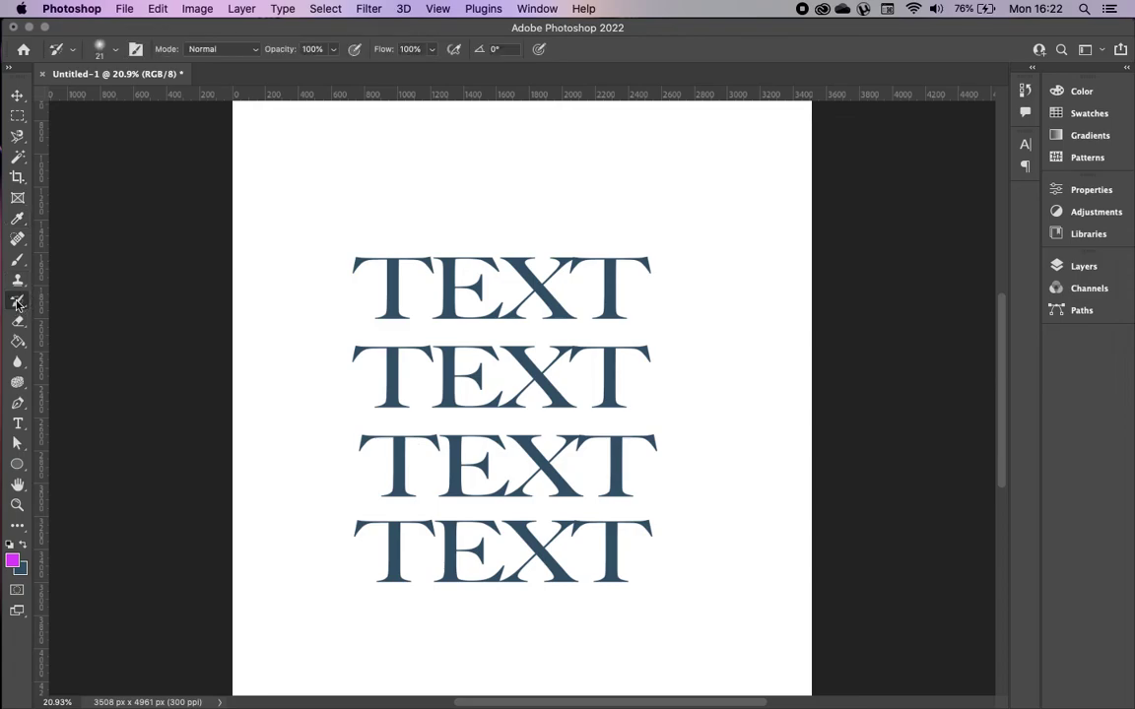
{"action": "left_click", "coordinate": [17, 362]}
{"action": "left_click", "coordinate": [19, 342]}
{"action": "left_click", "coordinate": [18, 300]}
{"action": "left_click", "coordinate": [20, 322]}
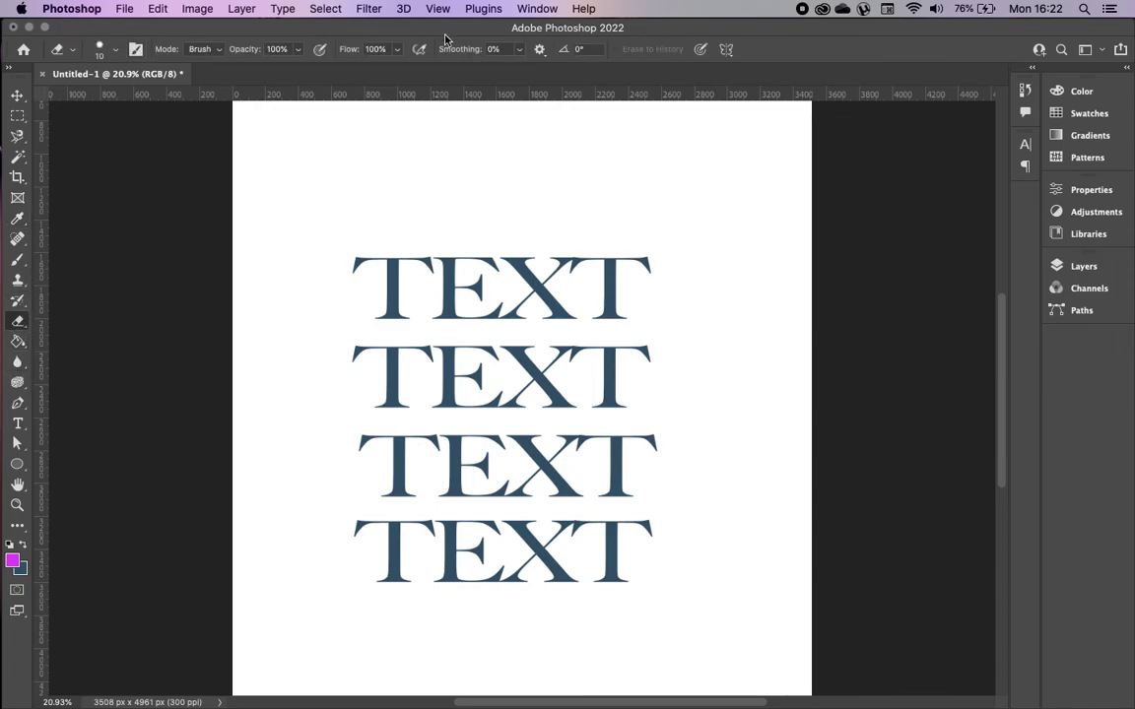
{"action": "left_click", "coordinate": [19, 342]}
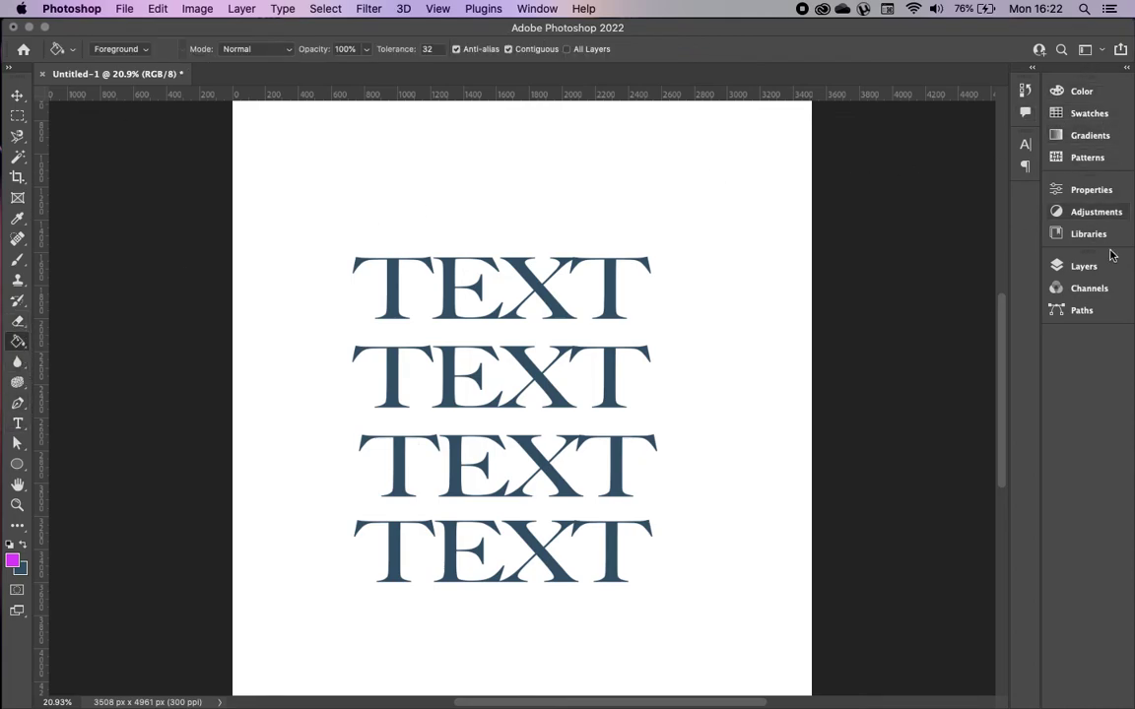
{"action": "left_click", "coordinate": [1083, 189]}
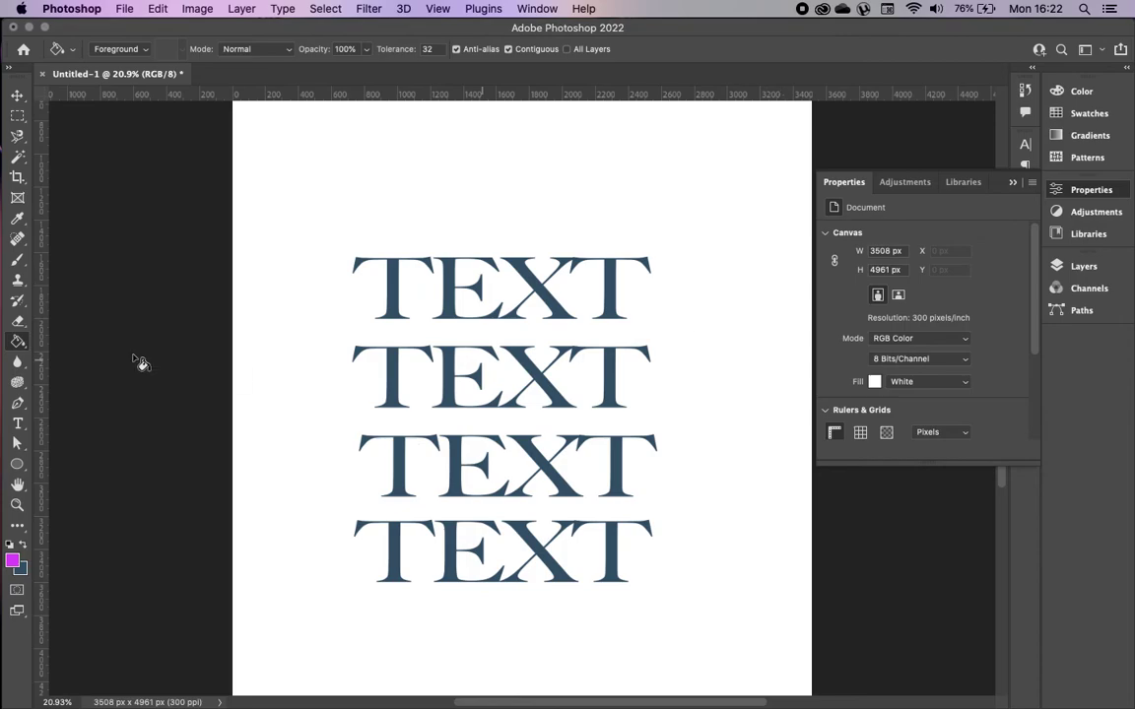
Activate the Type tool and look through the document's Properties
{"action": "left_click", "coordinate": [17, 424]}
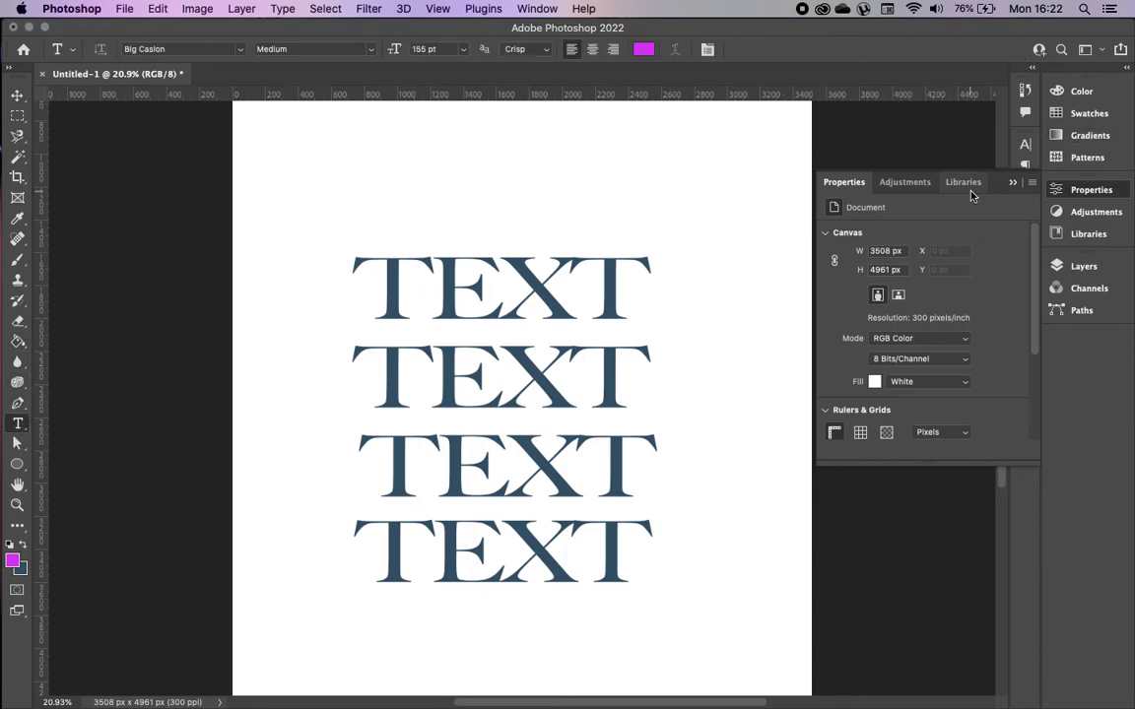
{"action": "scroll", "coordinate": [931, 395], "scroll_direction": "down", "scroll_amount": 5}
{"action": "scroll", "coordinate": [936, 355], "scroll_direction": "up", "scroll_amount": 5}
Select the Ellipse 1 layer and make it visible behind the text
{"action": "left_click", "coordinate": [1084, 266]}
{"action": "left_click", "coordinate": [936, 424]}
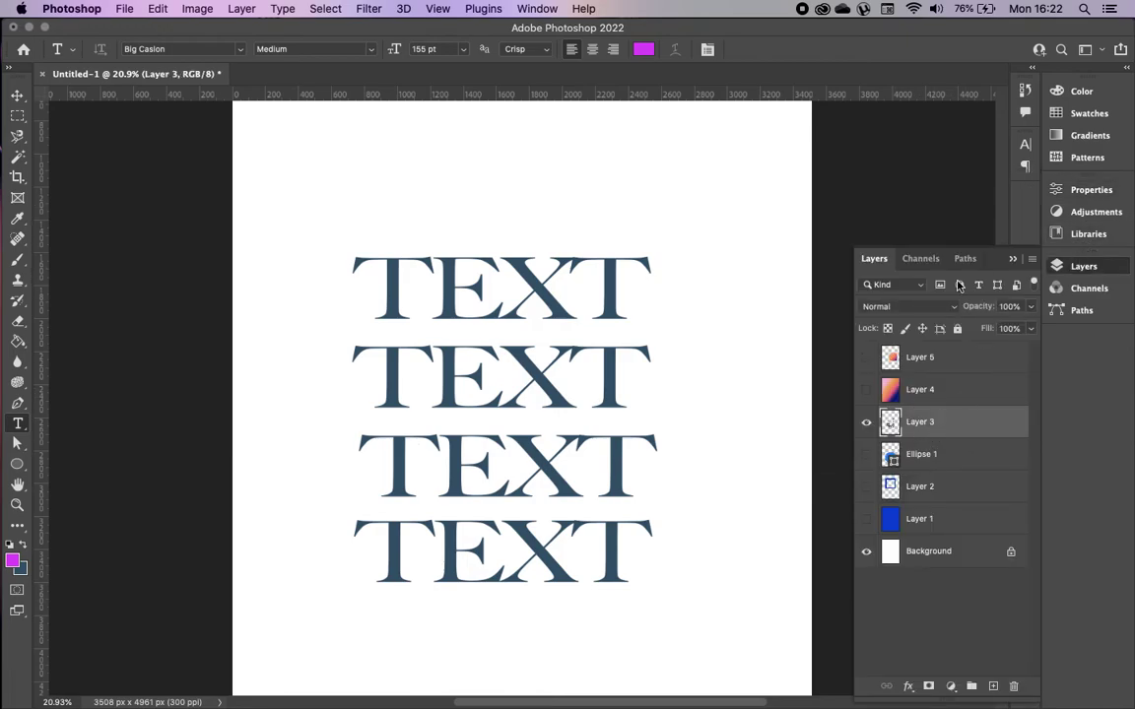
{"action": "left_click", "coordinate": [931, 463]}
{"action": "left_click", "coordinate": [865, 454]}
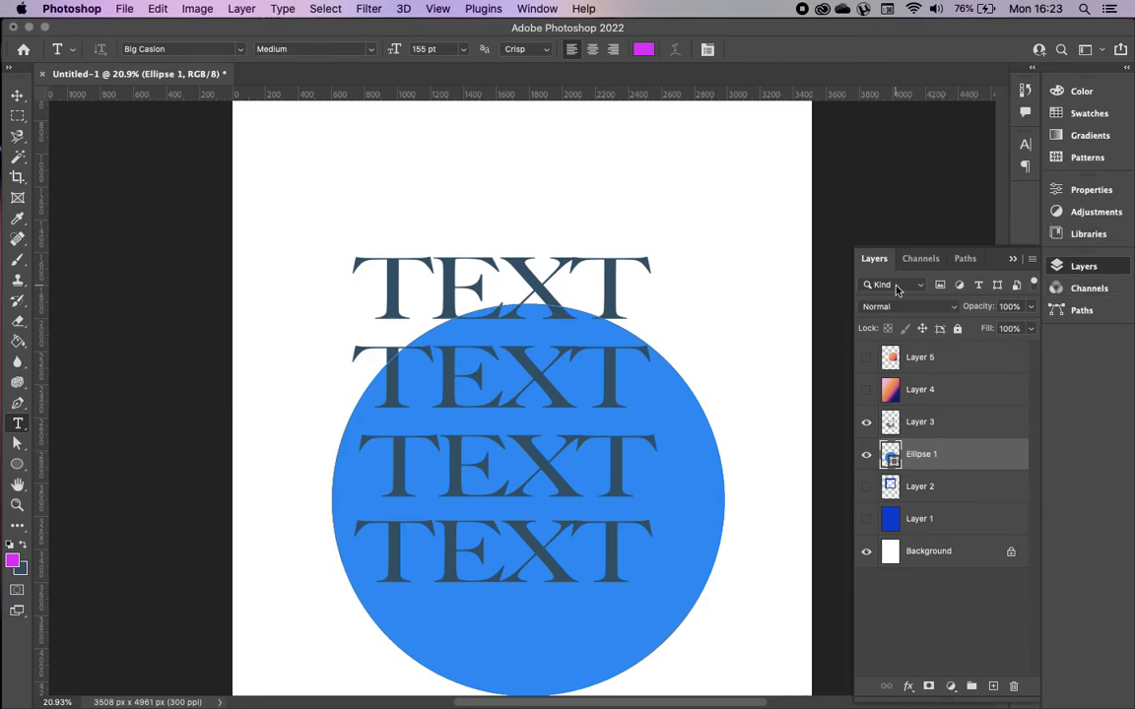
Inspect the ellipse's shape Properties, compare the options of the Paint Bucket and Type tools, and collapse the Properties again
{"action": "left_click", "coordinate": [1083, 190]}
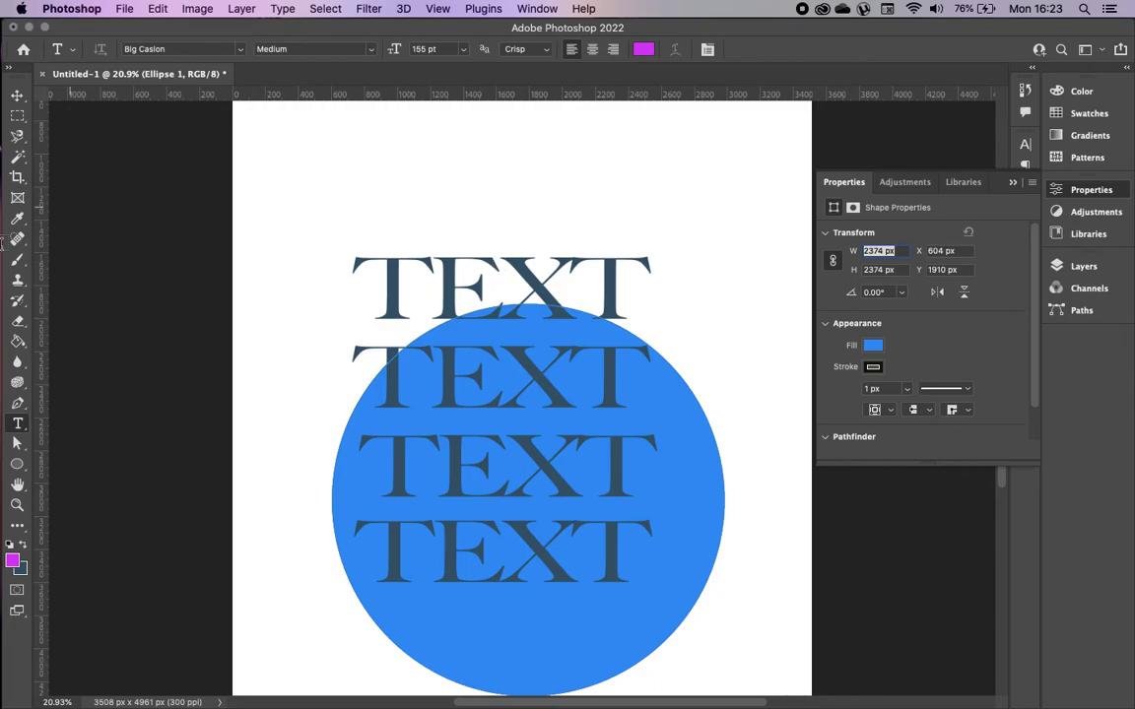
{"action": "left_click", "coordinate": [17, 94]}
{"action": "key", "text": "g"}
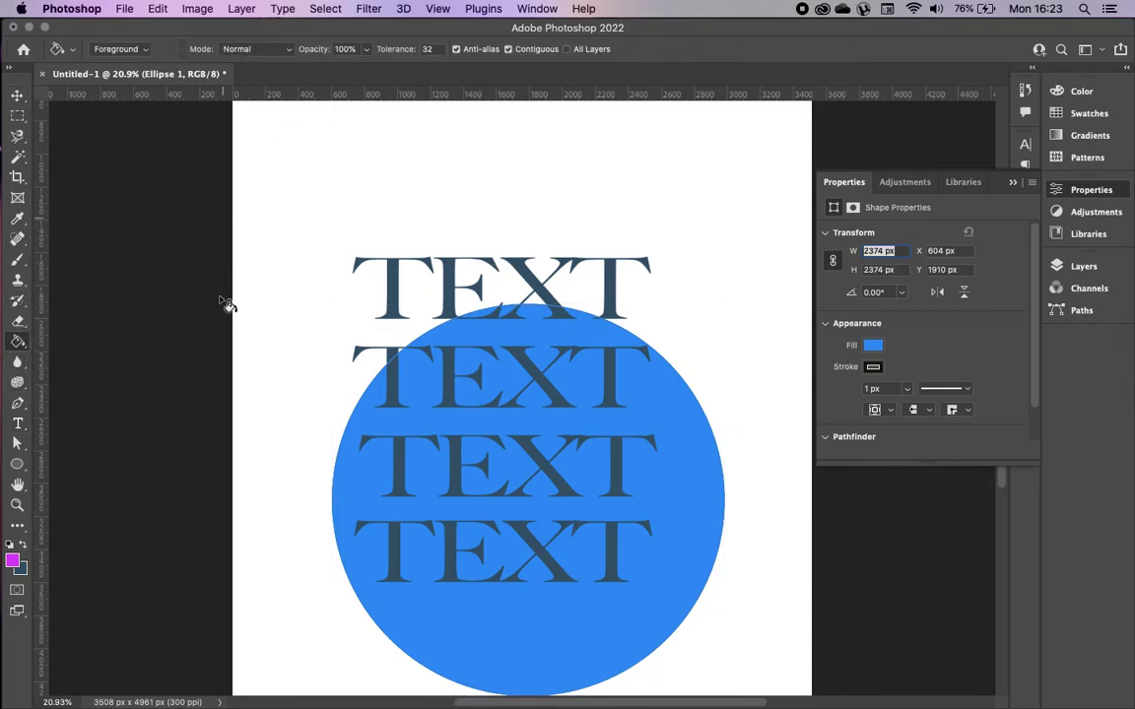
{"action": "left_click", "coordinate": [17, 424]}
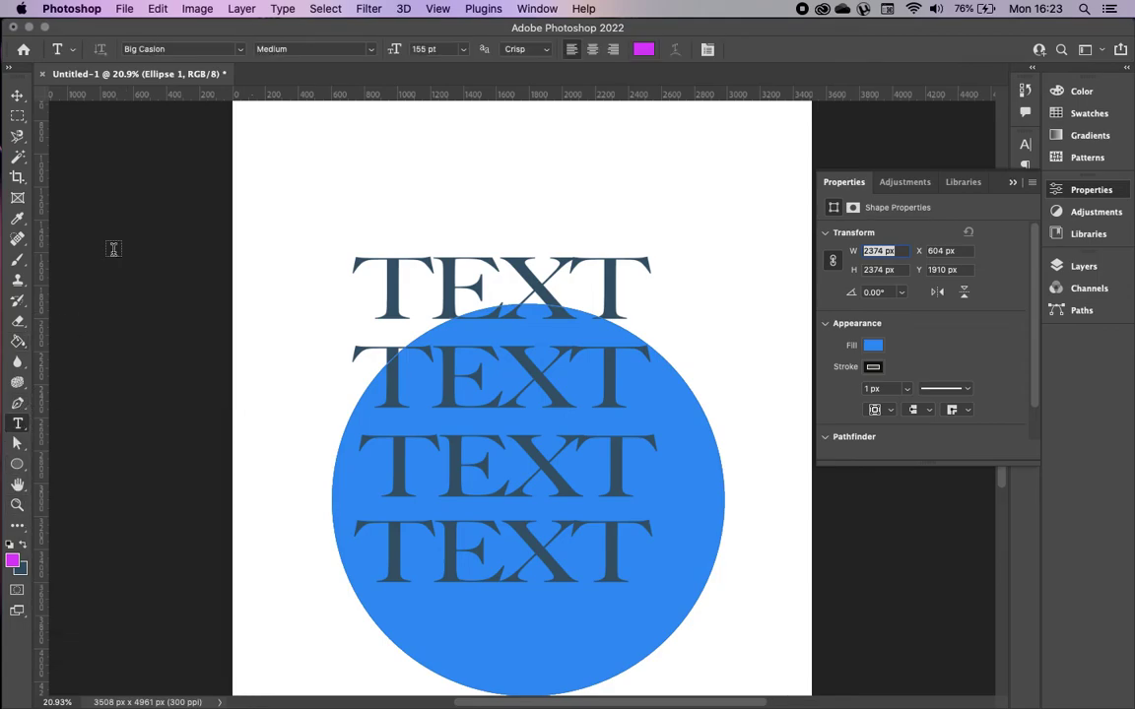
{"action": "left_click", "coordinate": [1013, 183]}
Move the four TEXT lines on Layer 3 slightly up and to the right over the blue circle
{"action": "left_click", "coordinate": [17, 95]}
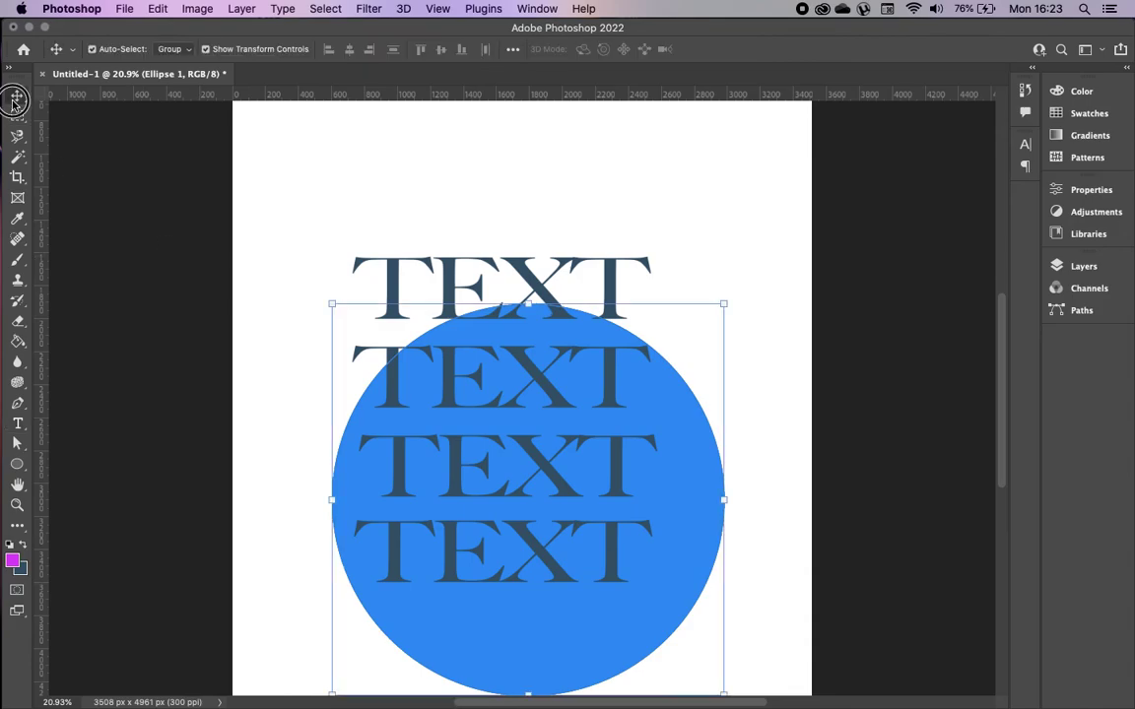
{"action": "left_click", "coordinate": [542, 284]}
{"action": "left_click_drag", "start_coordinate": [540, 287], "coordinate": [555, 286]}
{"action": "left_click_drag", "start_coordinate": [556, 297], "coordinate": [560, 296]}
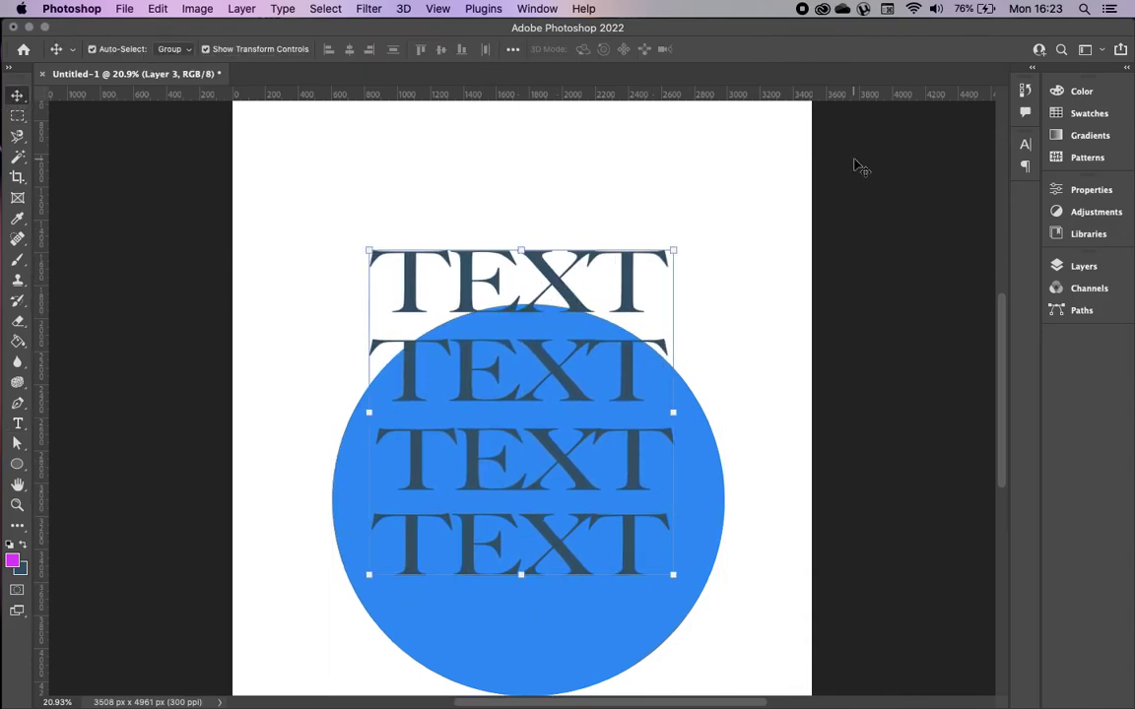
Preview blend modes for Layer 3 and set it to Hard Light
{"action": "left_click", "coordinate": [1062, 267]}
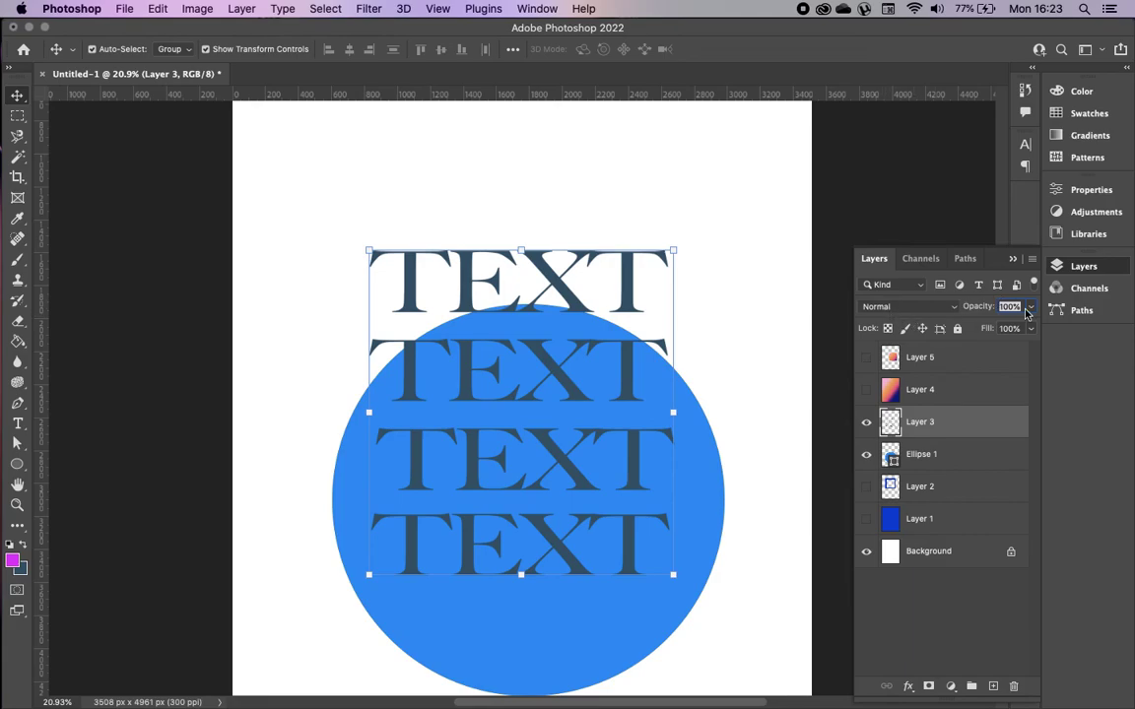
{"action": "left_click", "coordinate": [940, 306]}
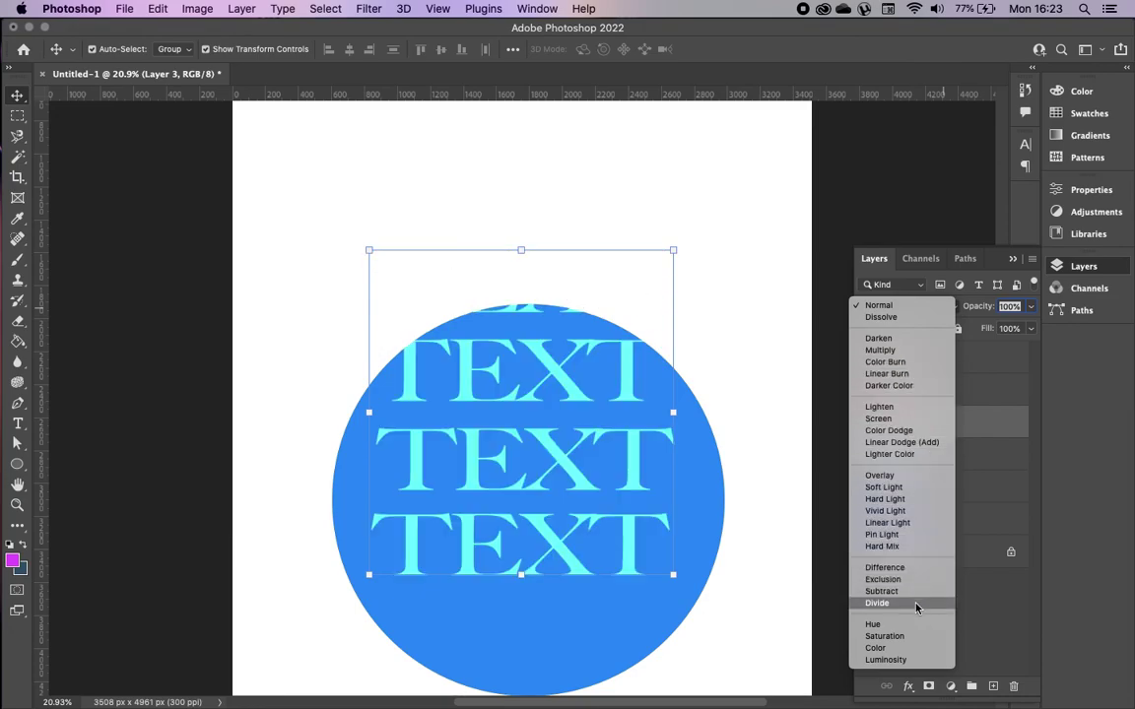
{"action": "left_click", "coordinate": [913, 500]}
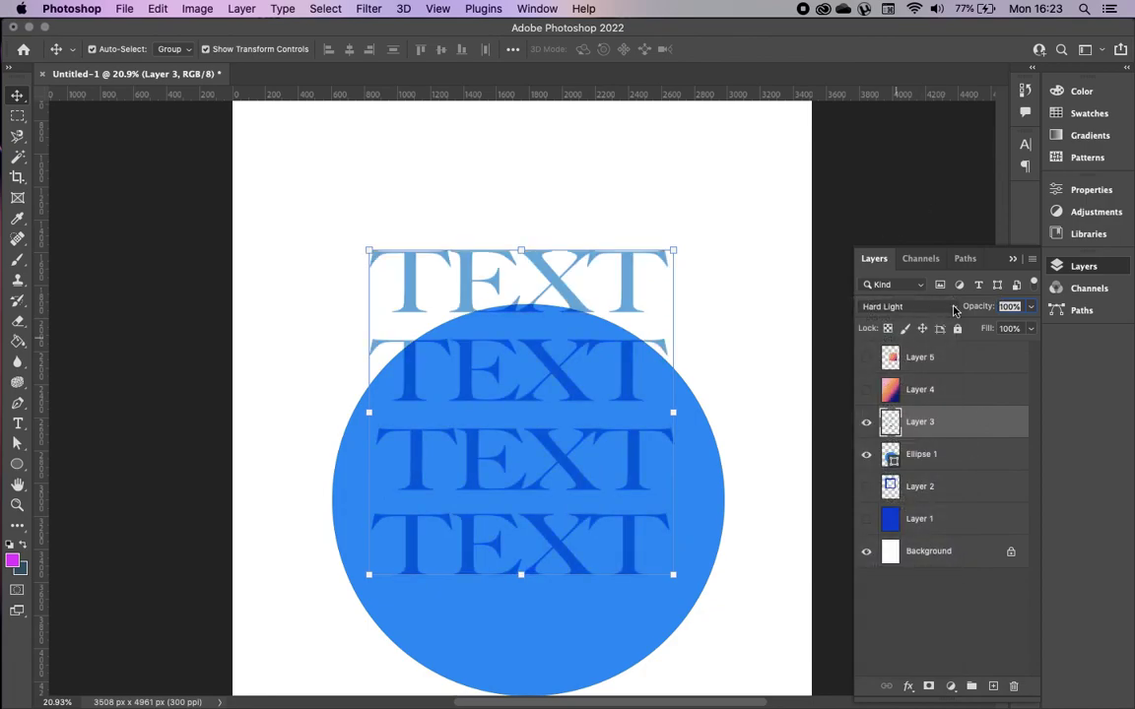
Move the Layer 3 text down so all four lines overlap the blue circle, and deselect the layer
{"action": "left_click", "coordinate": [939, 603]}
{"action": "left_click_drag", "start_coordinate": [628, 277], "coordinate": [636, 369]}
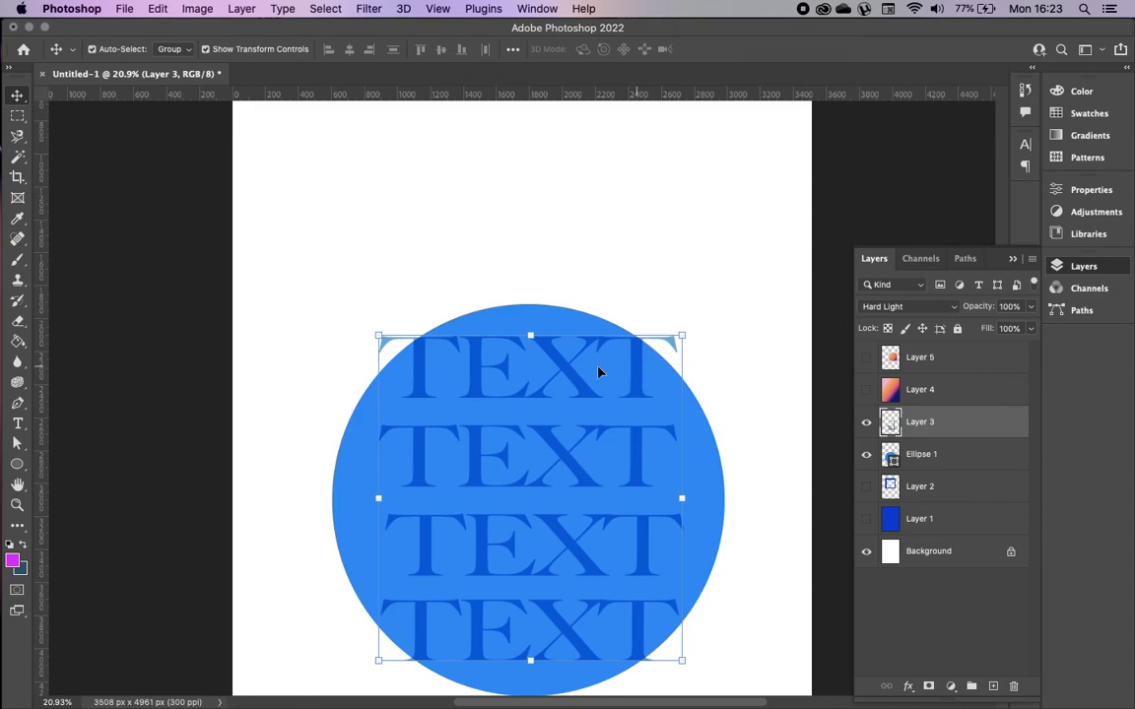
{"action": "left_click", "coordinate": [286, 258]}
{"action": "scroll", "coordinate": [286, 258], "scroll_direction": "down", "scroll_amount": 5}
{"action": "scroll", "coordinate": [289, 258], "scroll_direction": "down", "scroll_amount": 2}
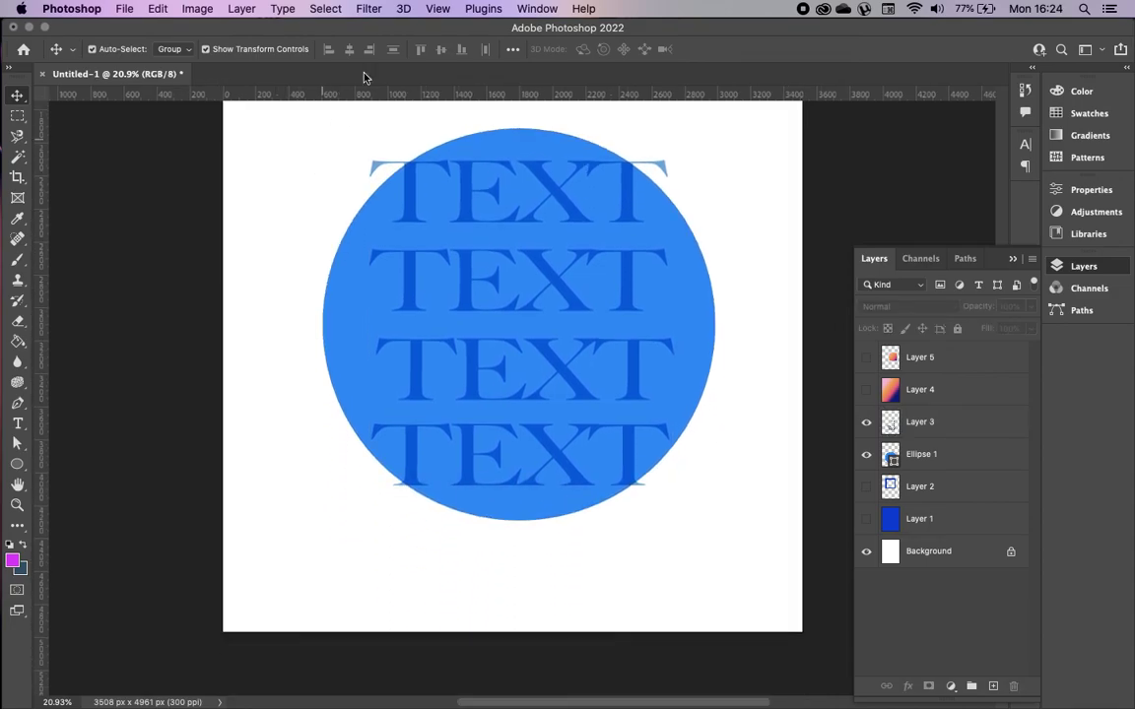
{"action": "left_click", "coordinate": [366, 10]}
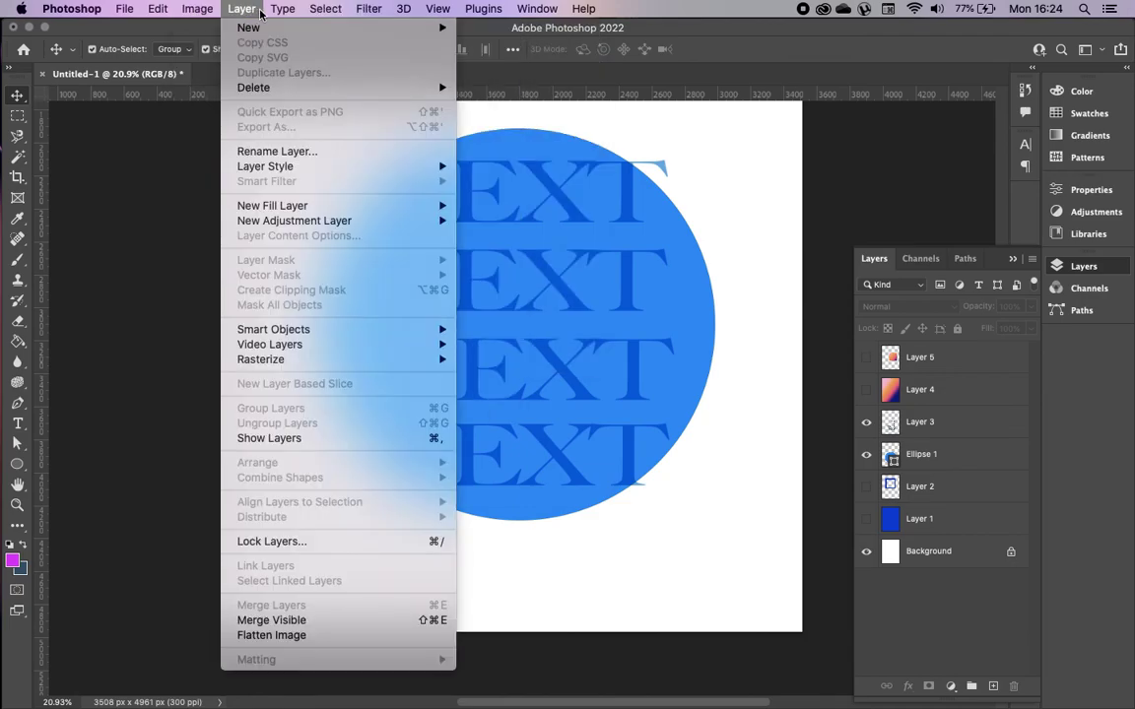
{"action": "mouse_move", "coordinate": [414, 12]}
{"action": "left_click", "coordinate": [726, 17]}
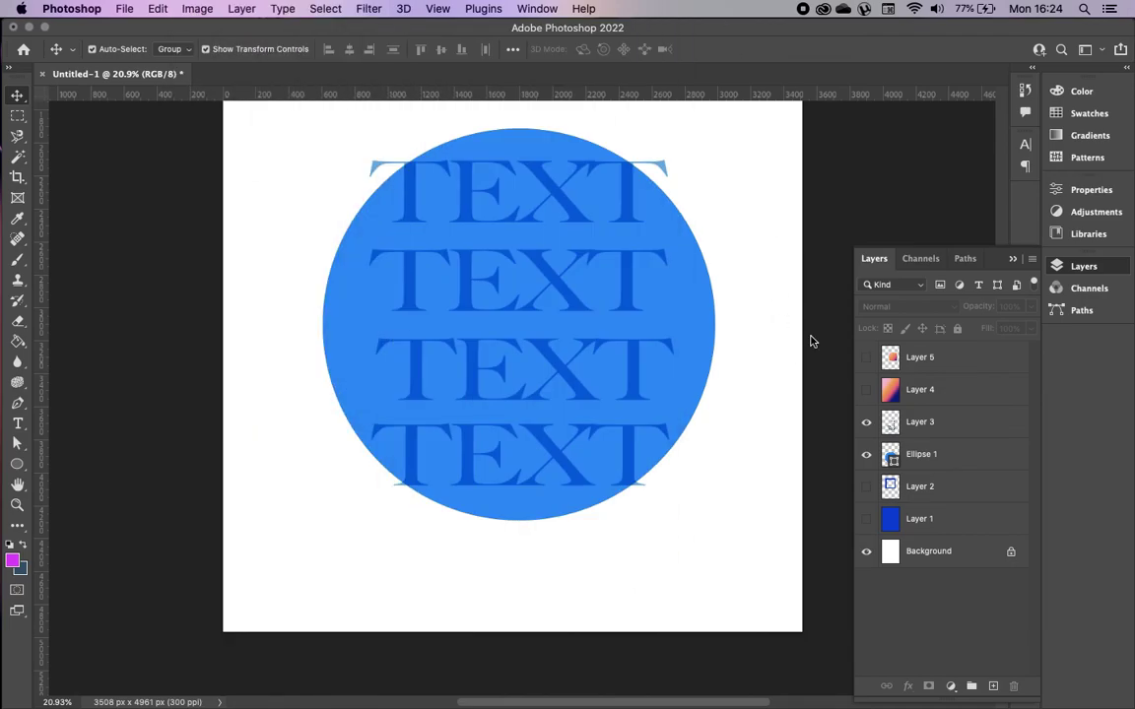
{"action": "left_click", "coordinate": [1012, 260]}
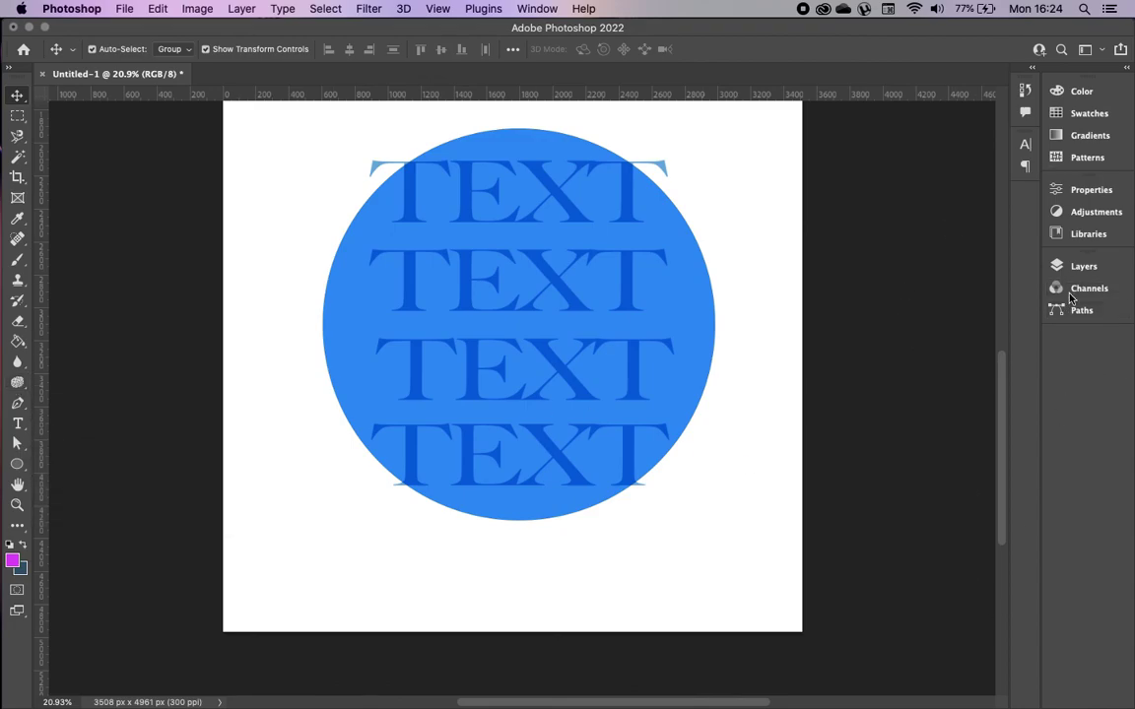
{"action": "left_click", "coordinate": [1079, 266]}
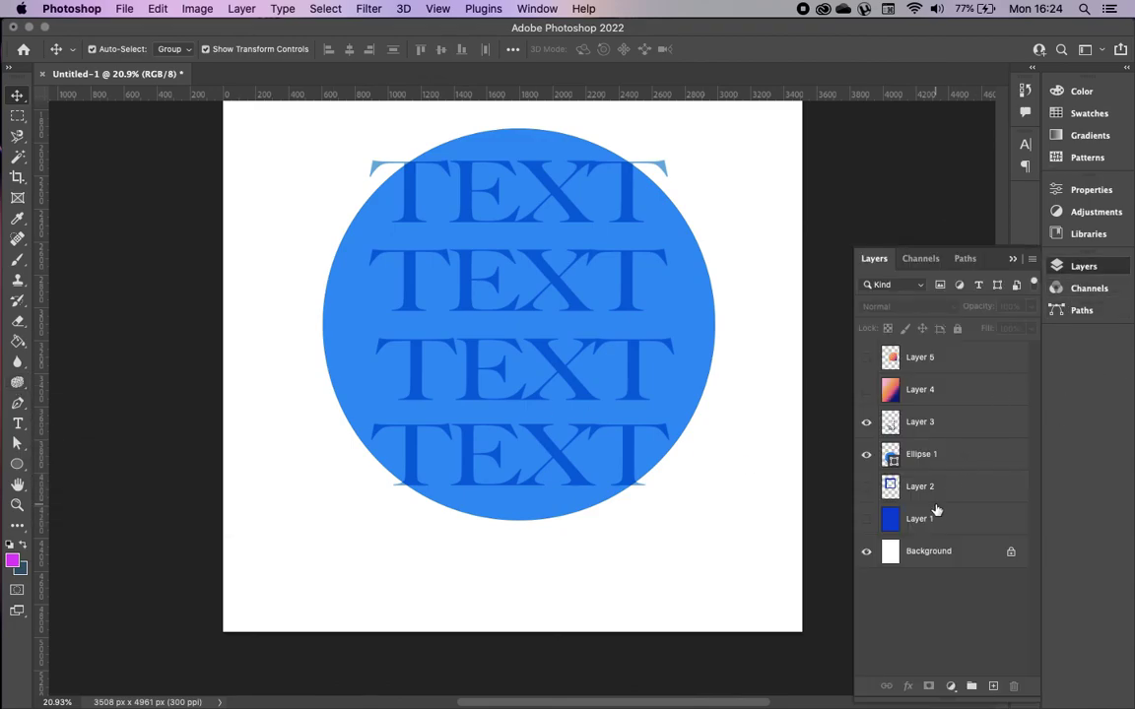
{"action": "left_click", "coordinate": [957, 426]}
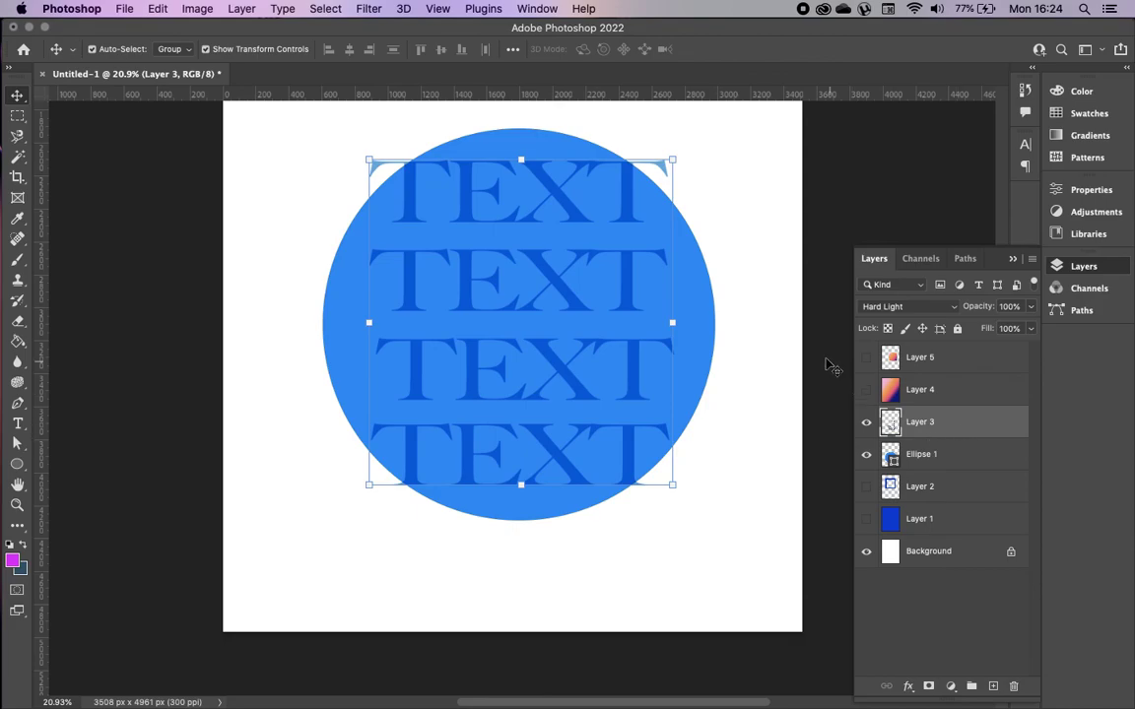
{"action": "left_click", "coordinate": [793, 348]}
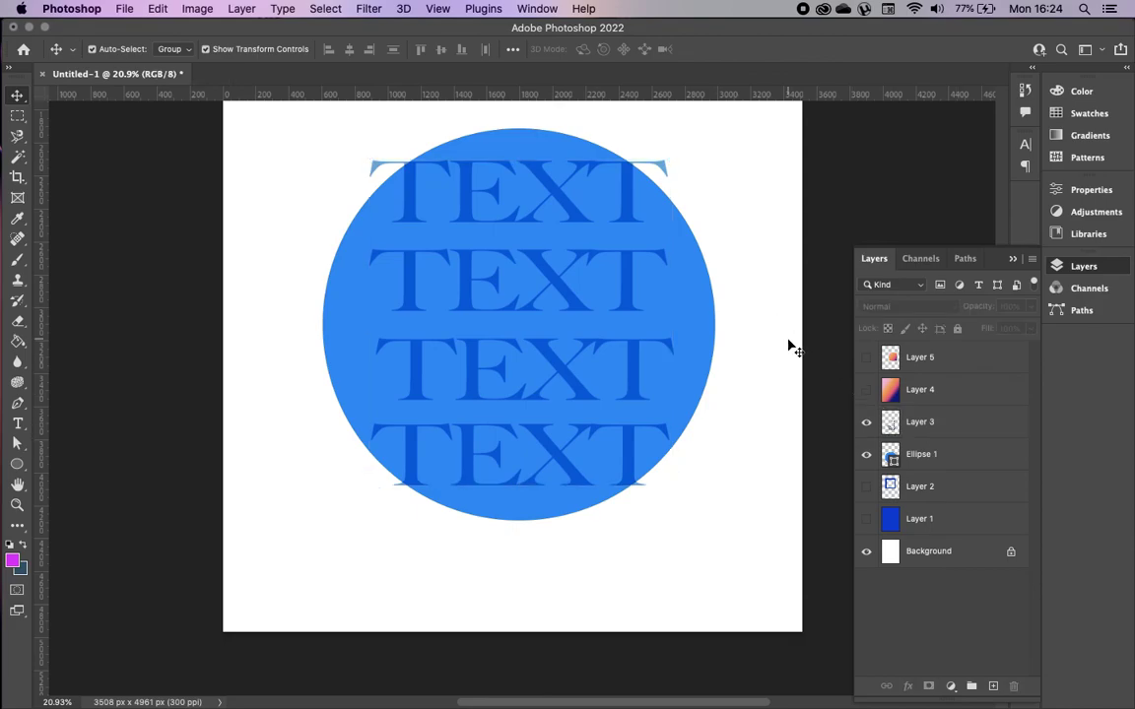